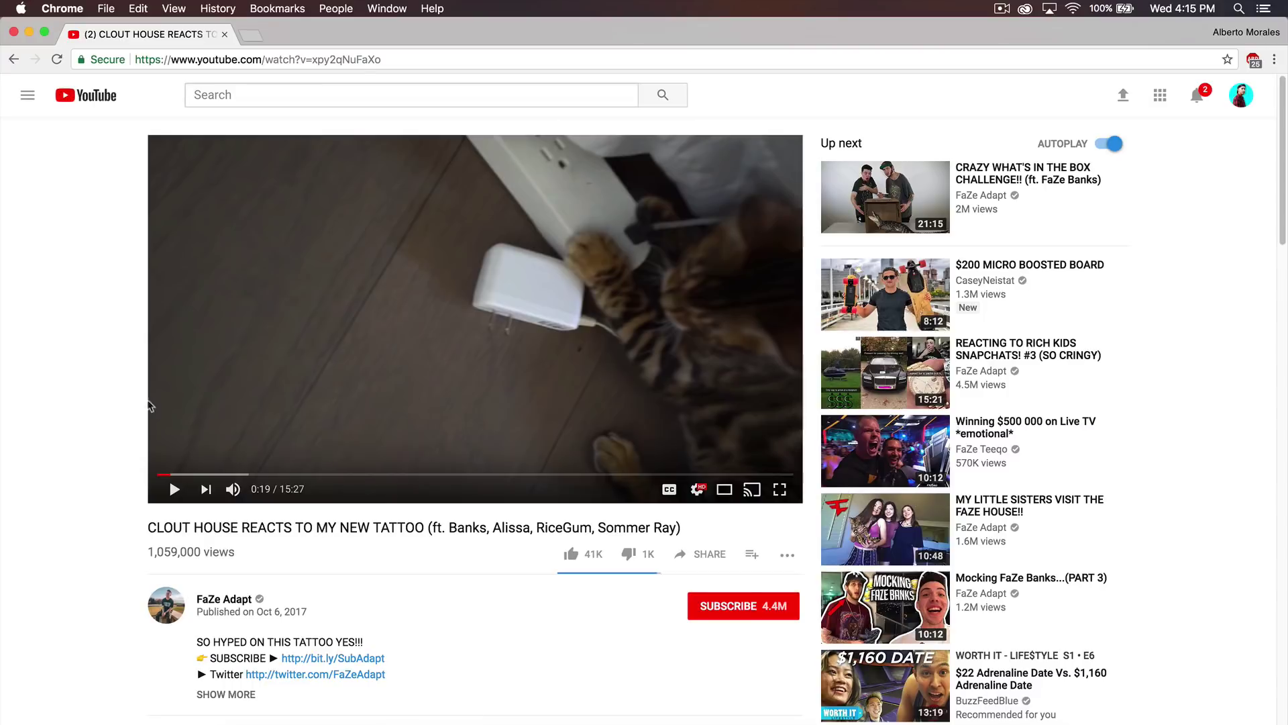
Replay the opening of the YouTube reference video in Chrome, muted, to examine how its location tag appears
{"action": "mouse_move", "coordinate": [233, 489]}
{"action": "left_click_drag", "start_coordinate": [270, 495], "coordinate": [261, 495]}
{"action": "left_click", "coordinate": [232, 489]}
{"action": "left_click", "coordinate": [168, 475]}
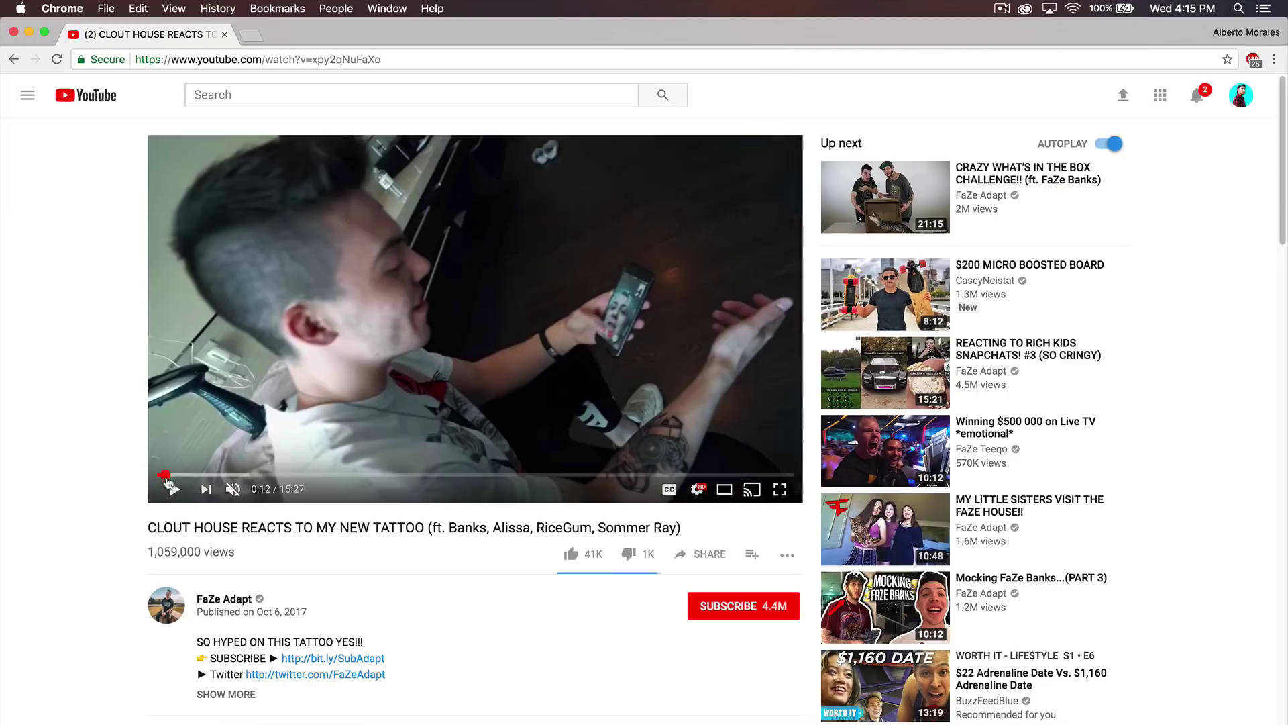
{"action": "left_click", "coordinate": [173, 490]}
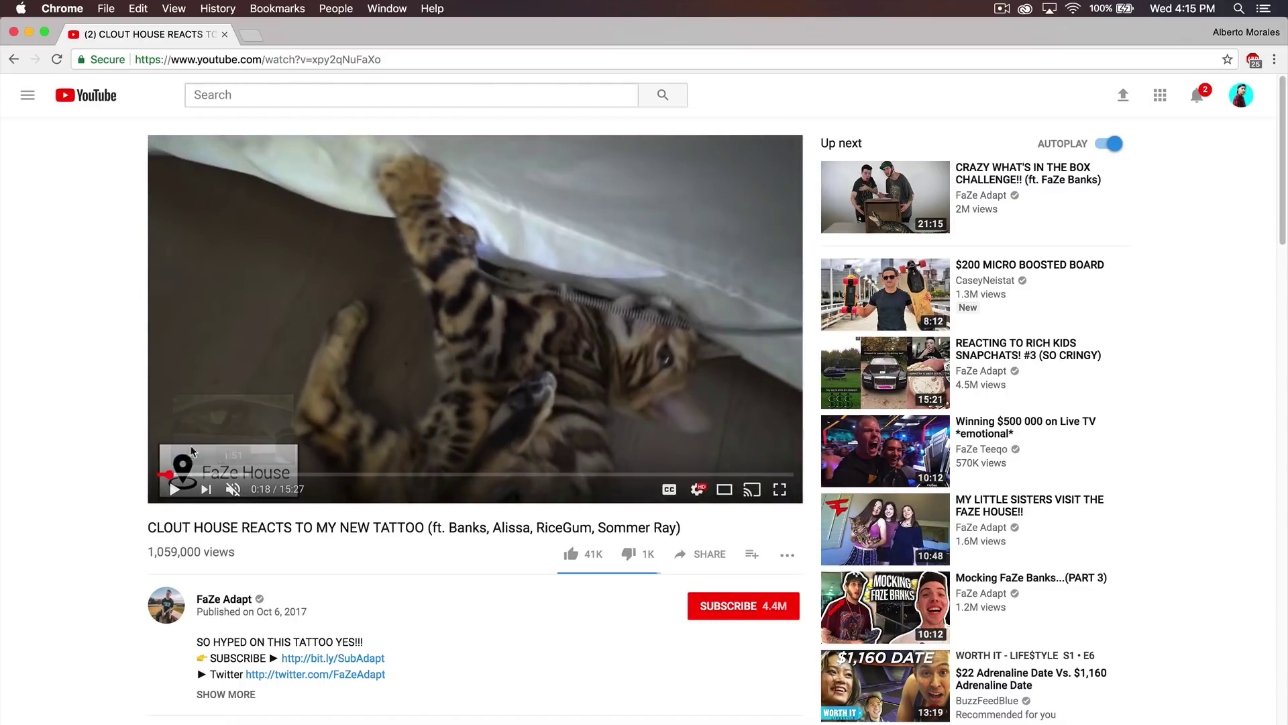
{"action": "left_click", "coordinate": [169, 494]}
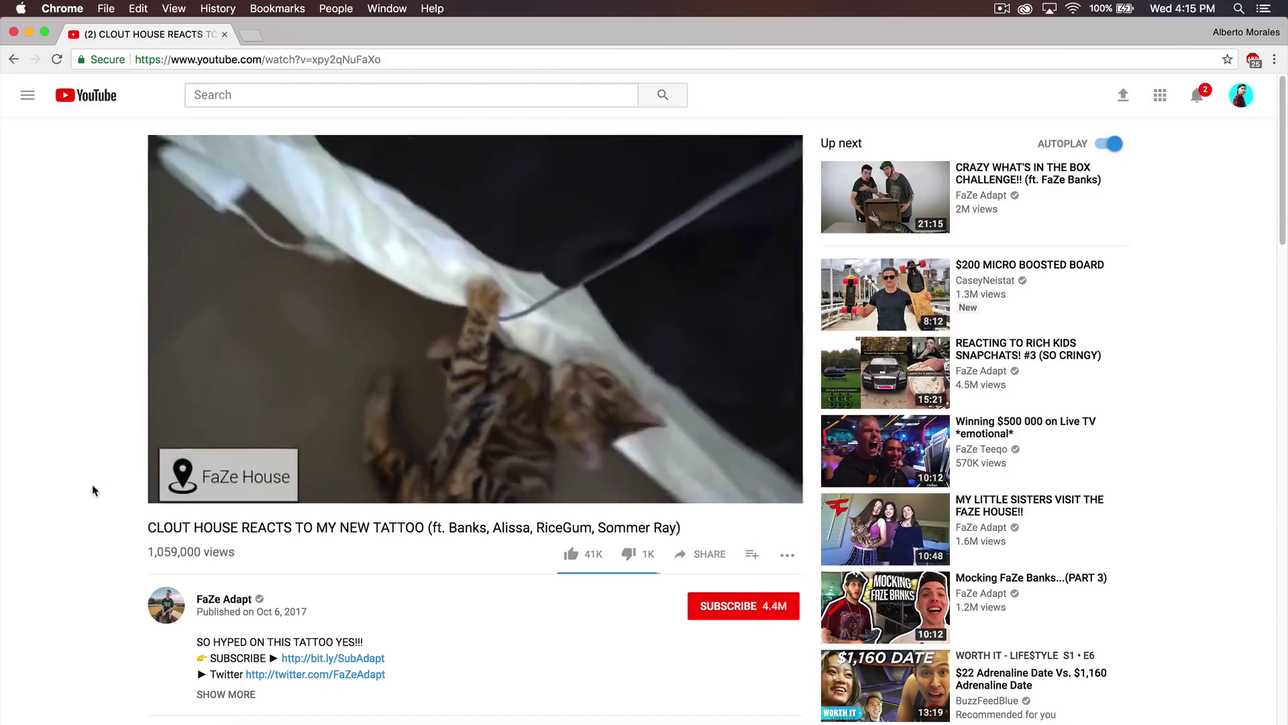
{"action": "left_click", "coordinate": [288, 360]}
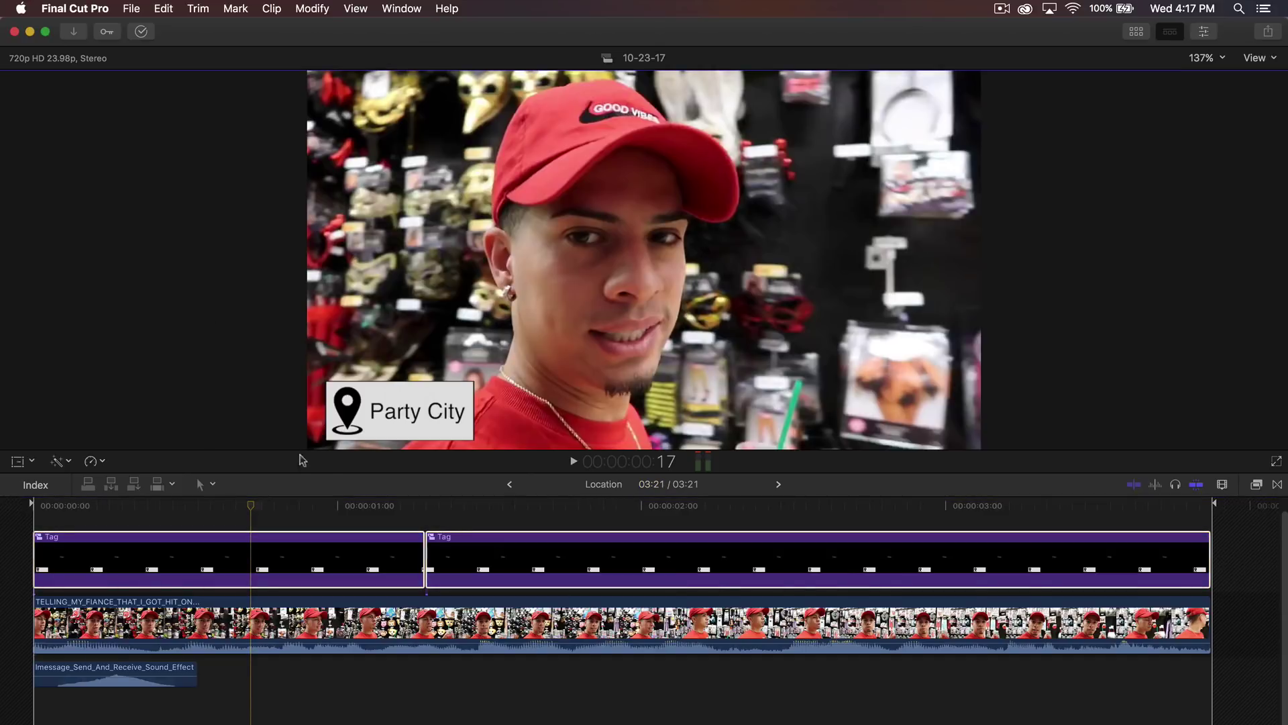
In Final Cut Pro, scrub and play the finished Party City tag to examine how it enters and leaves the frame
{"action": "left_click", "coordinate": [315, 517]}
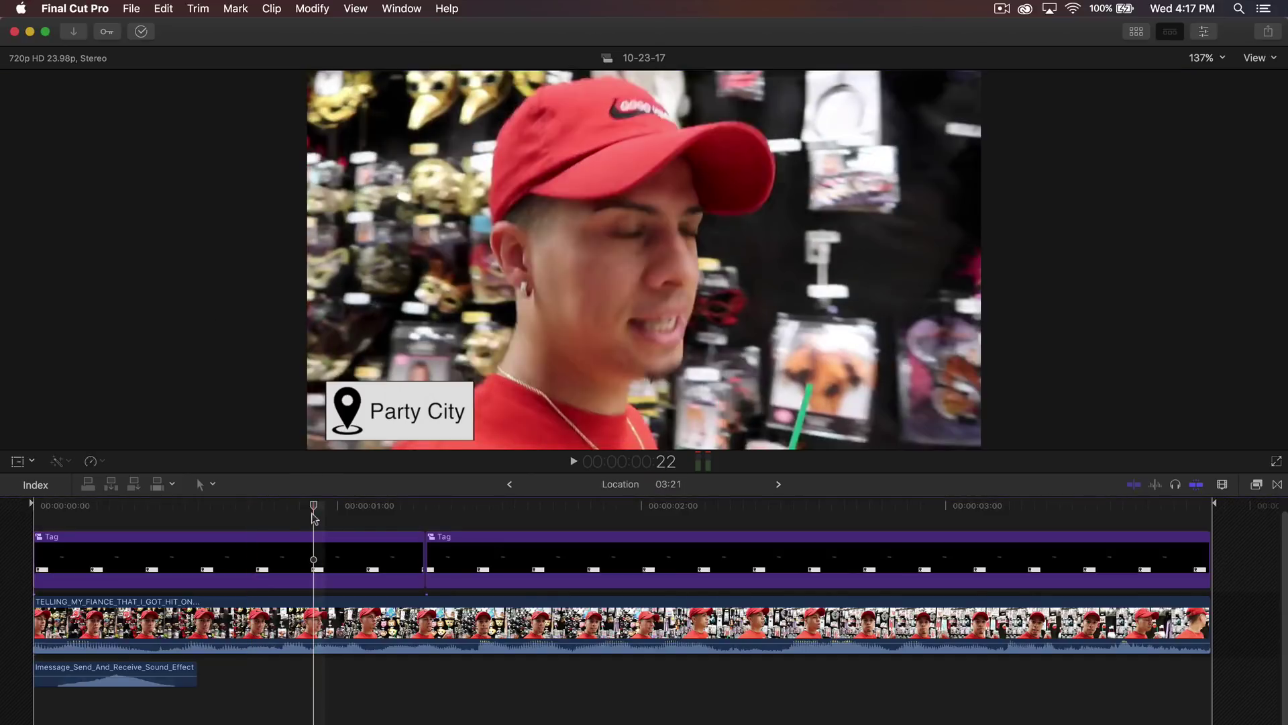
{"action": "left_click_drag", "start_coordinate": [313, 517], "coordinate": [32, 514]}
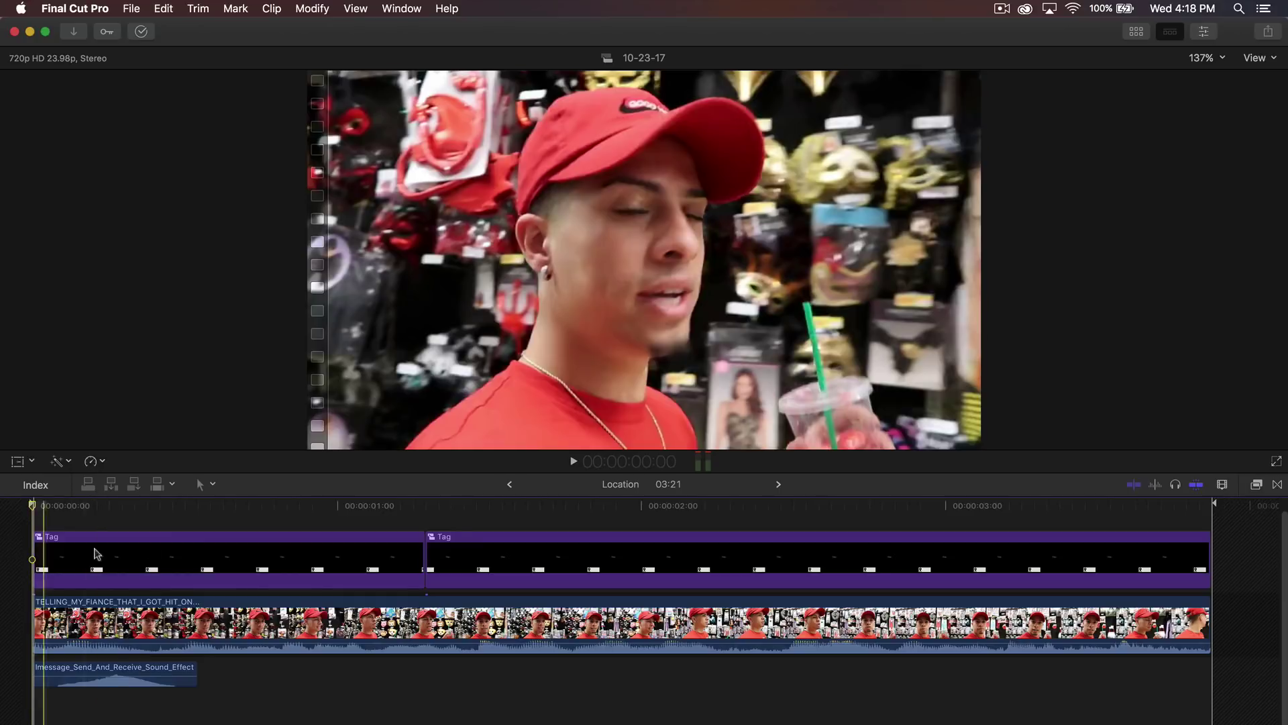
{"action": "left_click_drag", "start_coordinate": [403, 511], "coordinate": [196, 510]}
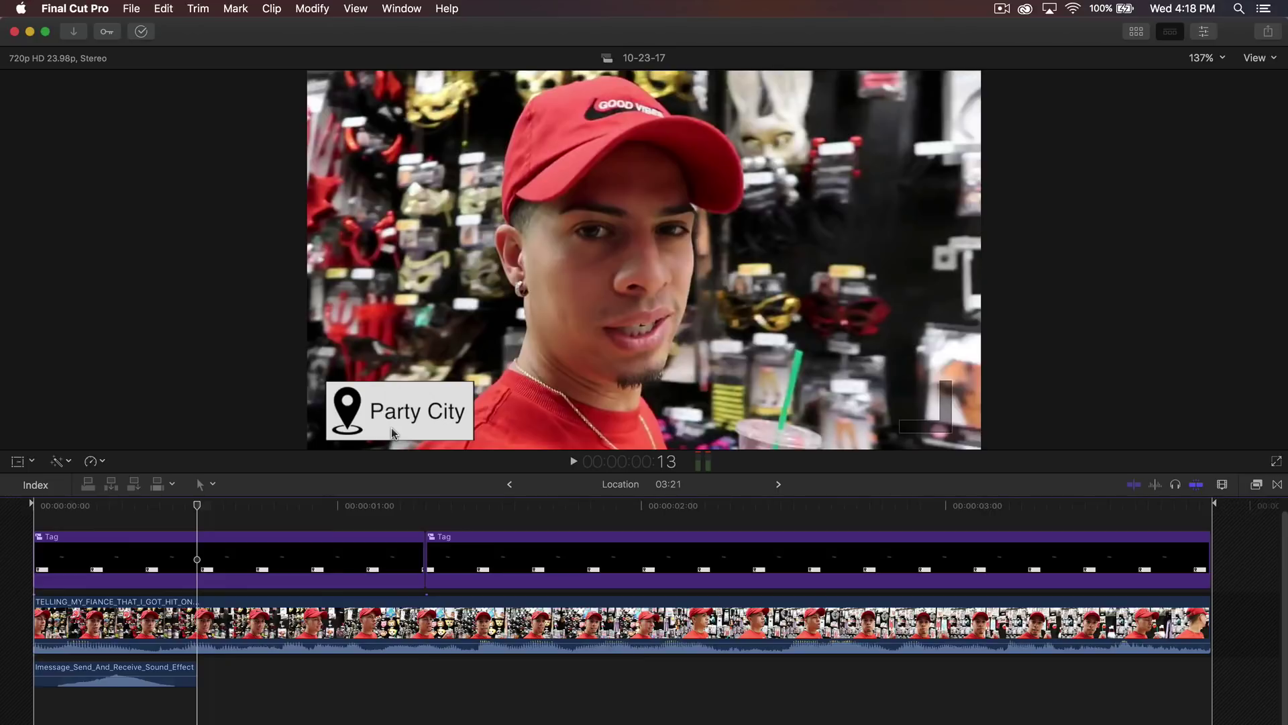
{"action": "left_click_drag", "start_coordinate": [236, 502], "coordinate": [32, 508]}
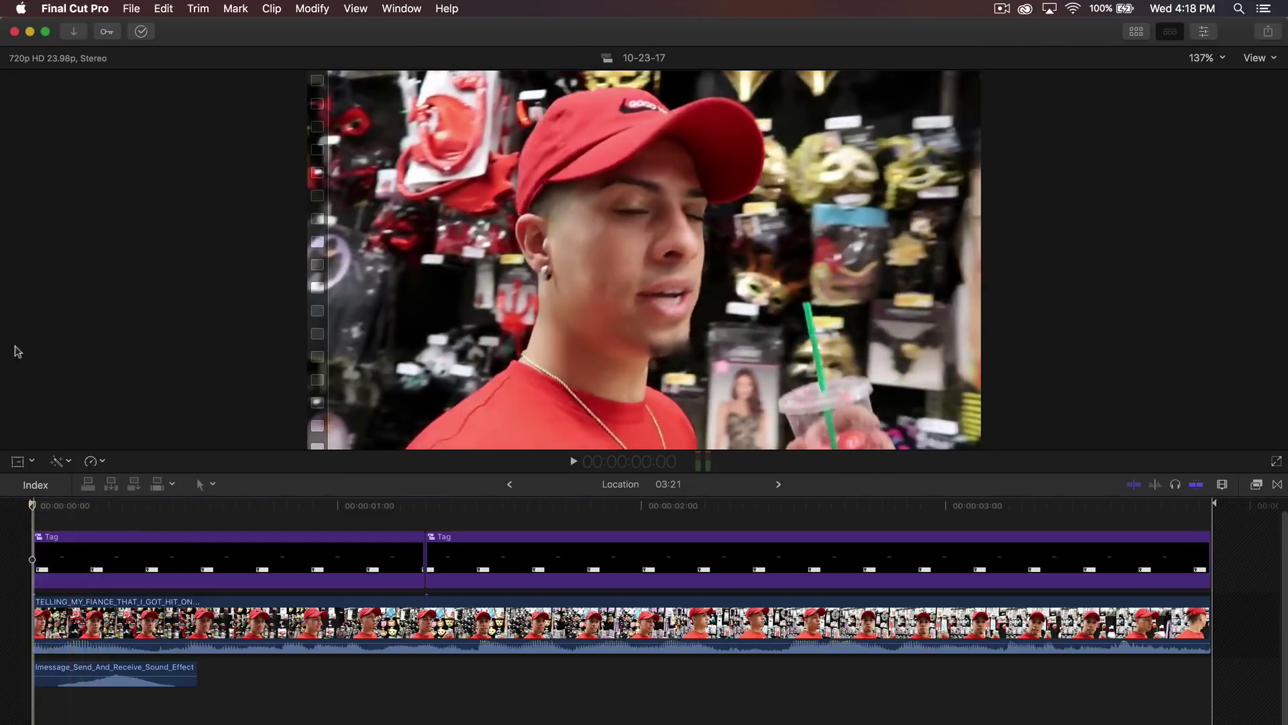
{"action": "key", "text": "space"}
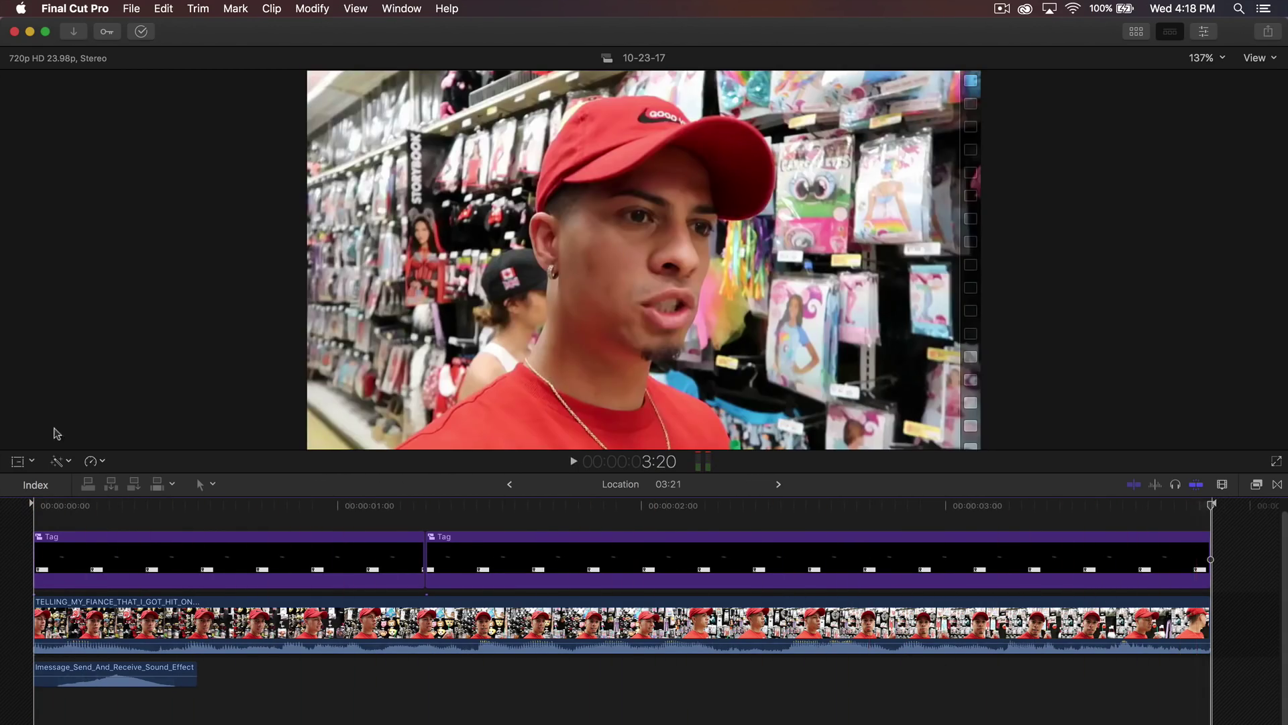
{"action": "left_click_drag", "start_coordinate": [74, 508], "coordinate": [491, 527]}
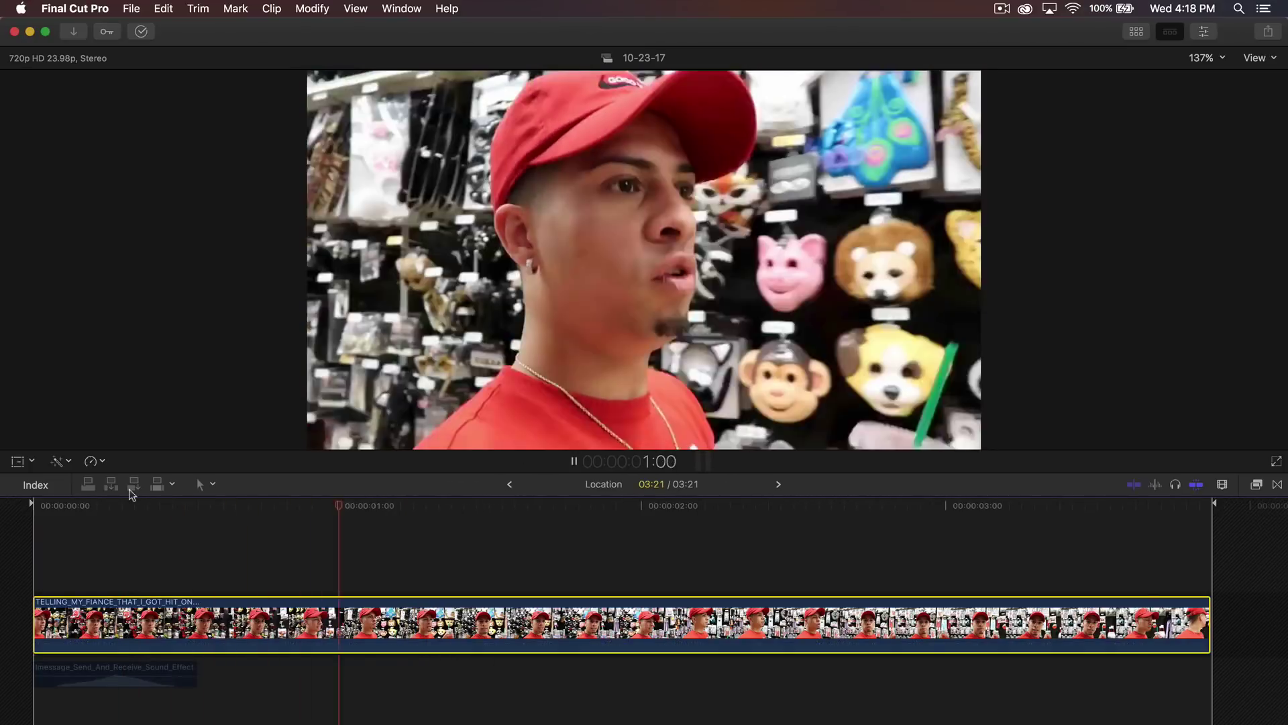
{"action": "key", "text": "space"}
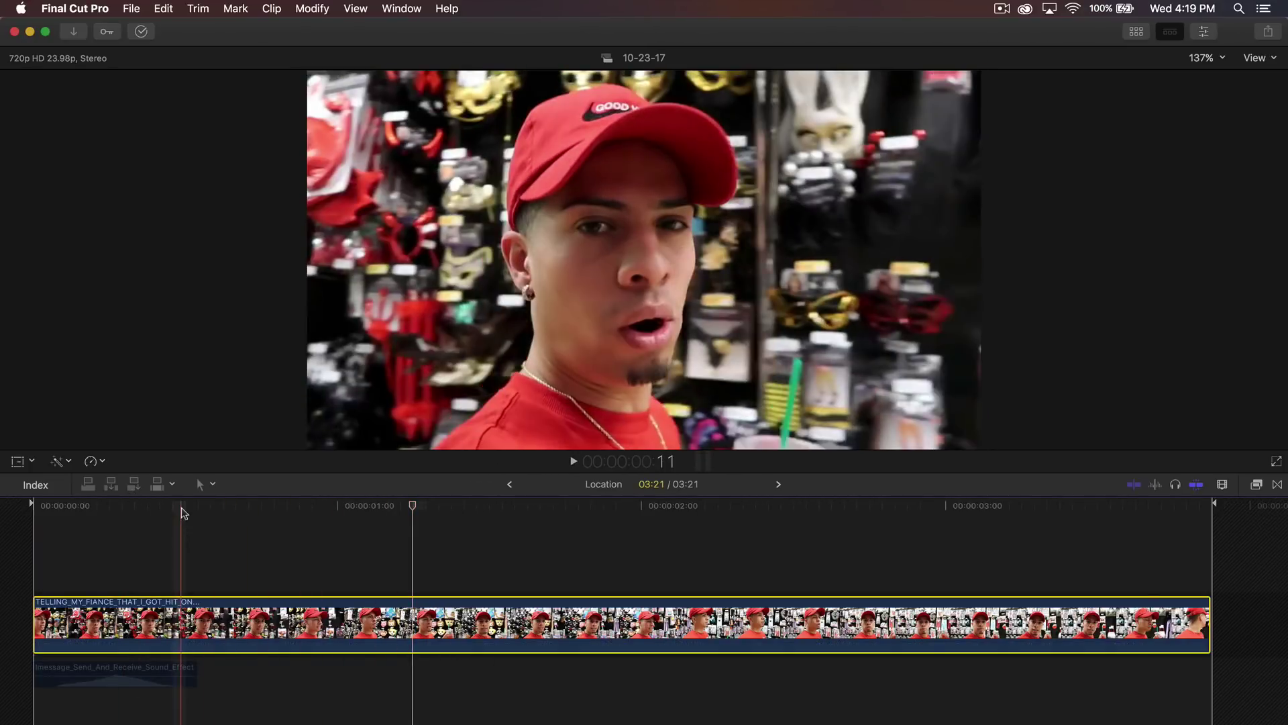
Place the Location-Tag-King2 image from the 10-23-17 event above the video clip, starting at the beginning of the timeline
{"action": "left_click", "coordinate": [16, 500]}
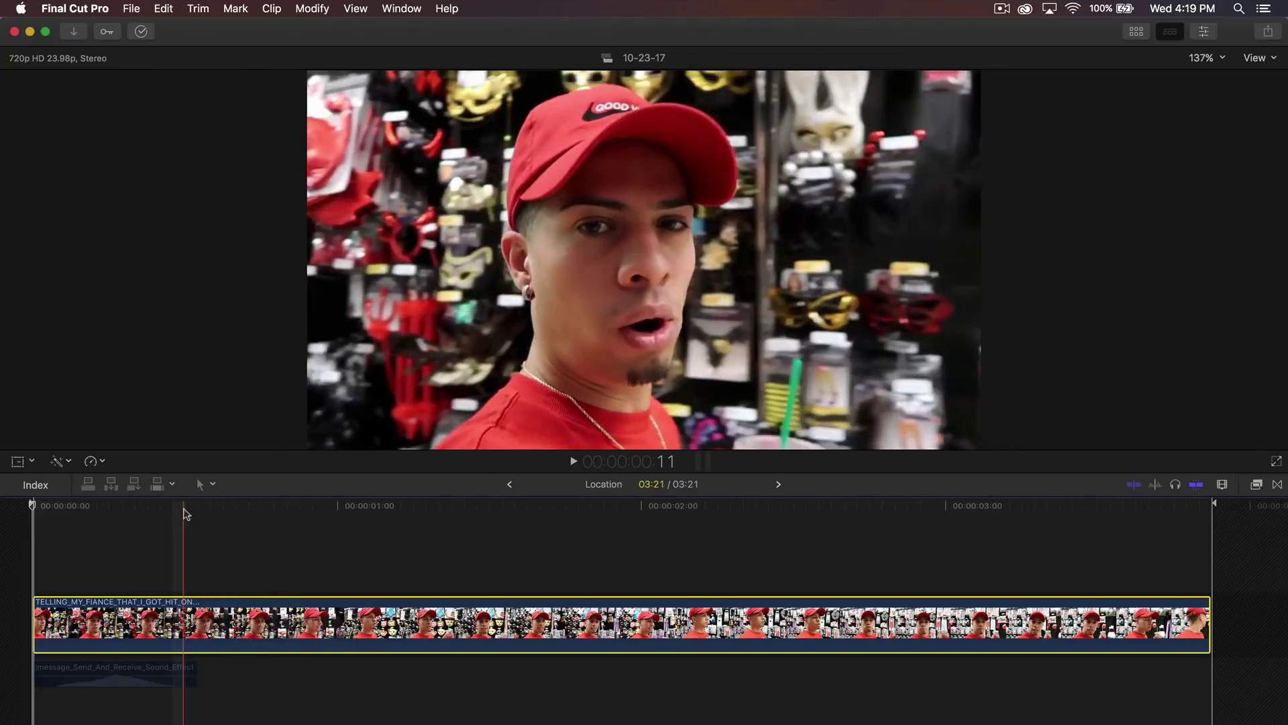
{"action": "left_click", "coordinate": [1137, 32]}
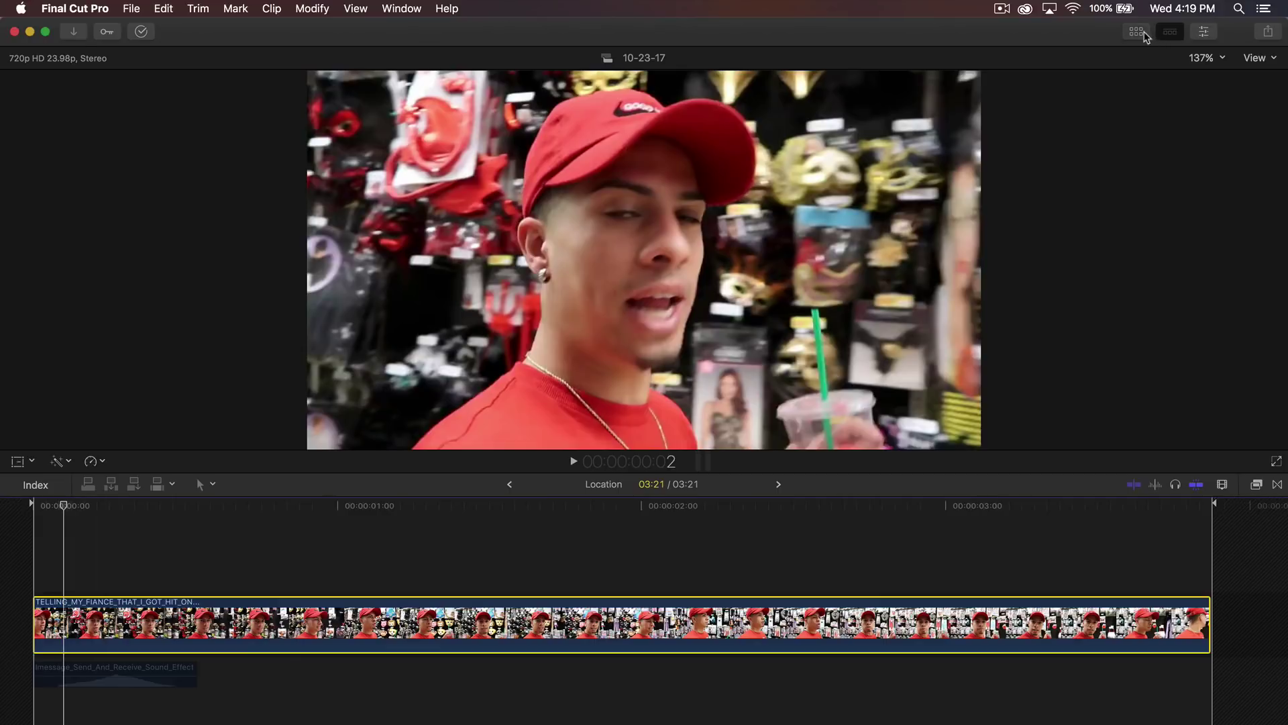
{"action": "left_click", "coordinate": [12, 59]}
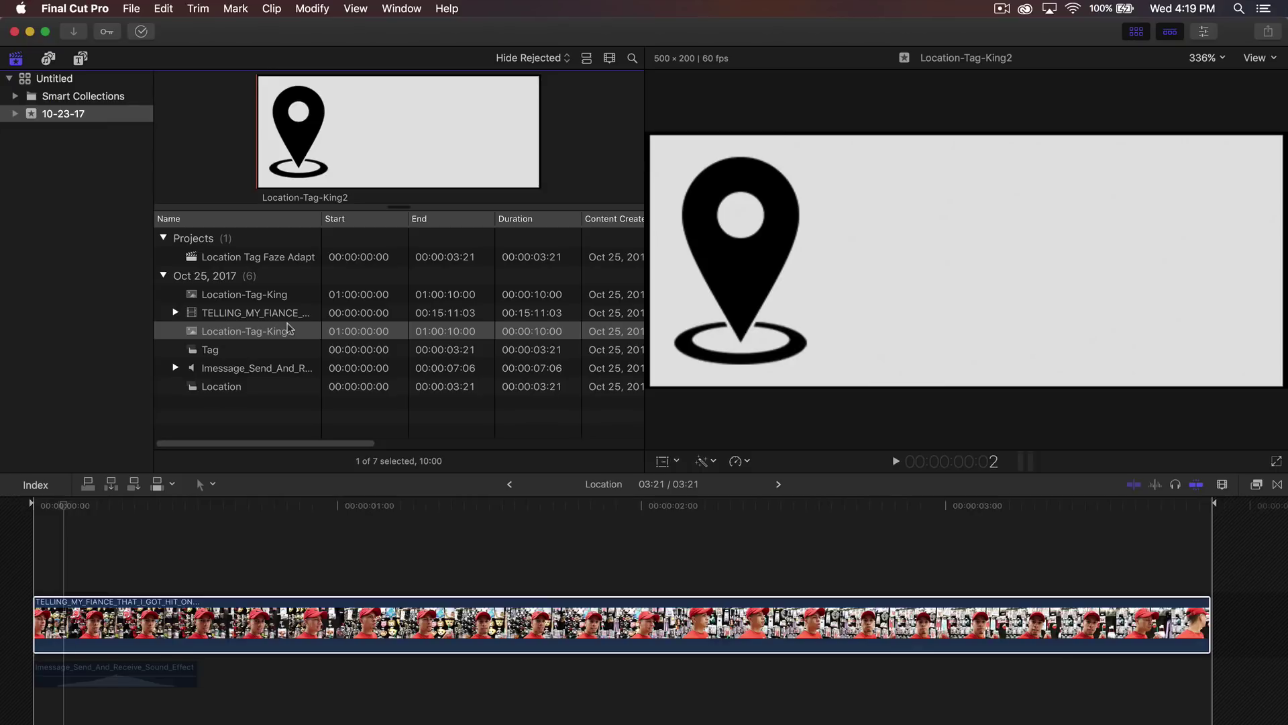
{"action": "left_click", "coordinate": [245, 331]}
{"action": "left_click", "coordinate": [354, 331]}
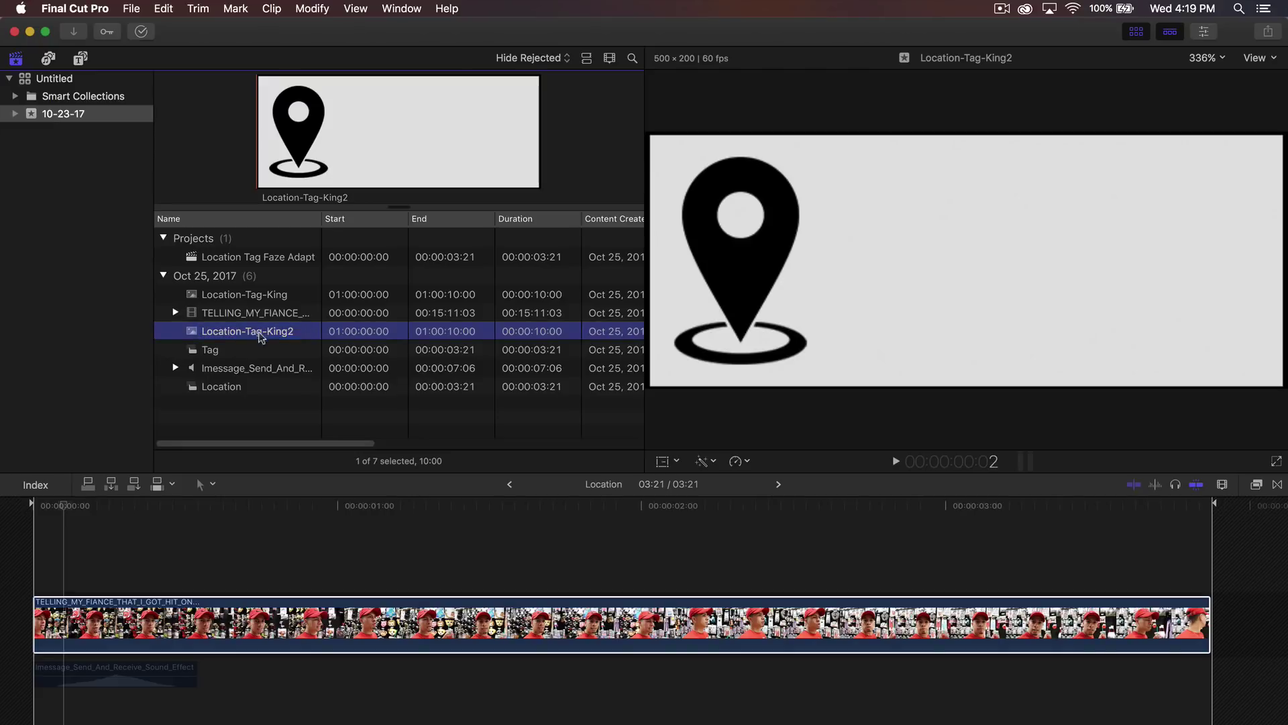
{"action": "left_click_drag", "start_coordinate": [298, 335], "coordinate": [95, 561]}
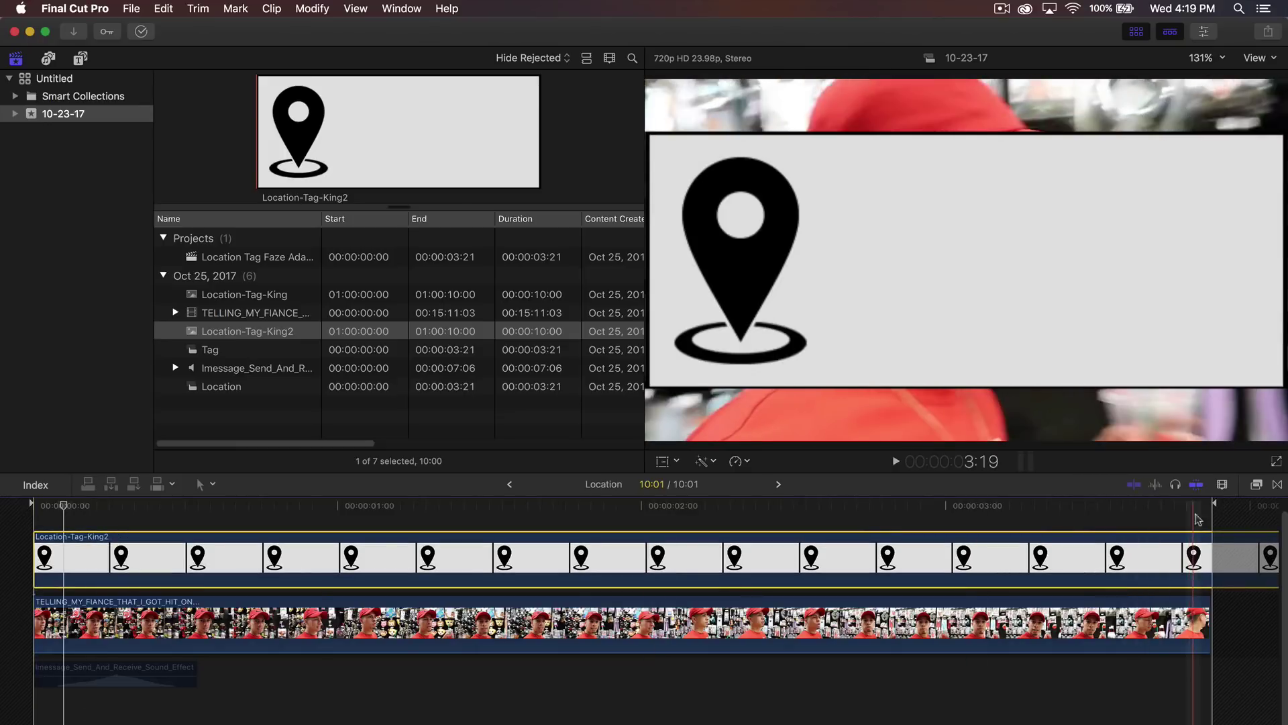
Cut the tag image where the video clip ends and delete the excess and the leftover gap after it
{"action": "left_click", "coordinate": [1135, 37]}
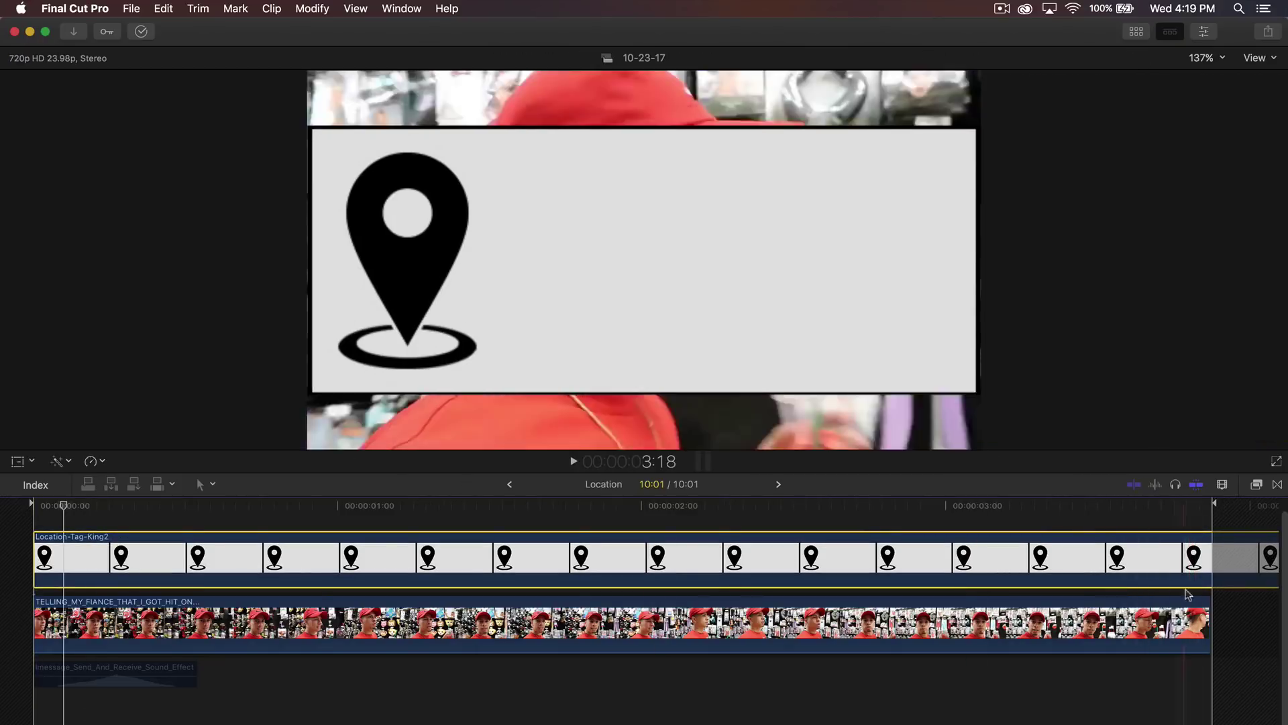
{"action": "left_click", "coordinate": [1221, 556]}
{"action": "key", "text": "a"}
{"action": "left_click", "coordinate": [1244, 554]}
{"action": "key", "text": "BackSpace"}
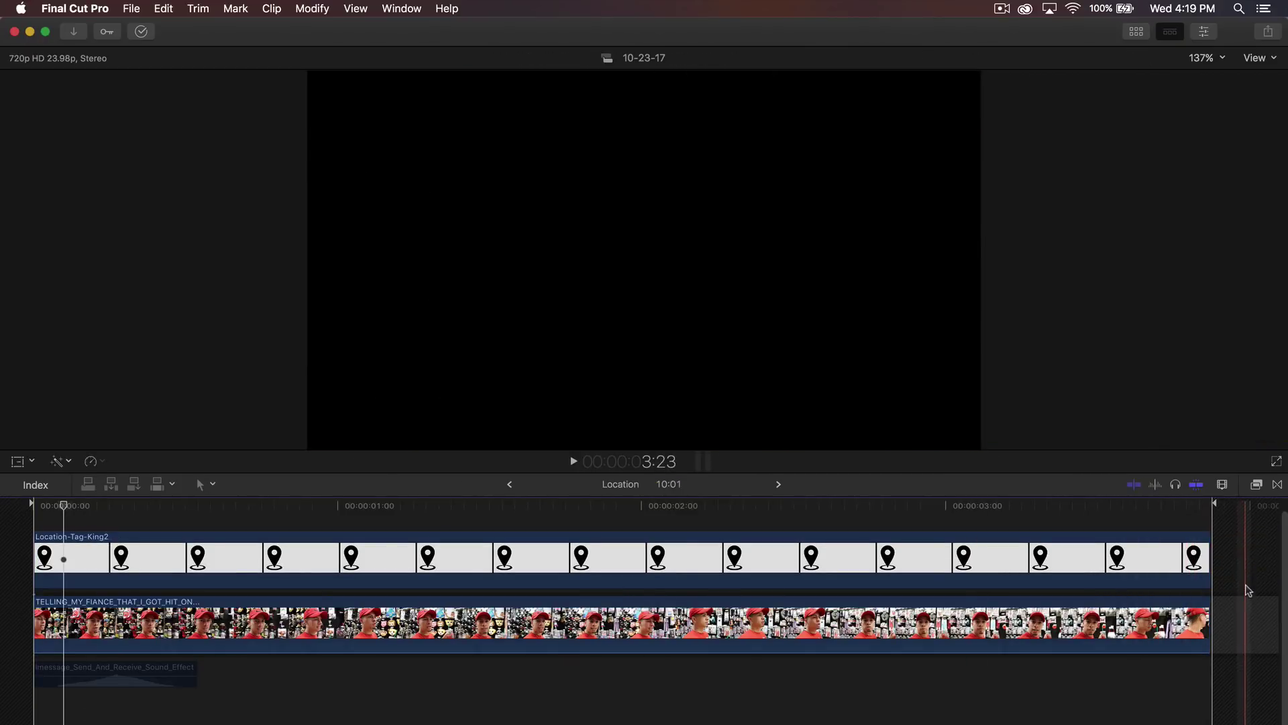
{"action": "left_click", "coordinate": [1247, 605]}
{"action": "key", "text": "BackSpace"}
Scale the tag image down with Transform to roughly a quarter of the frame width and place it in the frame's lower-left corner
{"action": "left_click_drag", "start_coordinate": [1213, 508], "coordinate": [364, 518]}
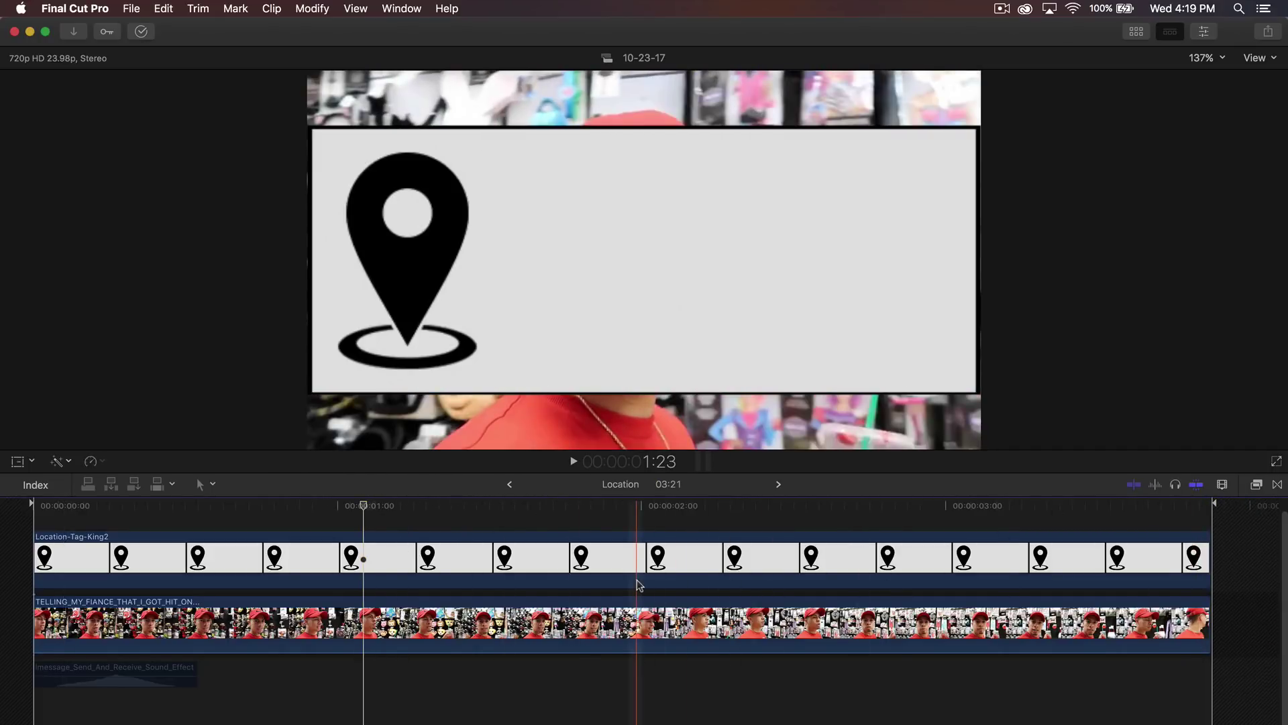
{"action": "left_click", "coordinate": [223, 564]}
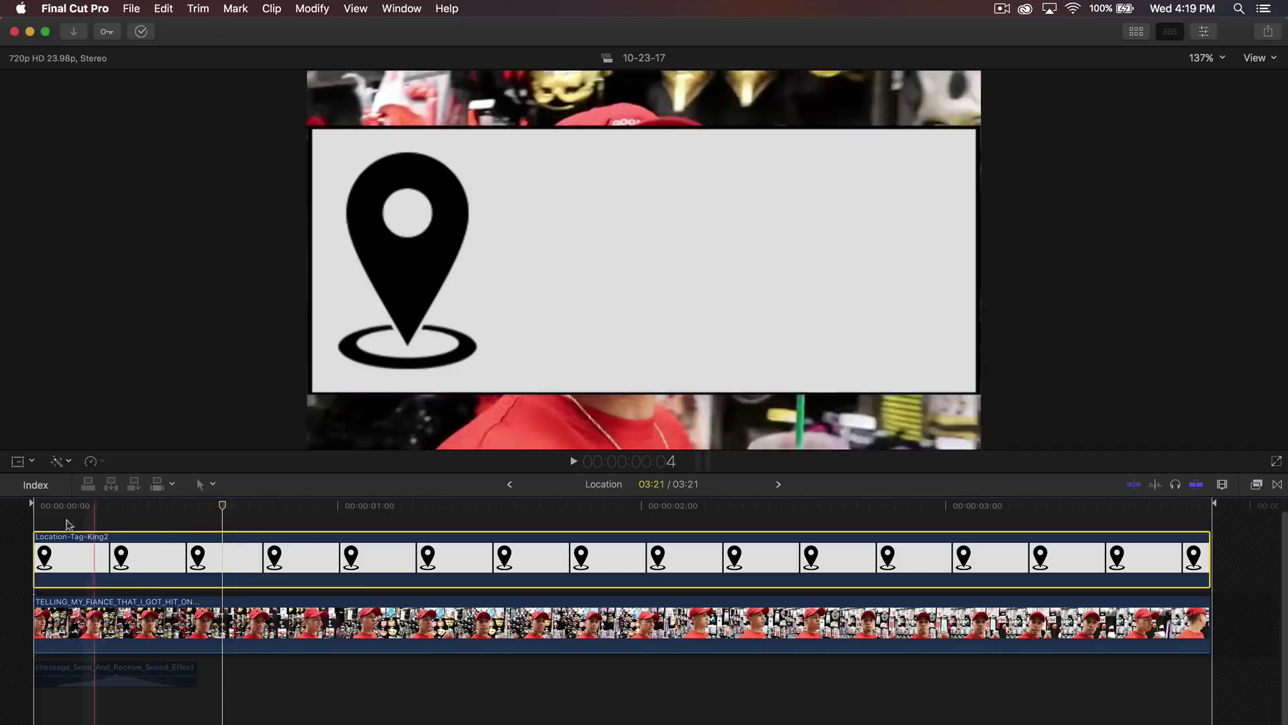
{"action": "left_click", "coordinate": [17, 461]}
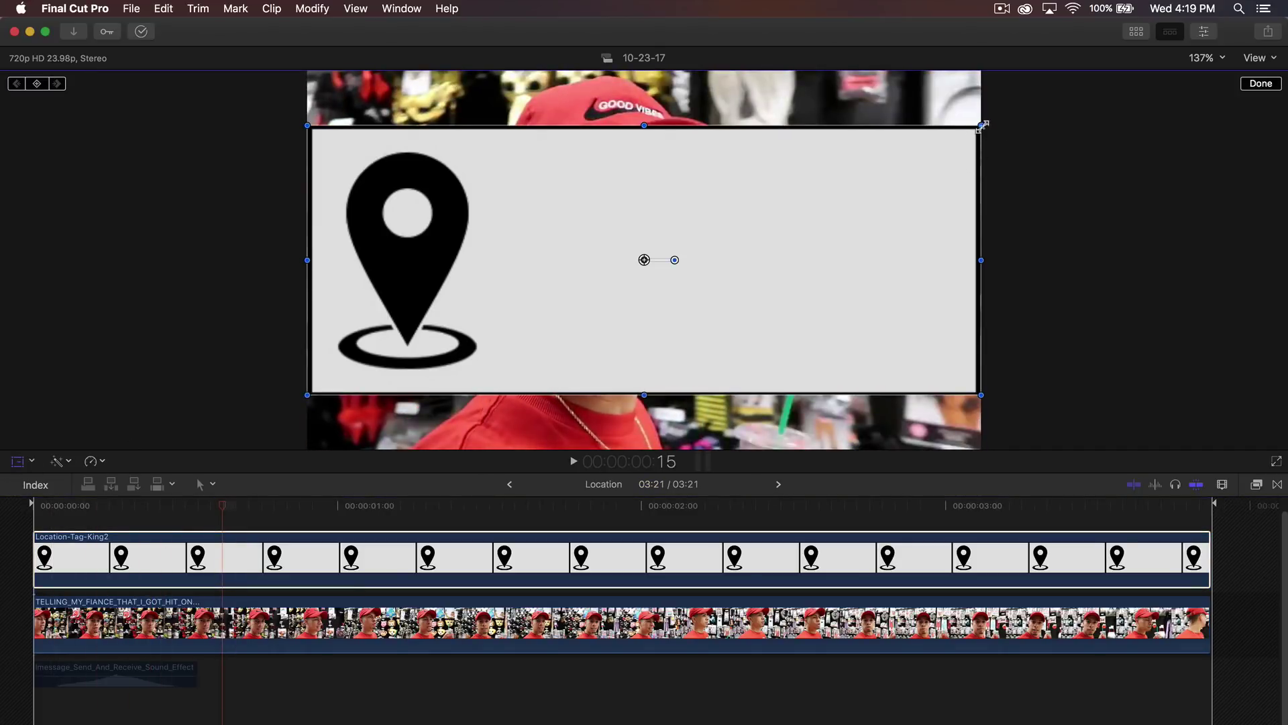
{"action": "left_click_drag", "start_coordinate": [984, 127], "coordinate": [486, 383]}
{"action": "key", "text": "super+minus"}
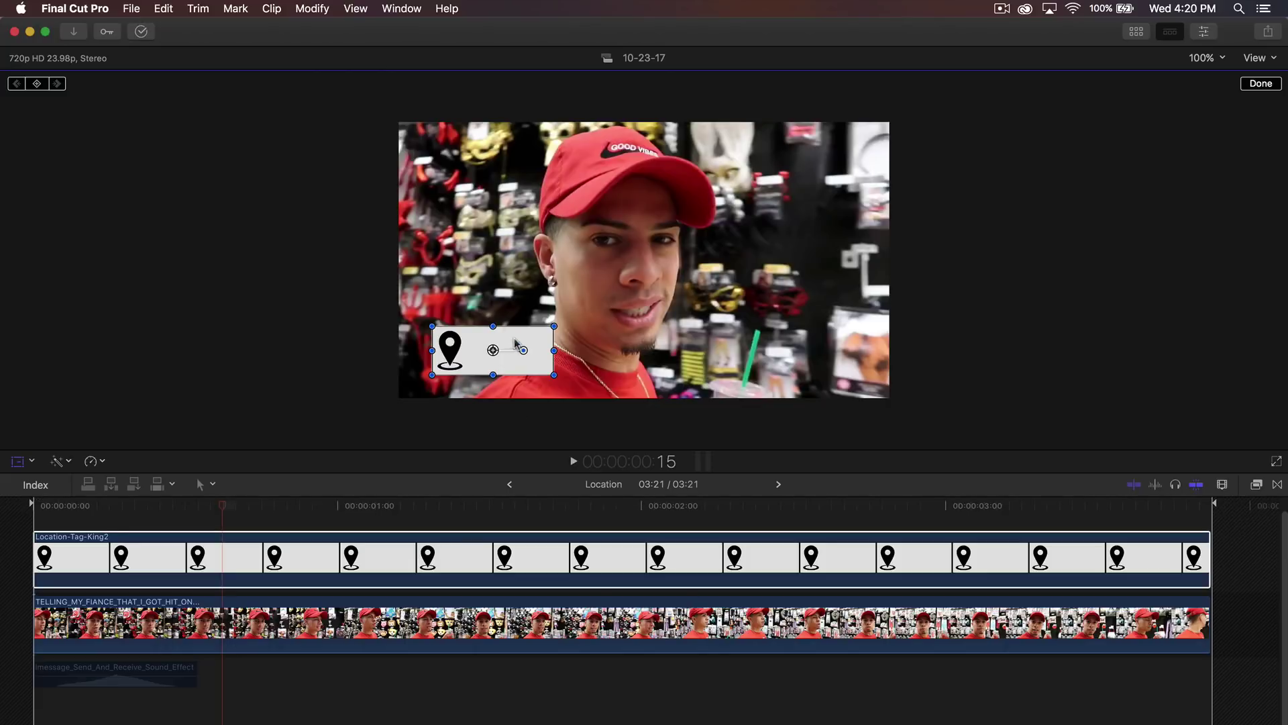
{"action": "mouse_move", "coordinate": [514, 341]}
{"action": "left_mouse_down"}
{"action": "mouse_move", "coordinate": [495, 350]}
{"action": "mouse_move", "coordinate": [530, 337]}
{"action": "mouse_move", "coordinate": [495, 352]}
{"action": "mouse_move", "coordinate": [522, 341]}
{"action": "left_mouse_up"}
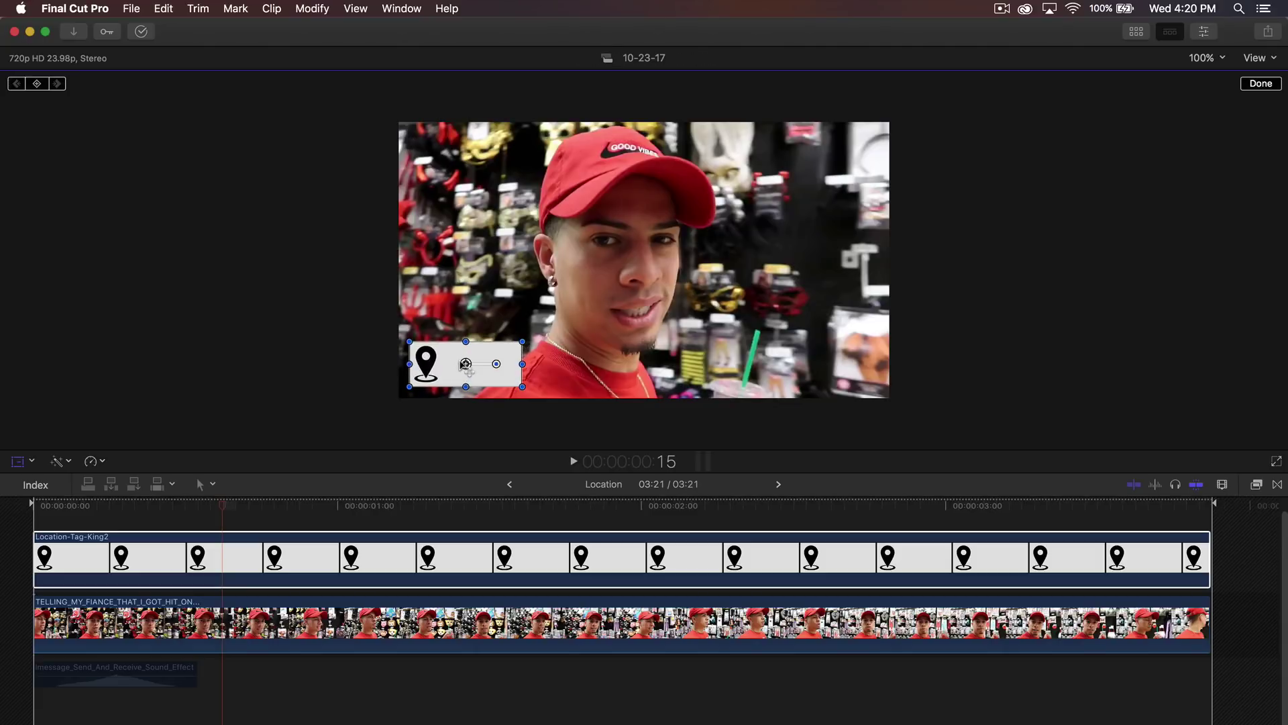
At the start of the timeline, move the tag image straight down until it sits just below the video frame
{"action": "left_click", "coordinate": [222, 508]}
{"action": "left_click", "coordinate": [37, 512]}
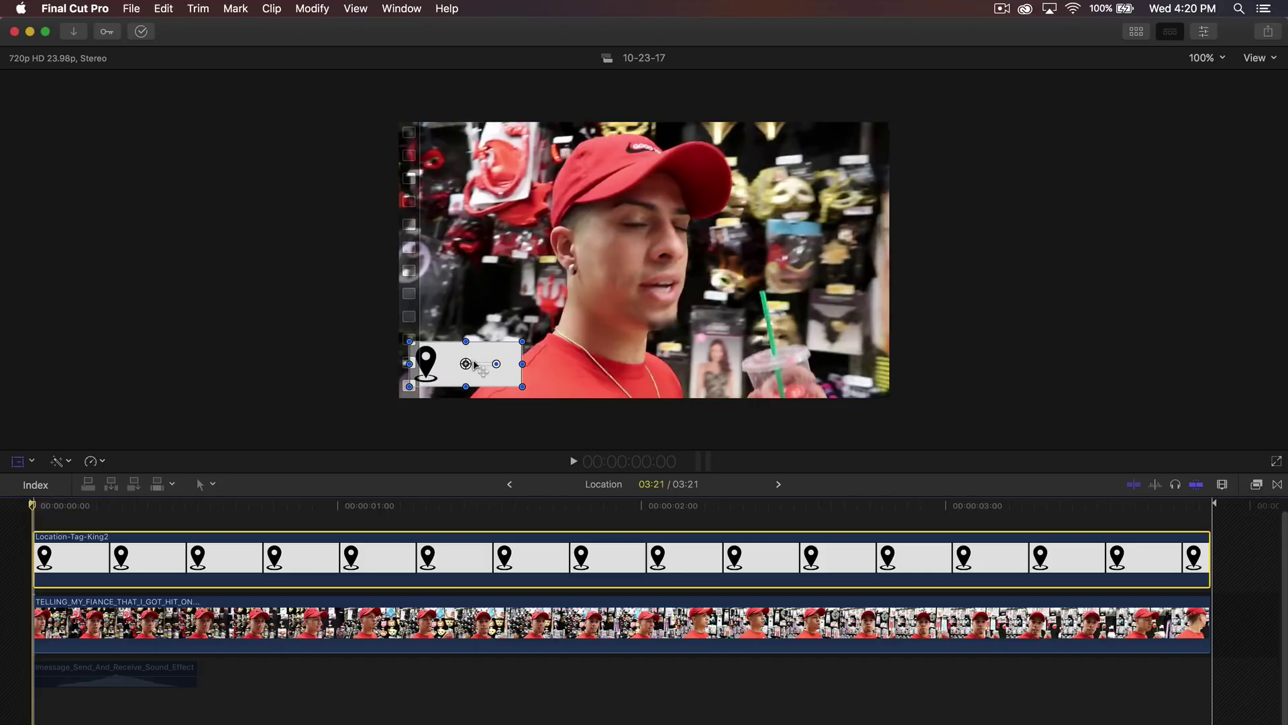
{"action": "left_click_drag", "start_coordinate": [466, 364], "coordinate": [465, 424]}
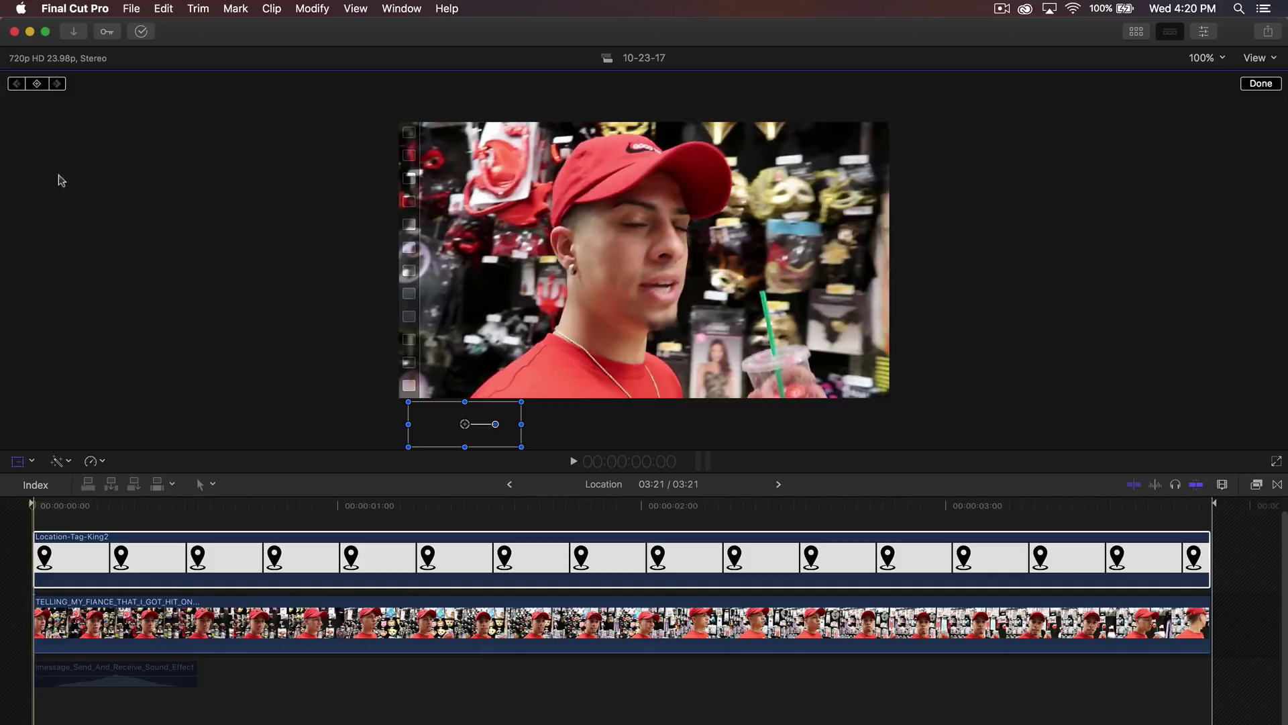
{"action": "left_click", "coordinate": [1260, 83]}
Add the Custom title above the tag image at the start of the timeline
{"action": "left_click", "coordinate": [1135, 32]}
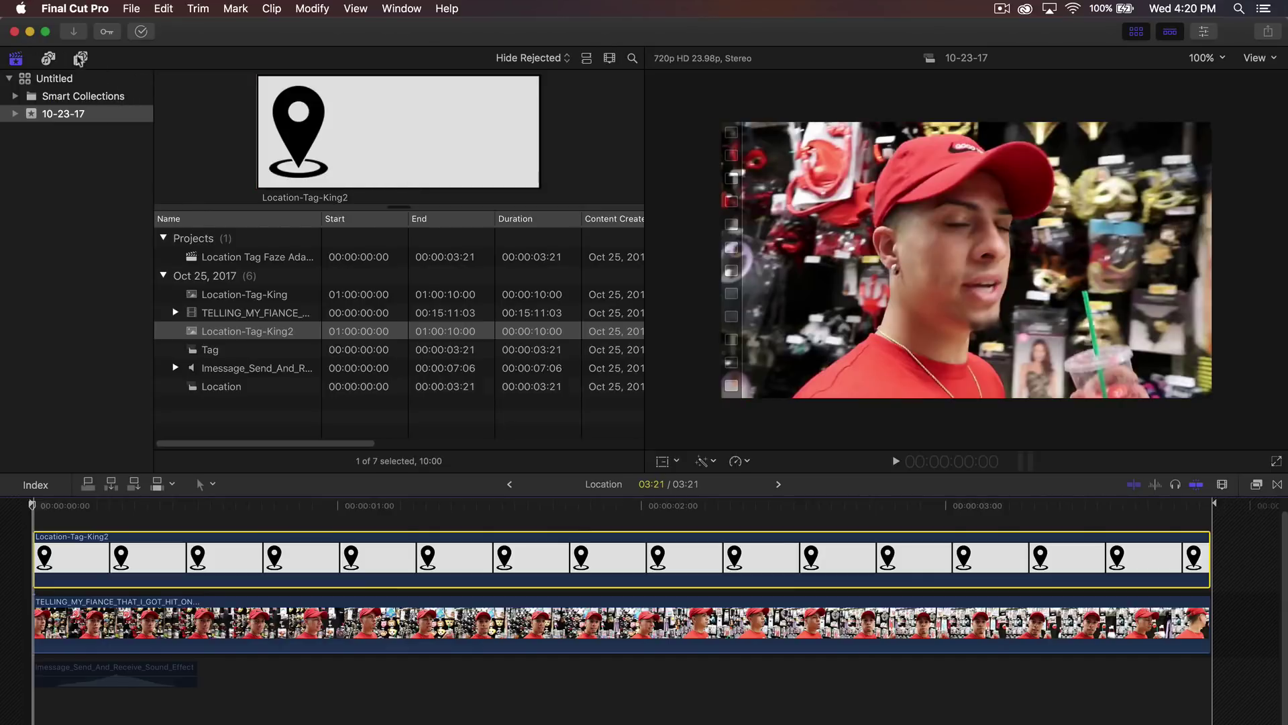
{"action": "left_click", "coordinate": [80, 60]}
{"action": "scroll", "coordinate": [210, 242], "scroll_direction": "down", "scroll_amount": 2}
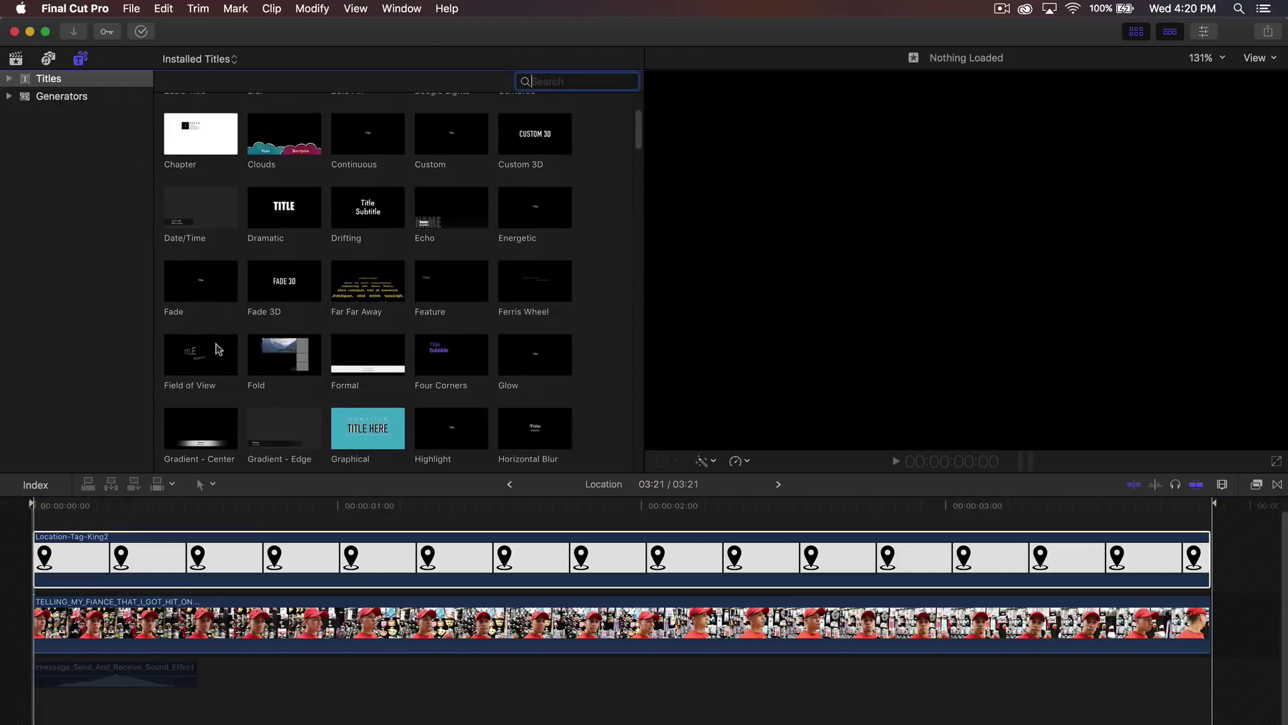
{"action": "scroll", "coordinate": [308, 325], "scroll_direction": "up", "scroll_amount": 4}
{"action": "left_click", "coordinate": [446, 269]}
{"action": "left_click_drag", "start_coordinate": [447, 270], "coordinate": [60, 517]}
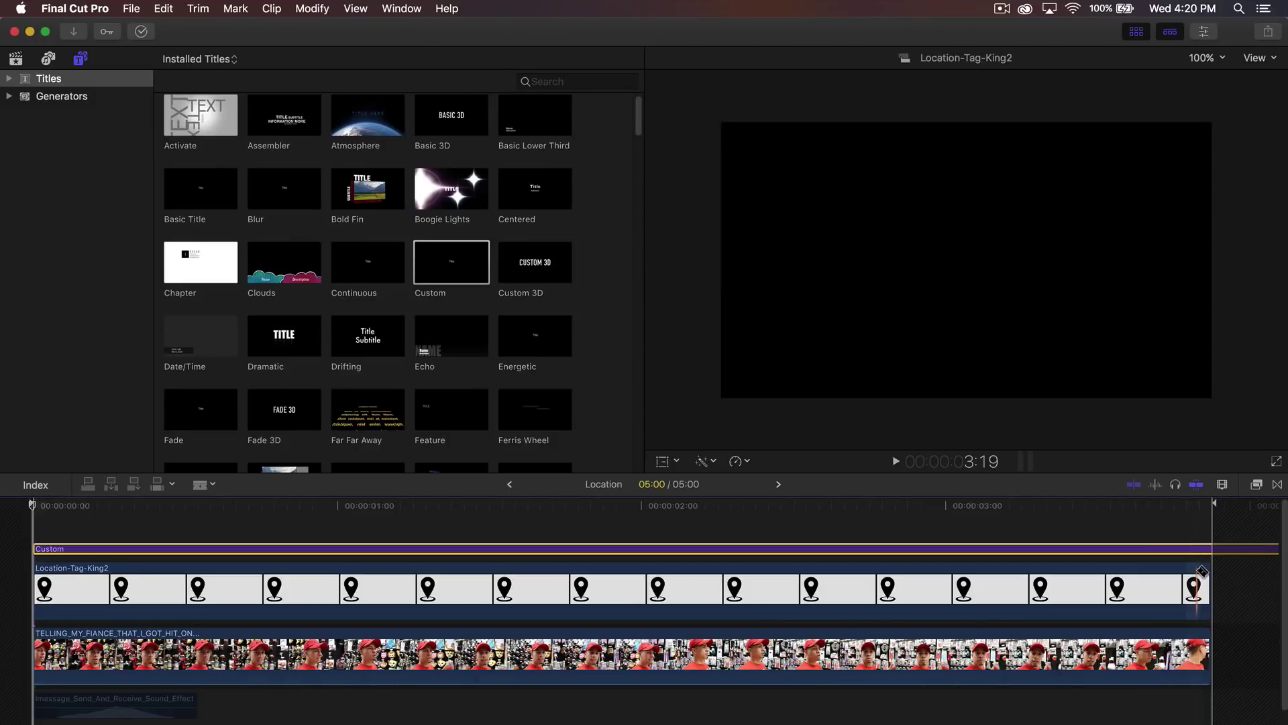
Cut the Custom title where the video clip ends and delete the excess portion
{"action": "key", "text": "super+b"}
{"action": "left_click", "coordinate": [1252, 630]}
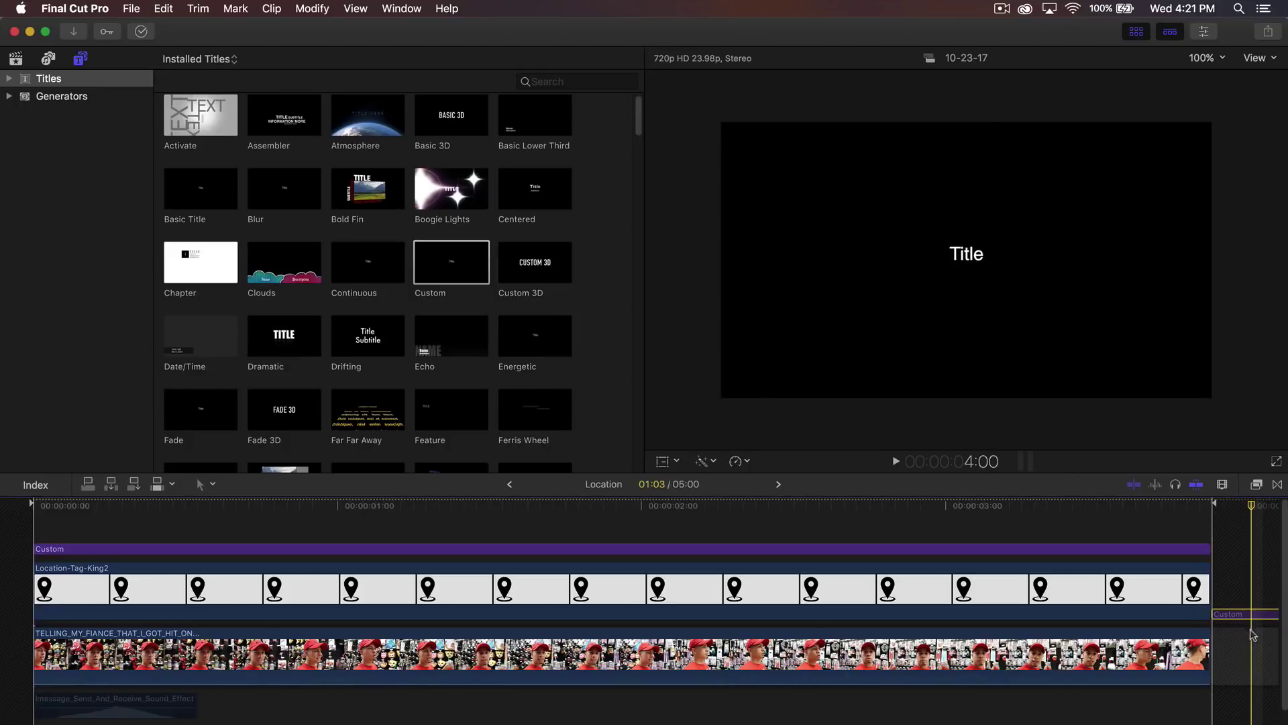
{"action": "key", "text": "Delete"}
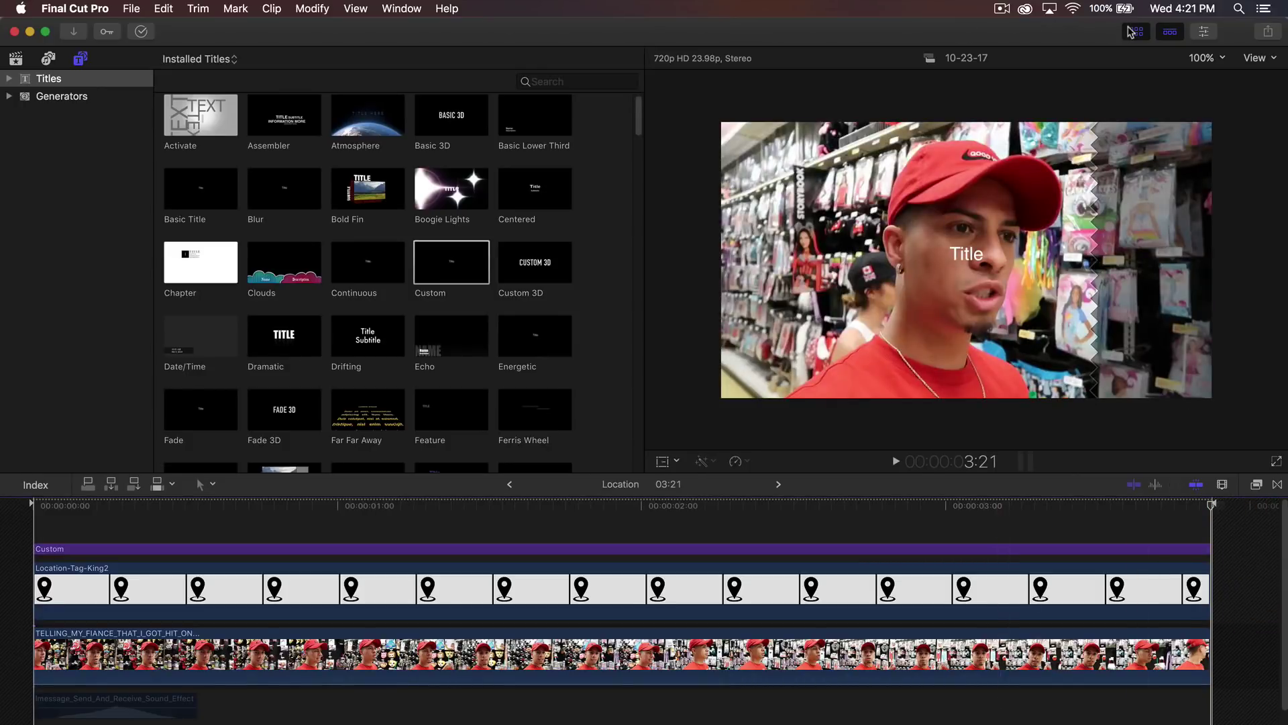
{"action": "left_click", "coordinate": [1132, 32]}
Select the Custom title on the timeline and show its text settings in the inspector
{"action": "left_click", "coordinate": [115, 548]}
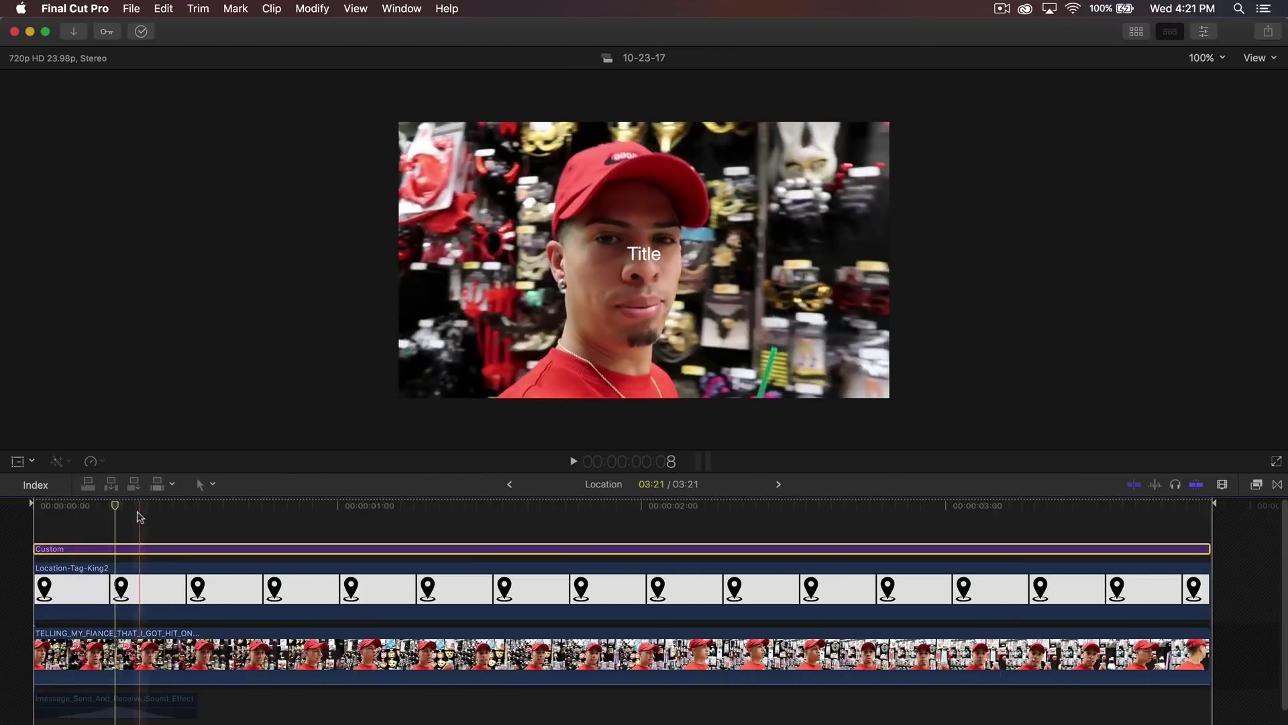
{"action": "left_click_drag", "start_coordinate": [139, 512], "coordinate": [156, 503]}
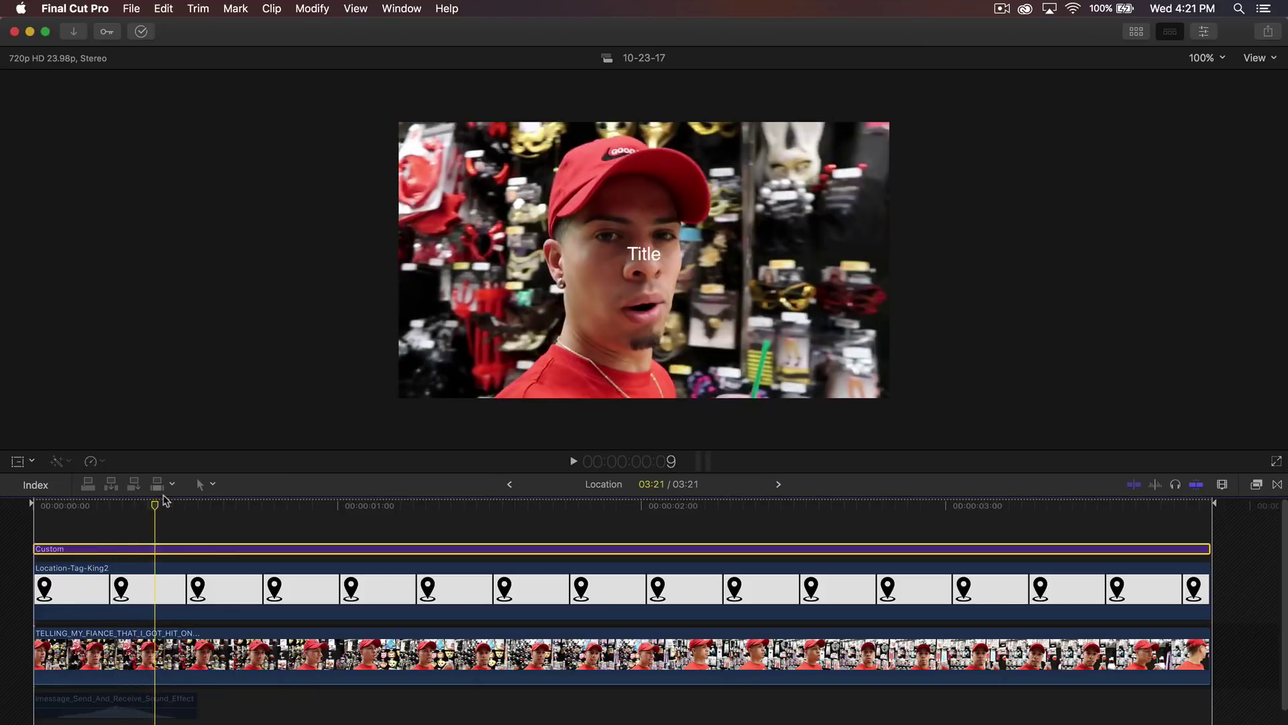
{"action": "left_click", "coordinate": [181, 590]}
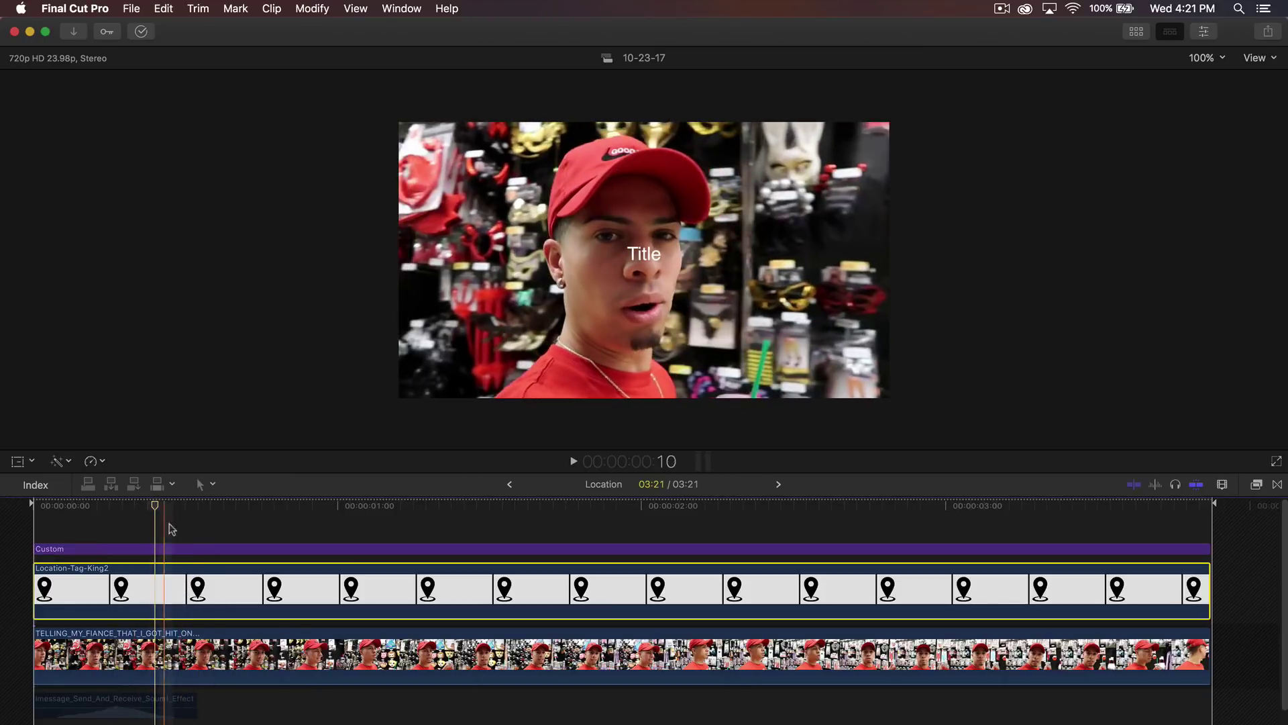
{"action": "left_click", "coordinate": [184, 536]}
{"action": "left_click", "coordinate": [200, 548]}
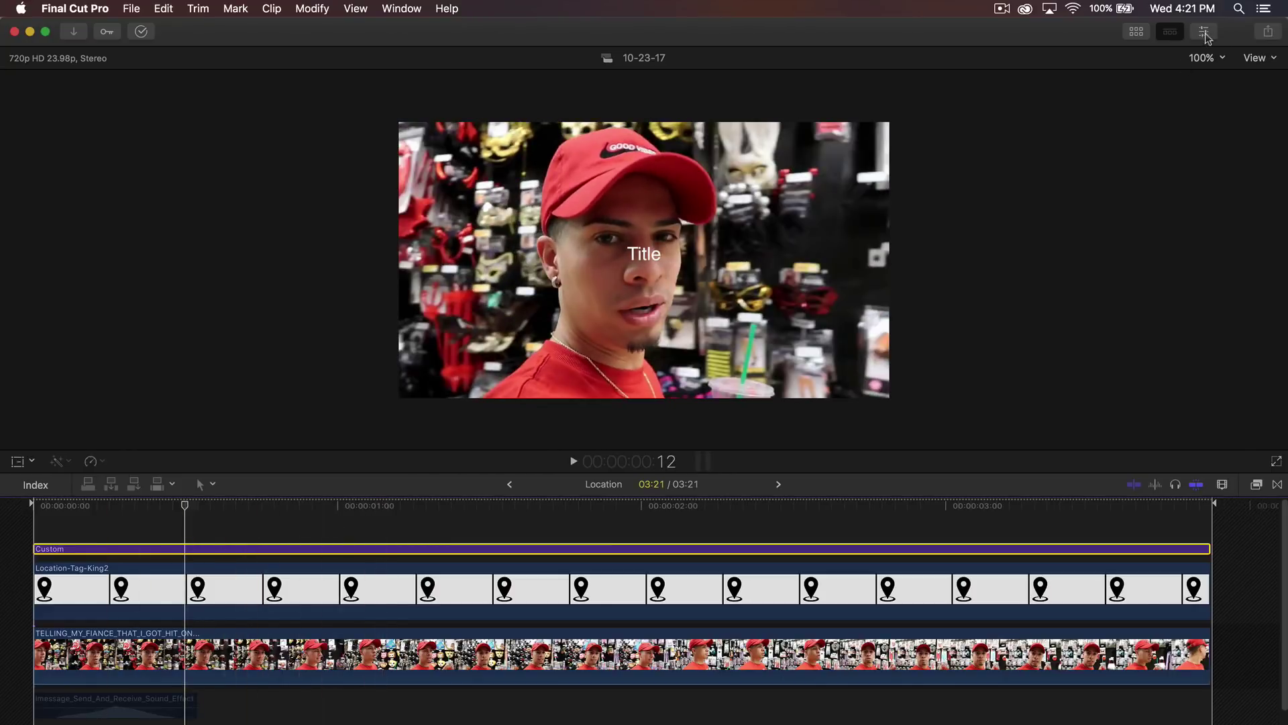
{"action": "key", "text": "super+4"}
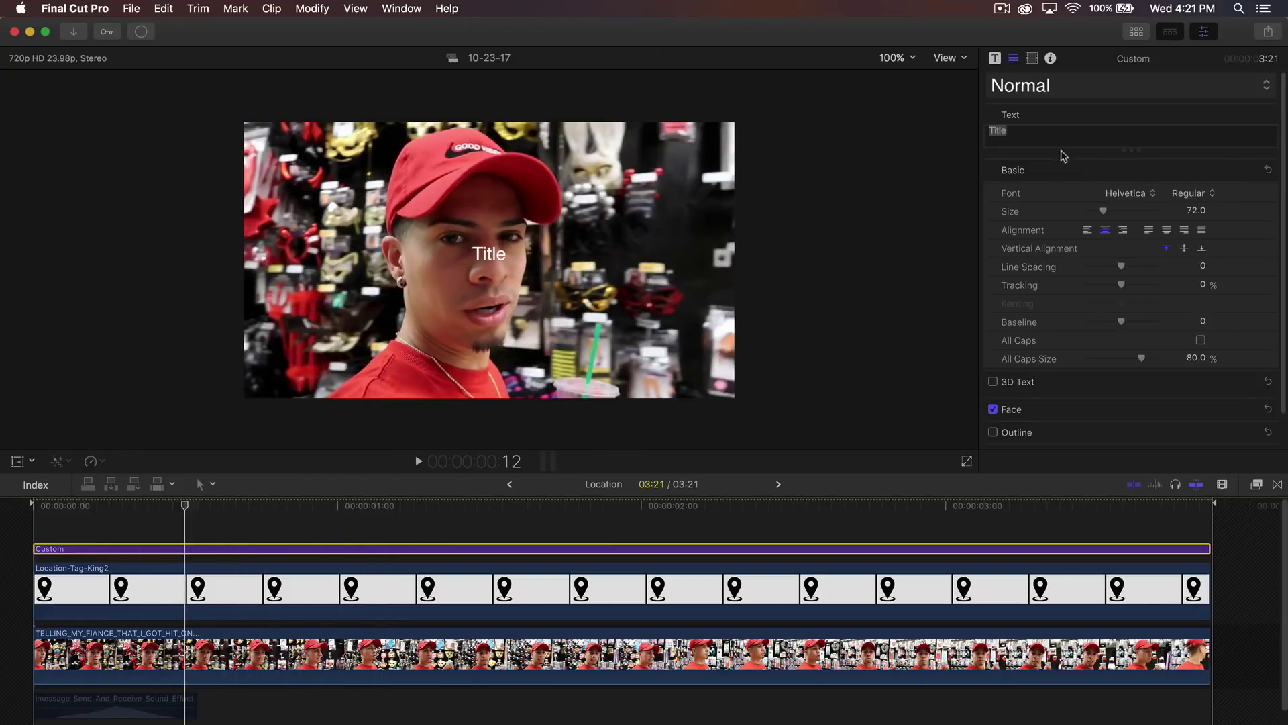
{"action": "left_click", "coordinate": [1032, 129]}
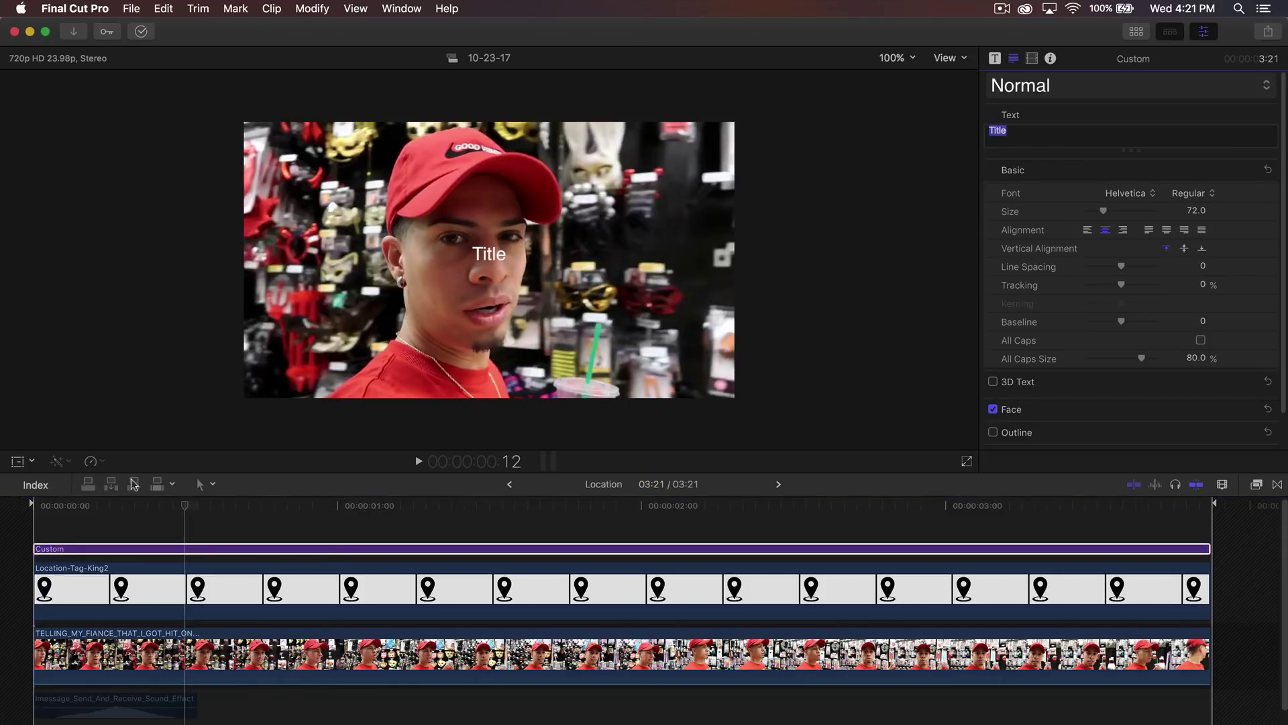
Move the tag image with Transform back up into the frame's lower-left corner, at about X -470, Y -285 px
{"action": "left_click_drag", "start_coordinate": [120, 504], "coordinate": [59, 508]}
{"action": "left_click", "coordinate": [86, 576]}
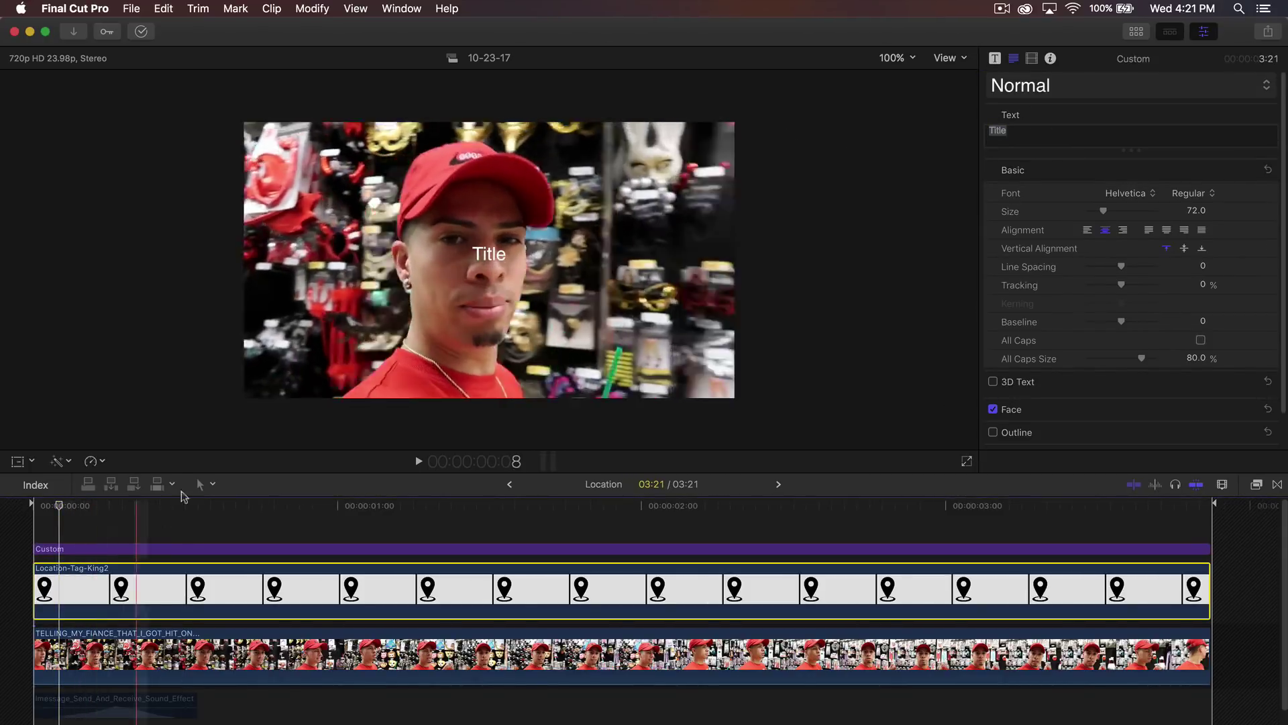
{"action": "left_click", "coordinate": [18, 463]}
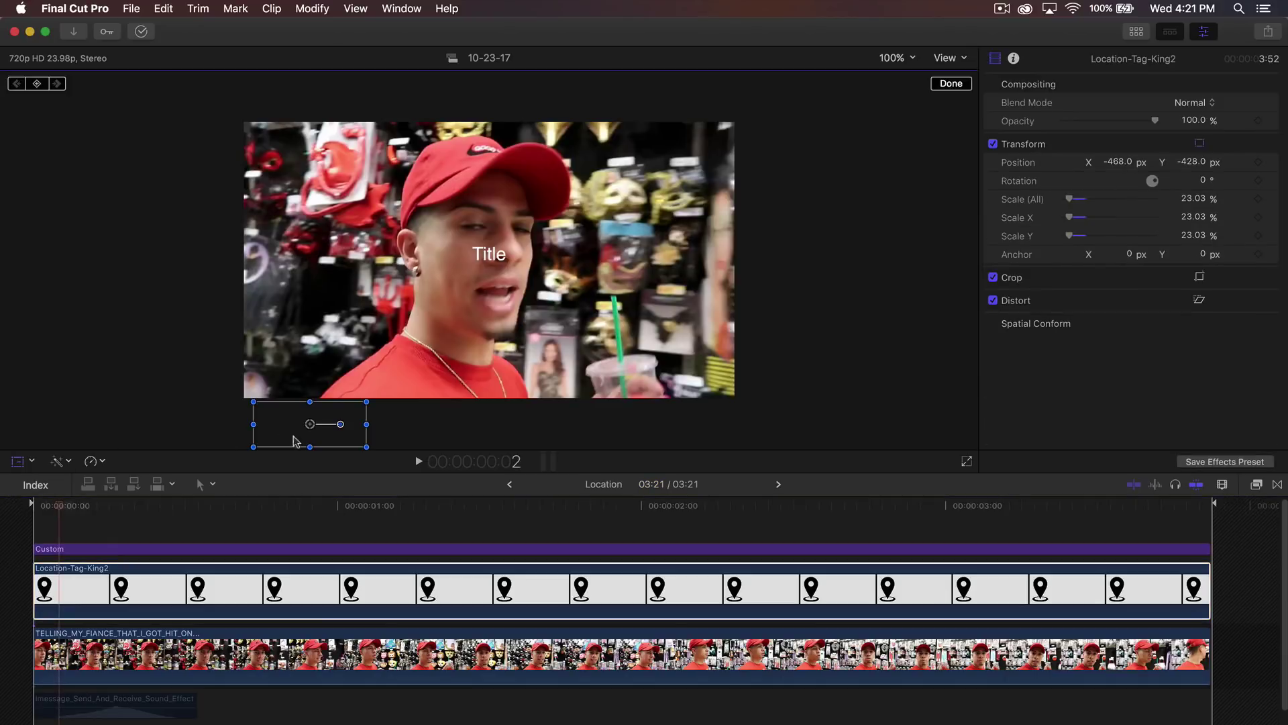
{"action": "left_click_drag", "start_coordinate": [300, 430], "coordinate": [301, 372]}
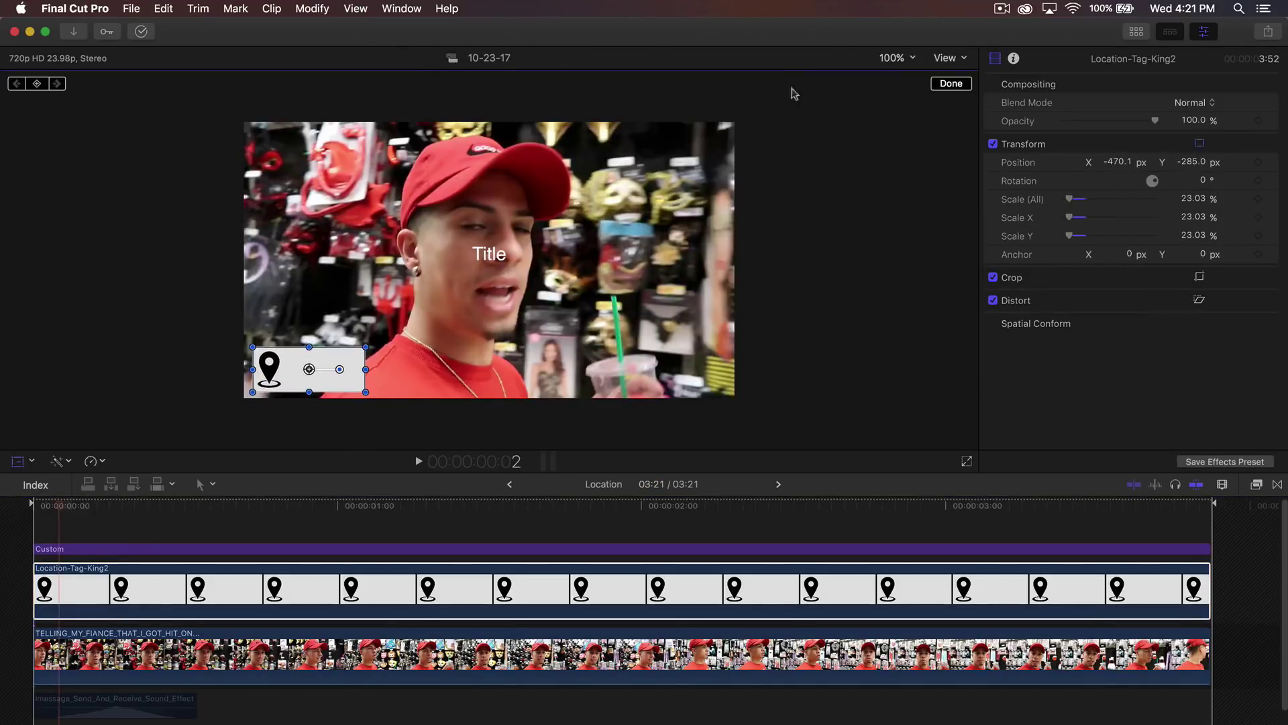
{"action": "left_click", "coordinate": [949, 83]}
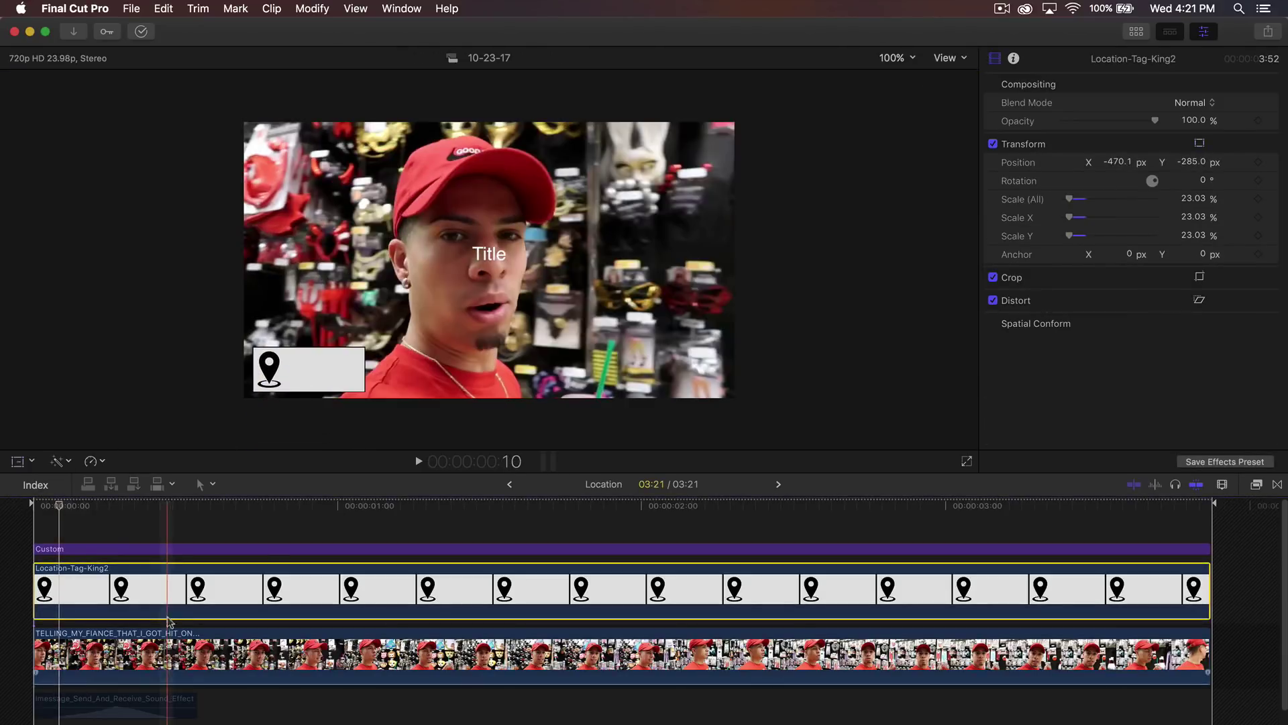
Replace the Custom title's text with "Party City"
{"action": "left_click", "coordinate": [144, 549]}
{"action": "left_click", "coordinate": [1079, 129]}
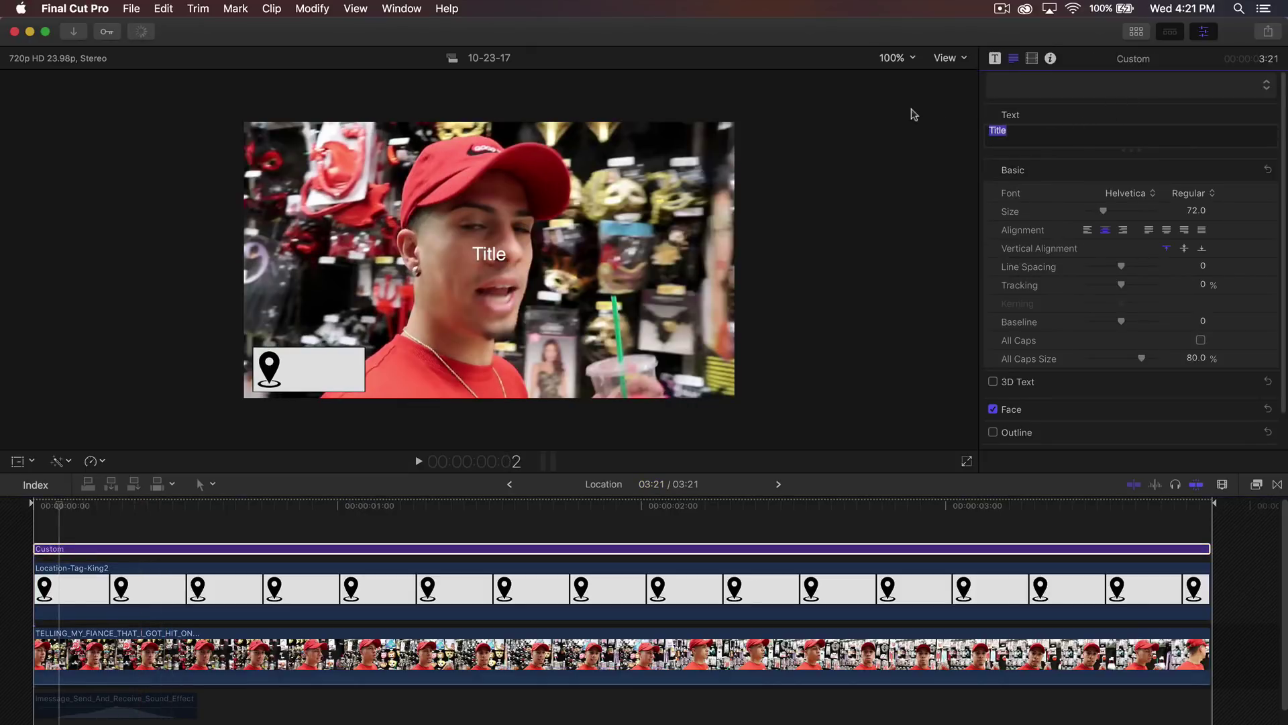
{"action": "type", "text": "PAR"}
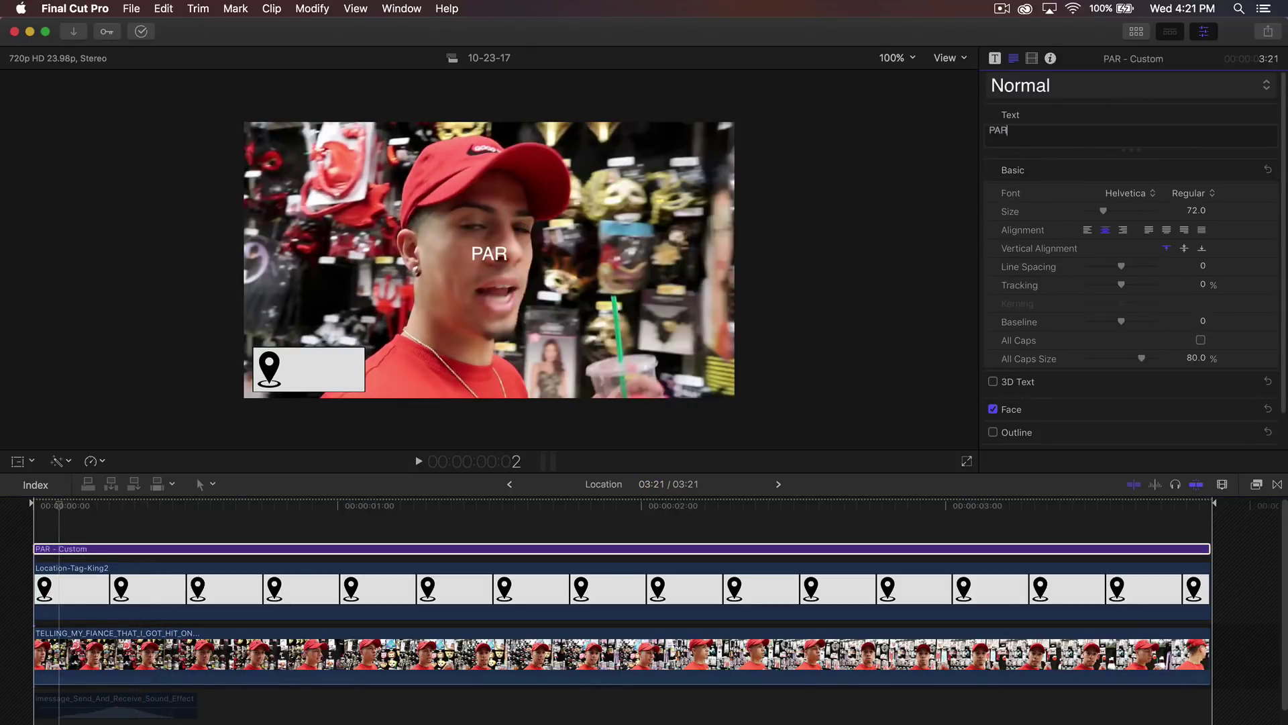
{"action": "key", "text": "BackSpace"}
{"action": "key", "text": "BackSpace"}
{"action": "type", "text": "arty City"}
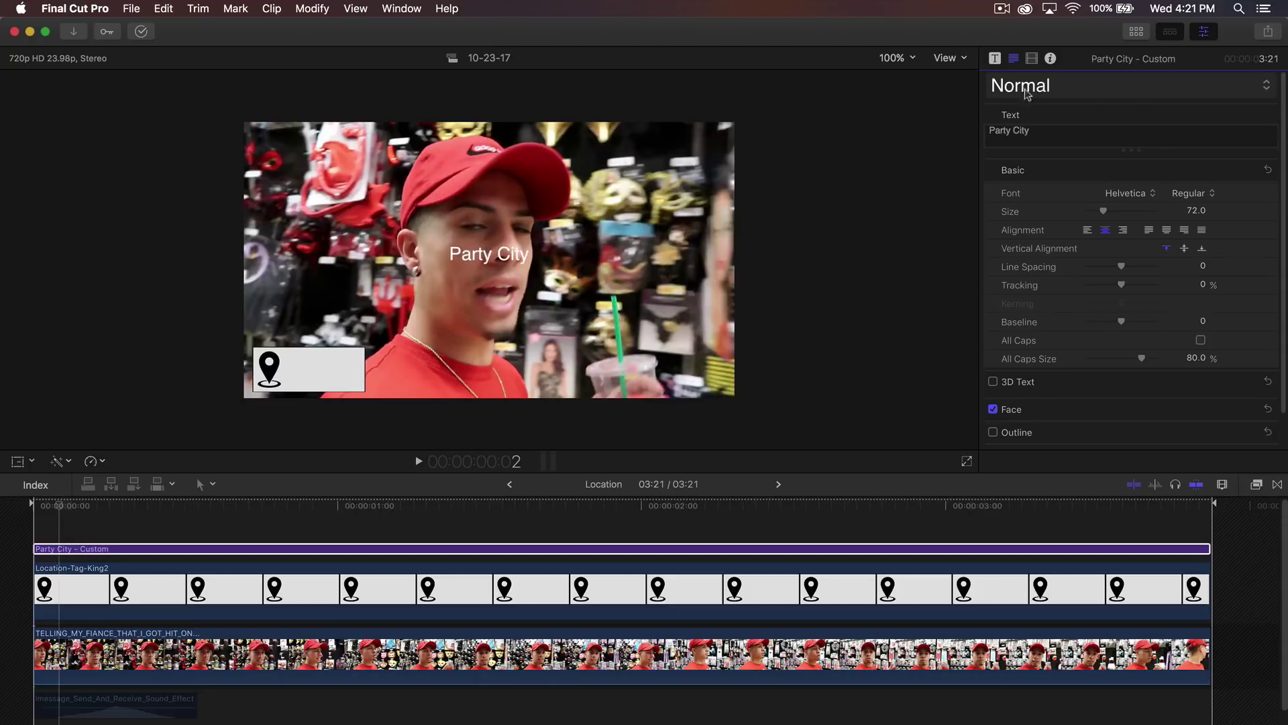
Change the Party City title's face color to black
{"action": "key", "text": "super+a"}
{"action": "scroll", "coordinate": [1171, 258], "scroll_direction": "down", "scroll_amount": 2}
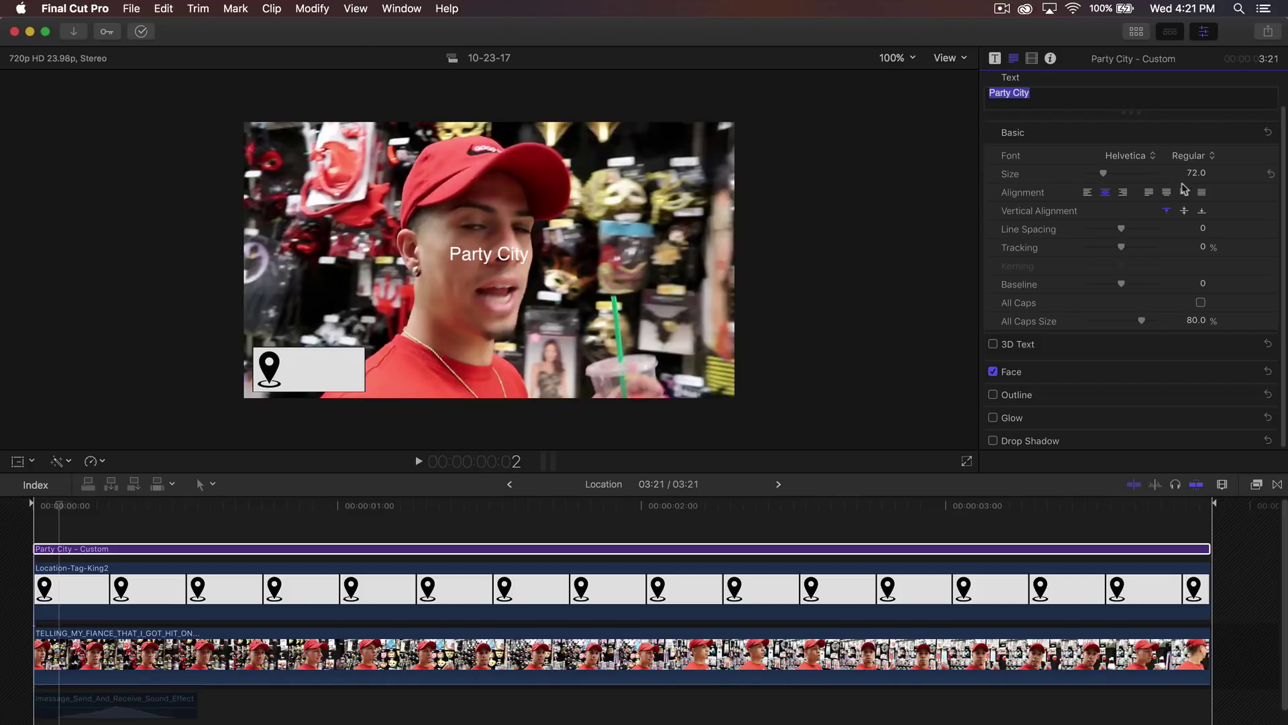
{"action": "left_click", "coordinate": [1251, 371]}
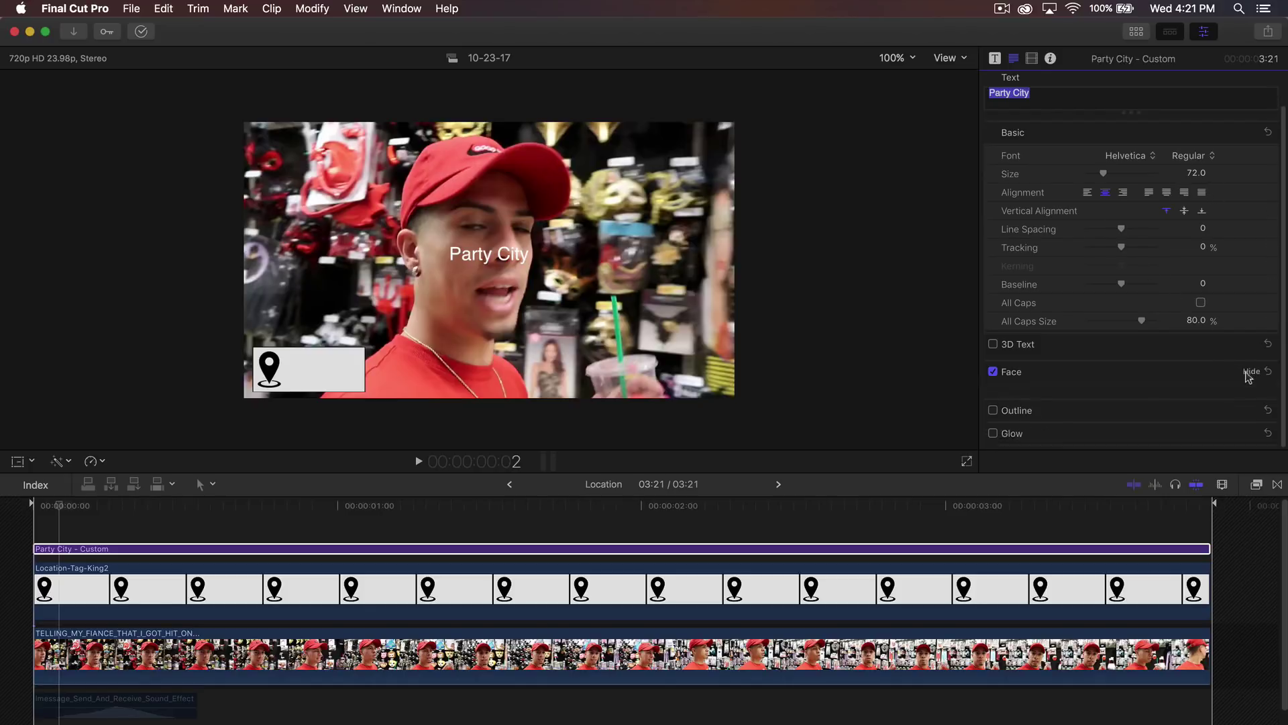
{"action": "scroll", "coordinate": [1139, 368], "scroll_direction": "down", "scroll_amount": 3}
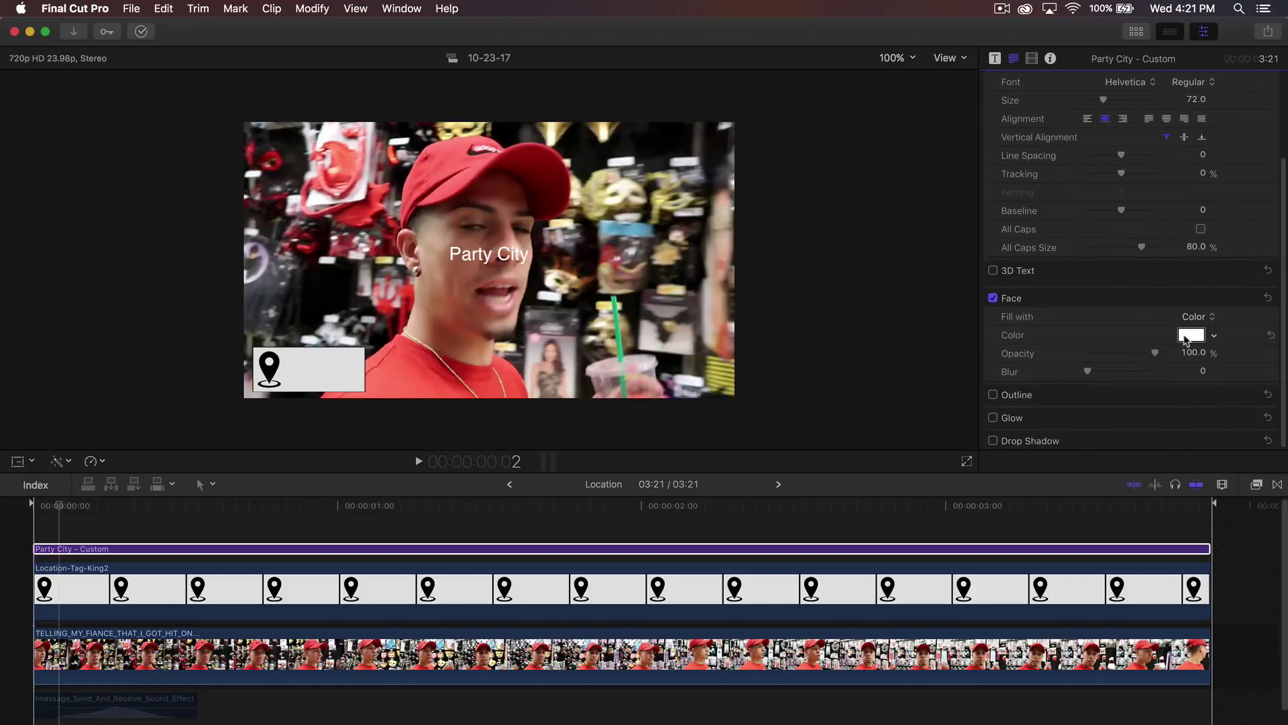
{"action": "left_click", "coordinate": [1194, 337]}
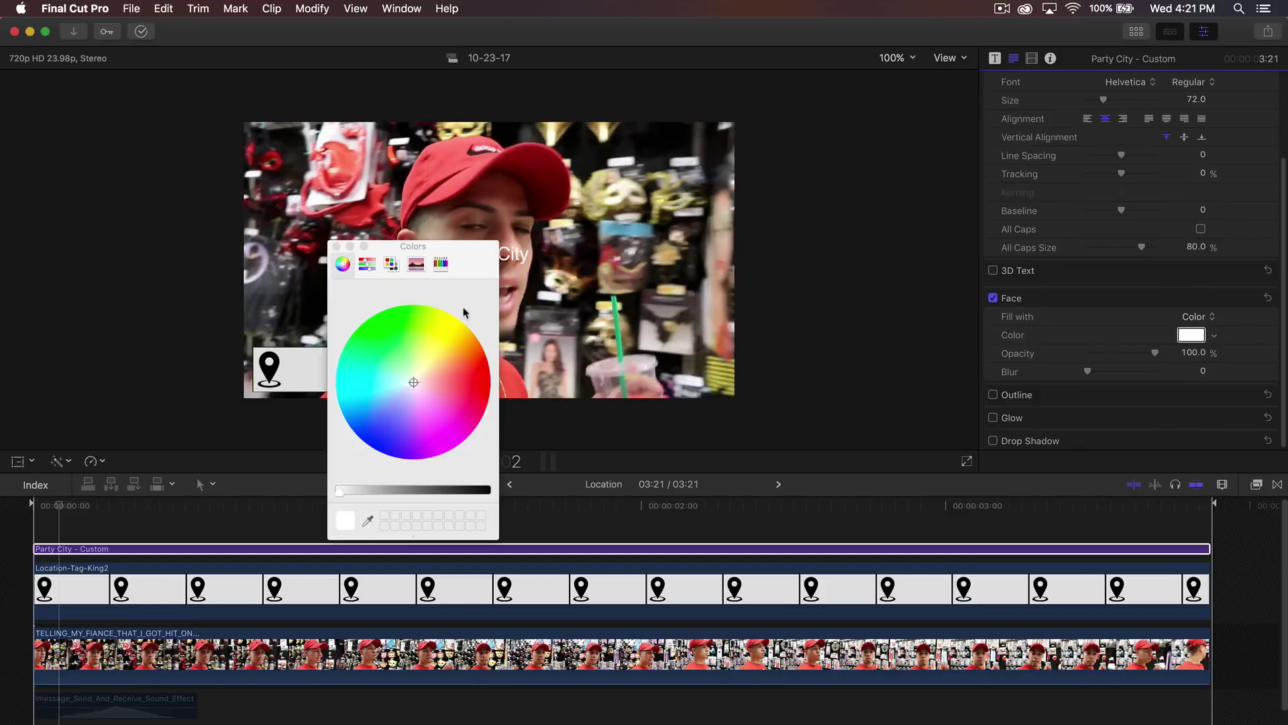
{"action": "left_click", "coordinate": [496, 491]}
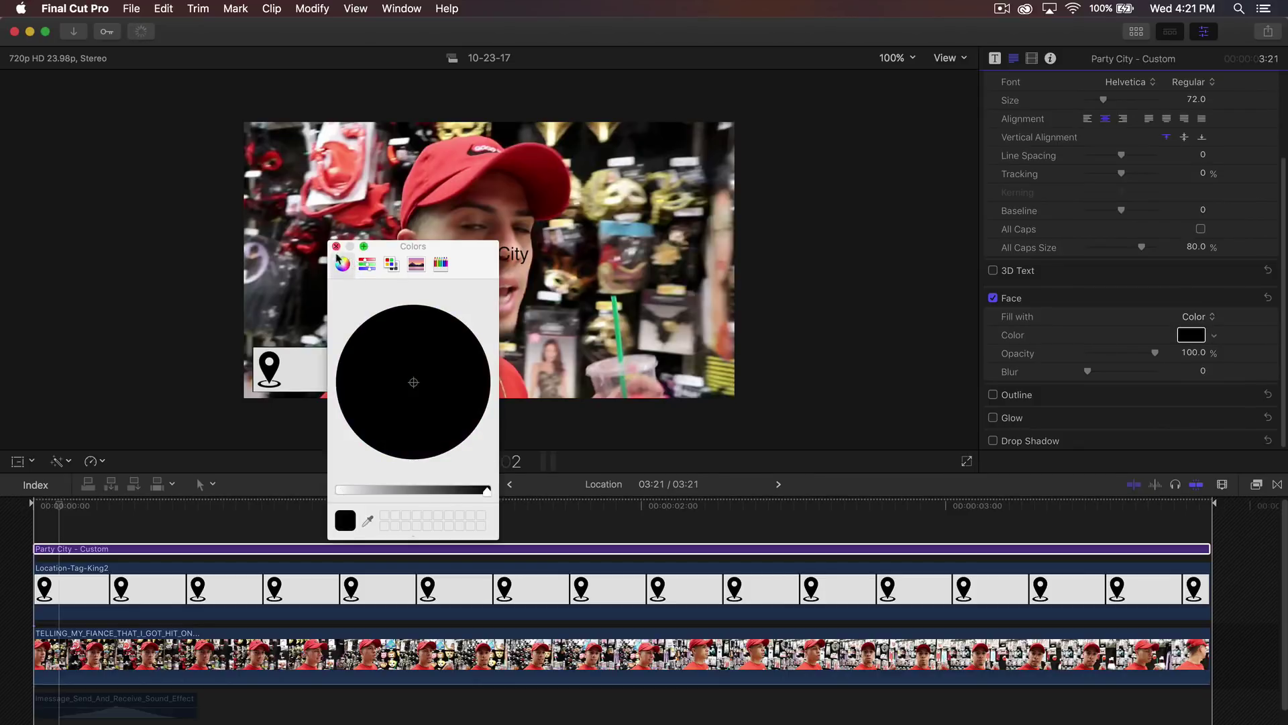
{"action": "left_click", "coordinate": [337, 246]}
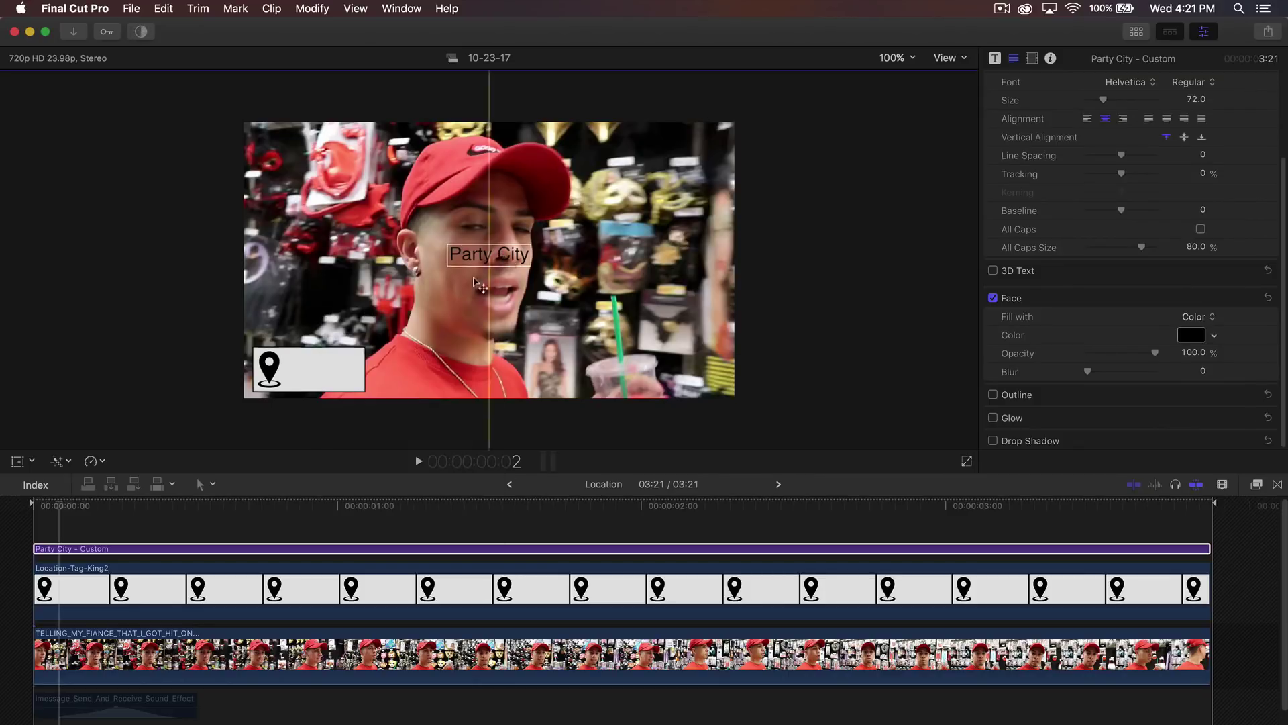
Place the Party City title inside the tag beside the pin and set its size to 62
{"action": "left_click_drag", "start_coordinate": [493, 260], "coordinate": [330, 377]}
{"action": "left_click", "coordinate": [196, 548]}
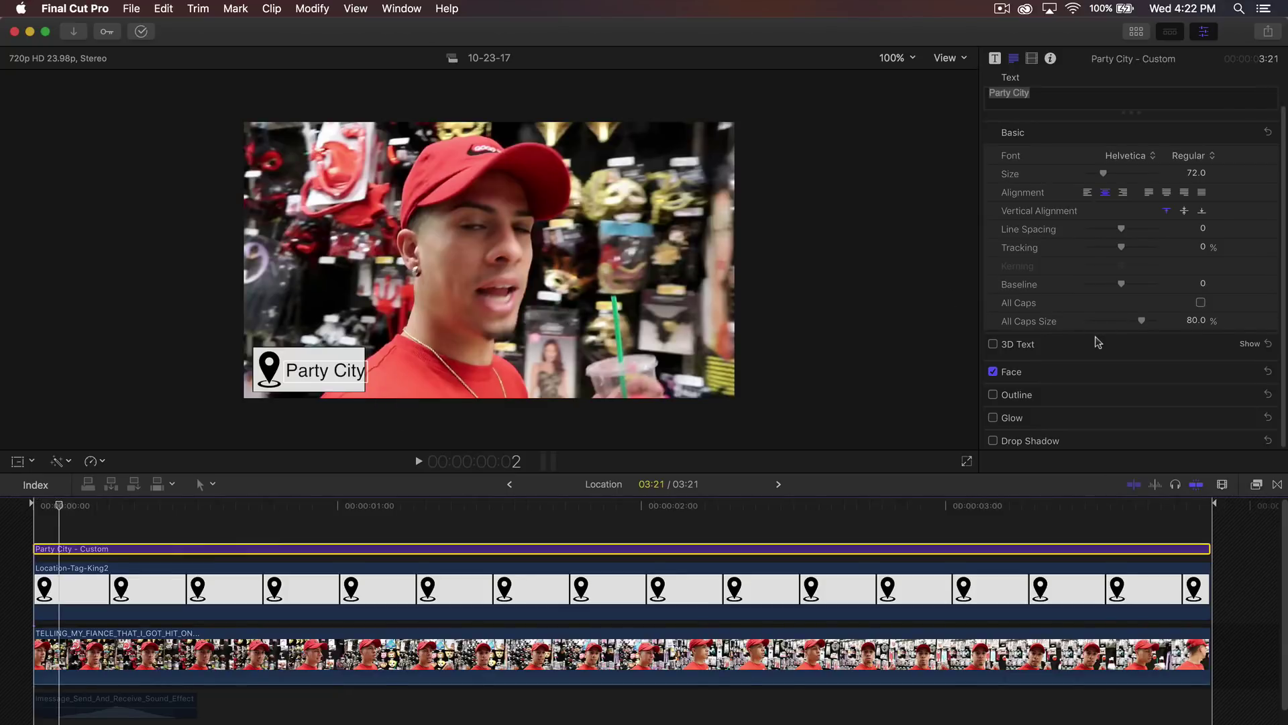
{"action": "scroll", "coordinate": [1101, 335], "scroll_direction": "up", "scroll_amount": 2}
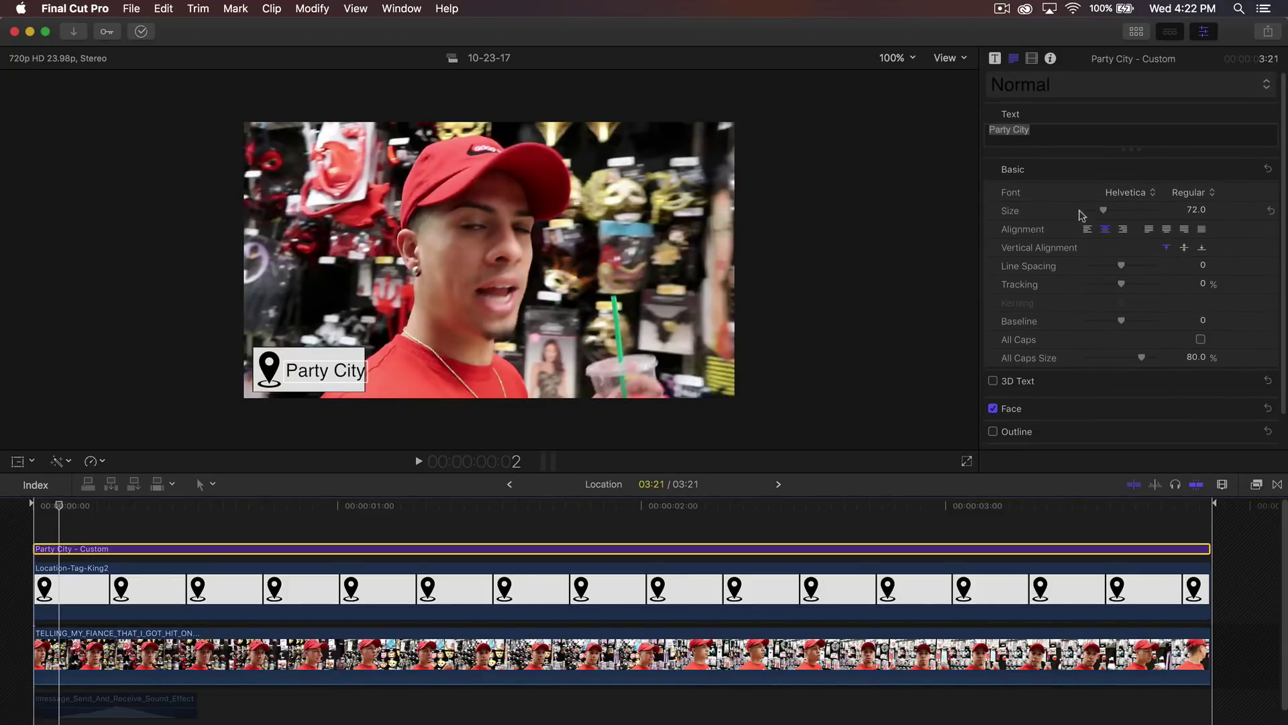
{"action": "left_click_drag", "start_coordinate": [1105, 214], "coordinate": [1101, 212]}
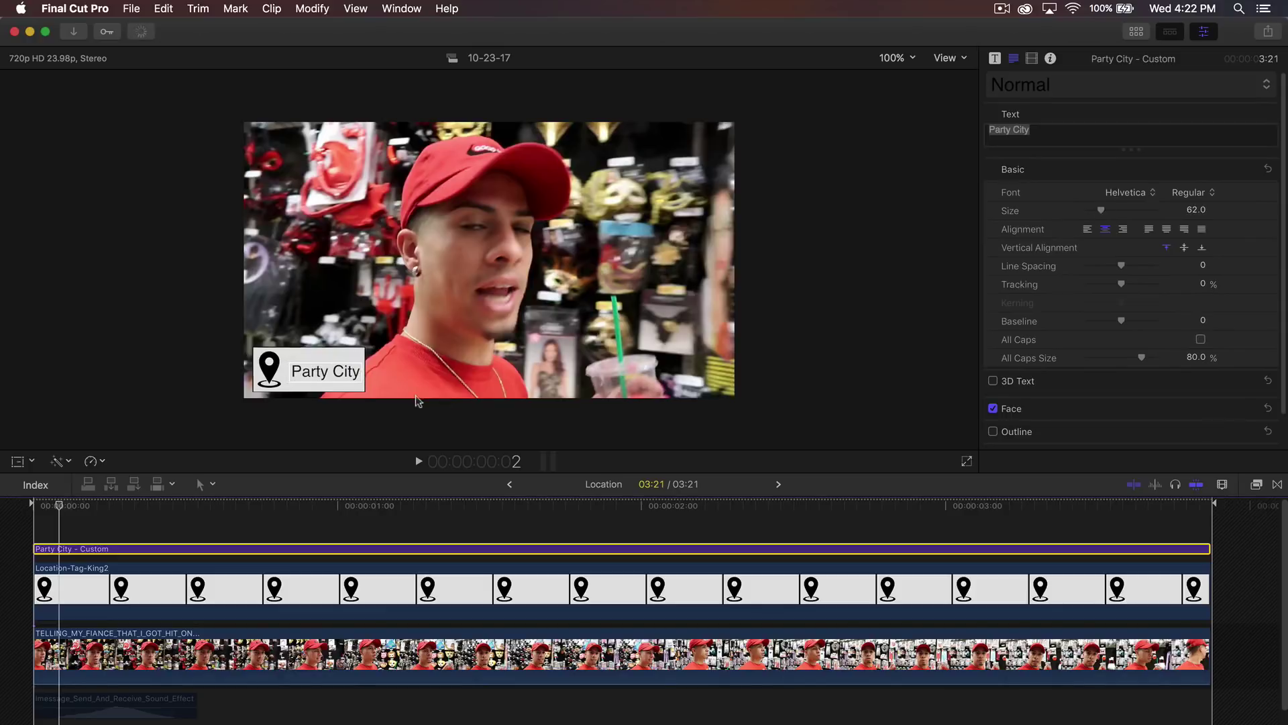
{"action": "left_click_drag", "start_coordinate": [341, 376], "coordinate": [335, 370]}
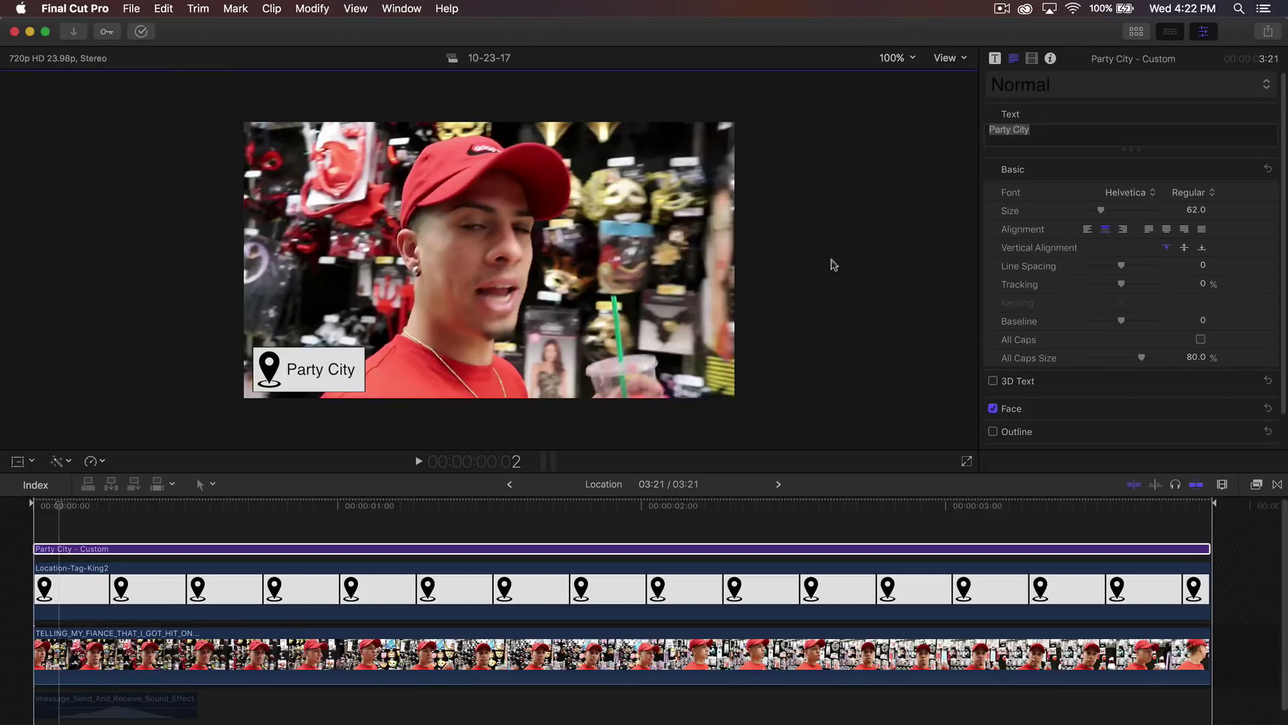
Hide the inspector and set the viewer zoom to Fit
{"action": "left_click", "coordinate": [1204, 32]}
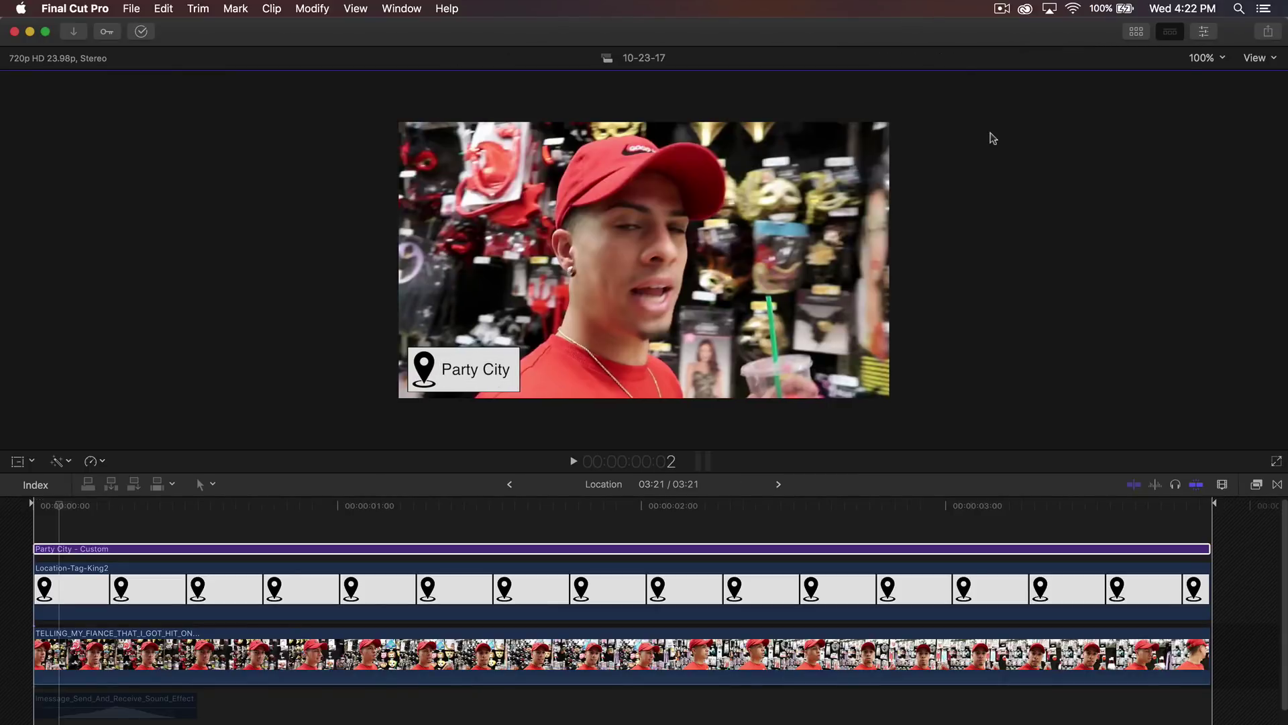
{"action": "left_click", "coordinate": [1205, 59]}
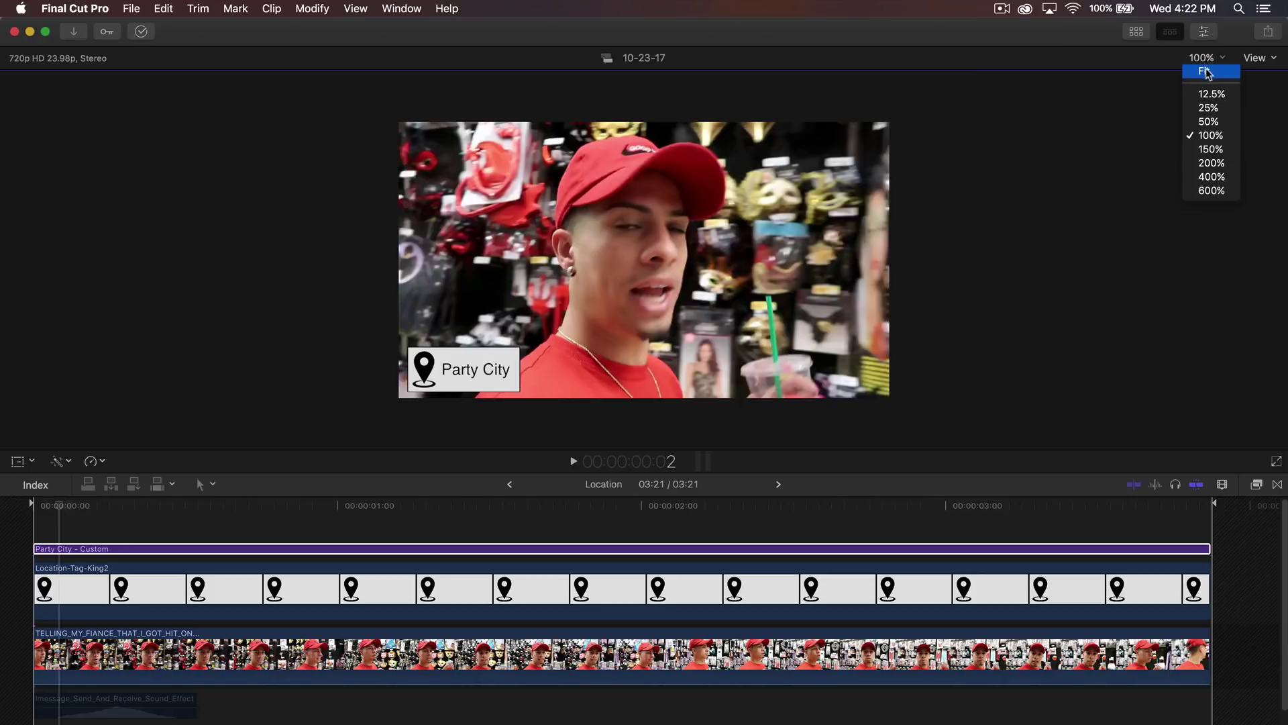
{"action": "left_click", "coordinate": [1208, 74]}
{"action": "left_click", "coordinate": [388, 506]}
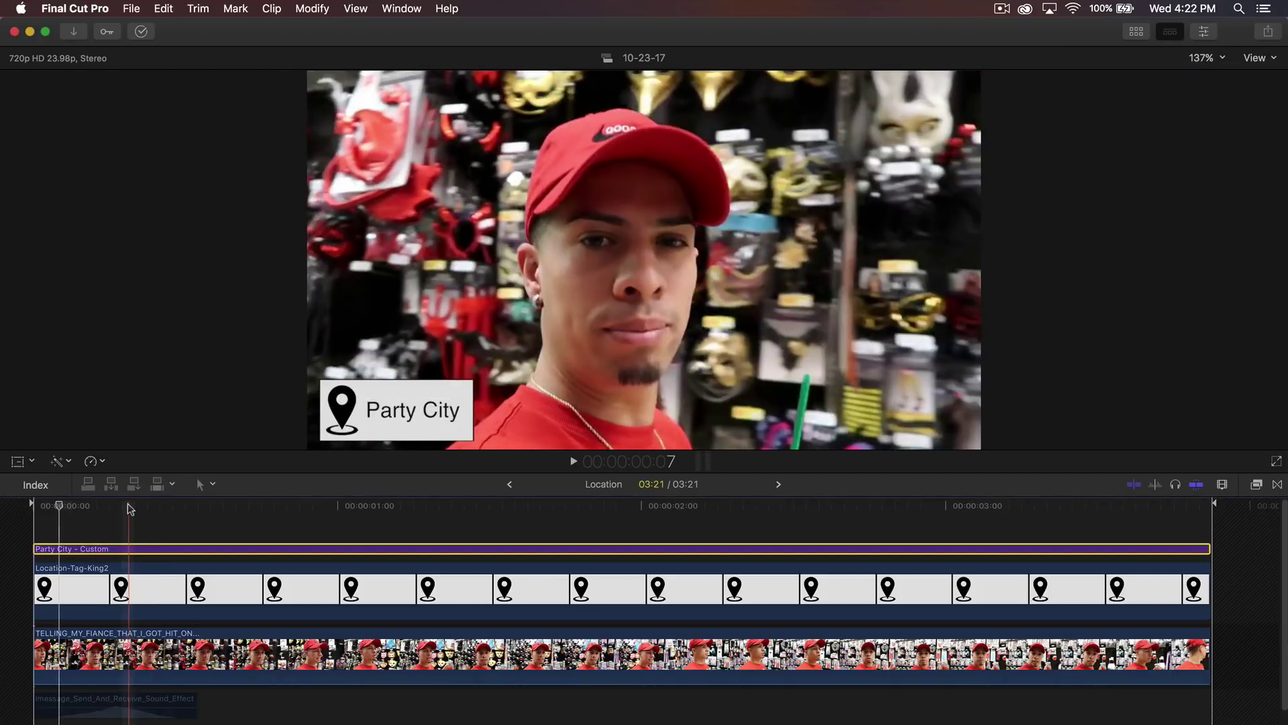
Combine the Party City title and the tag image into a compound clip named "Tag"
{"action": "left_click", "coordinate": [23, 508]}
{"action": "left_click", "coordinate": [42, 508]}
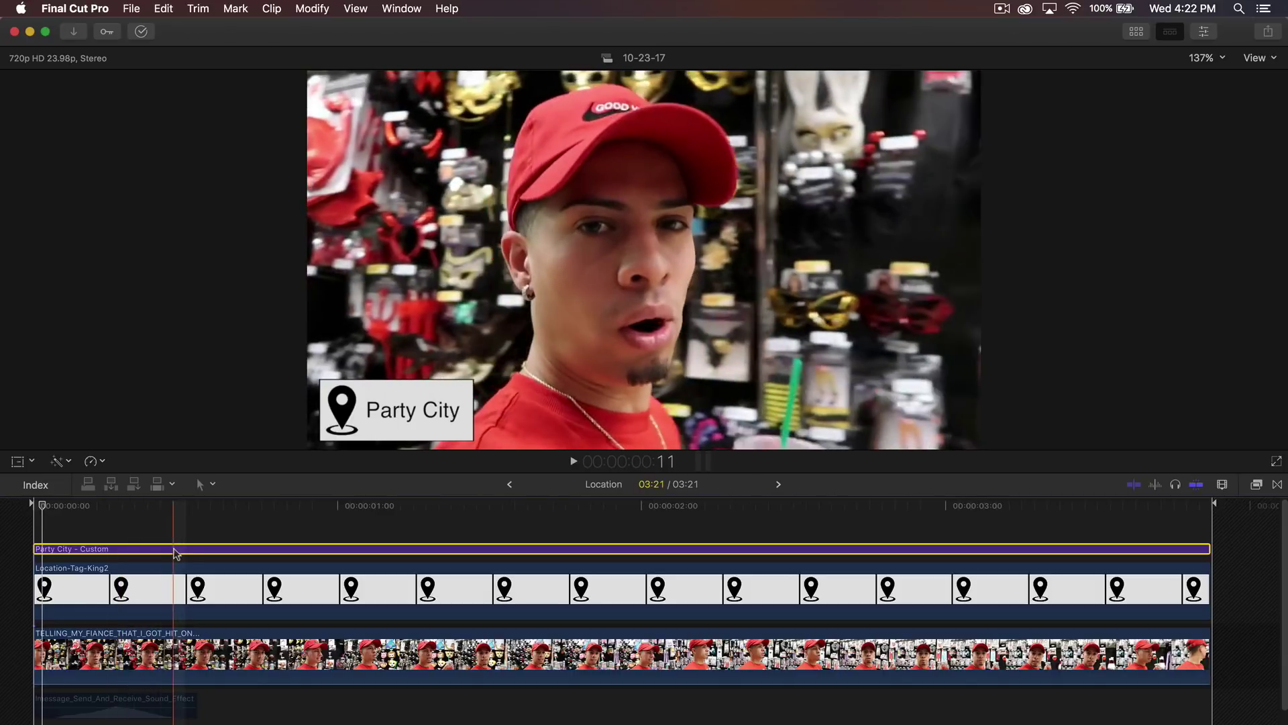
{"action": "right_click", "coordinate": [188, 583]}
{"action": "left_click", "coordinate": [261, 492]}
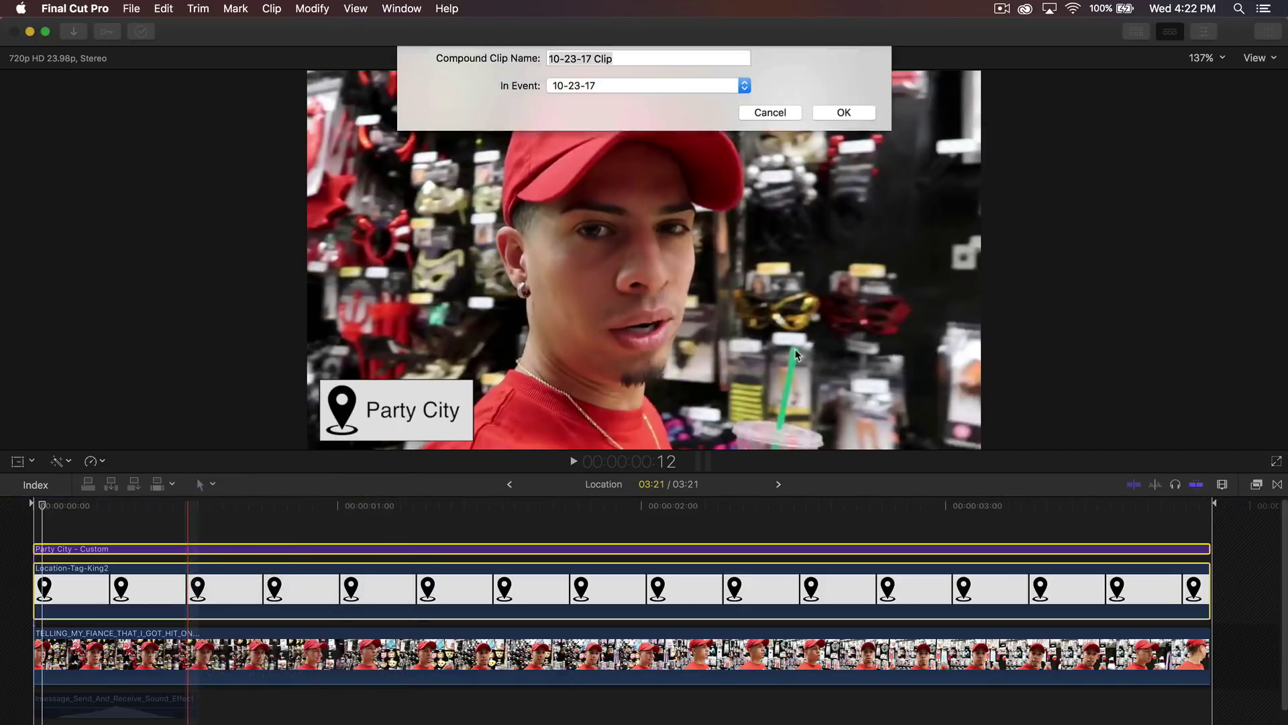
{"action": "key", "text": "BackSpace"}
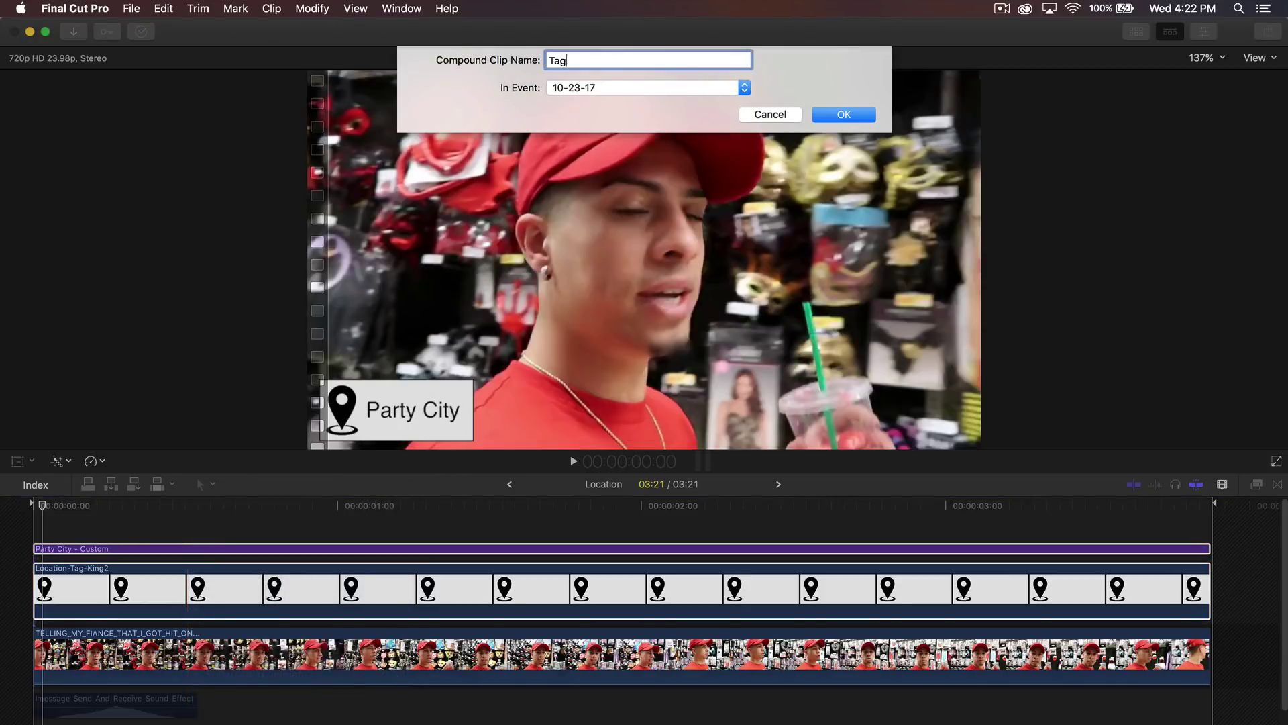
{"action": "key", "text": "Return"}
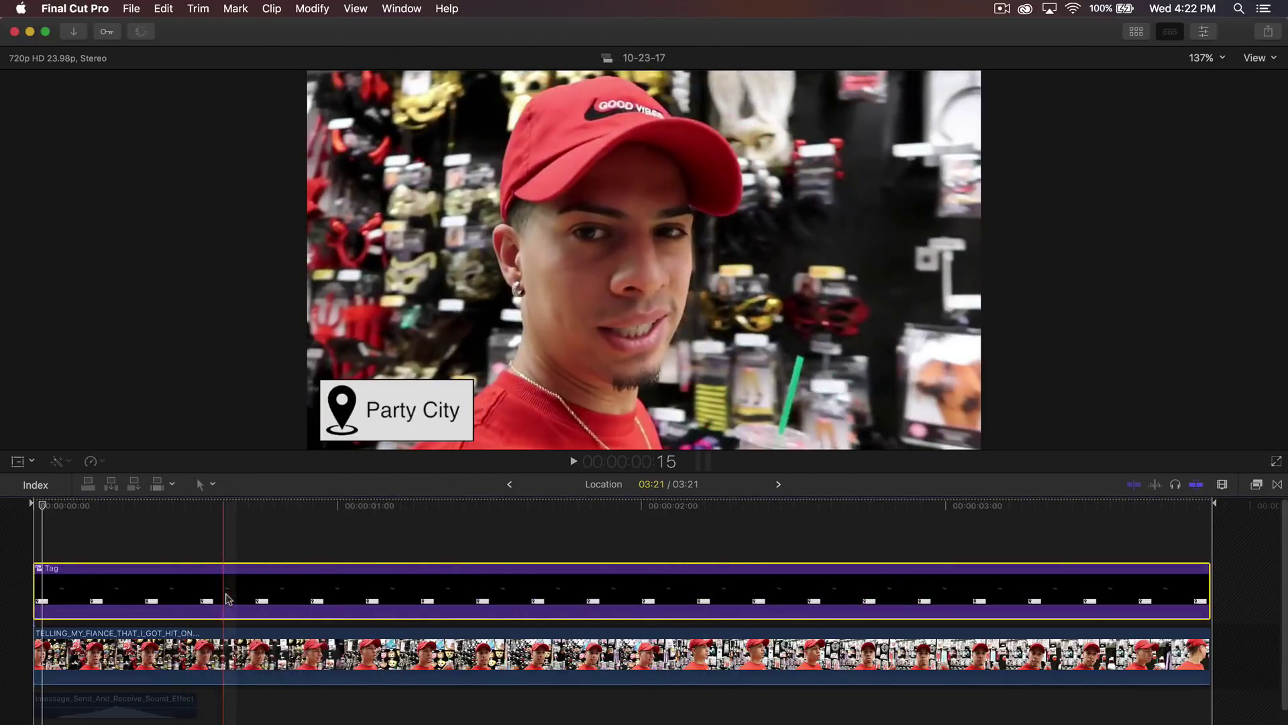
{"action": "left_click_drag", "start_coordinate": [225, 598], "coordinate": [314, 598]}
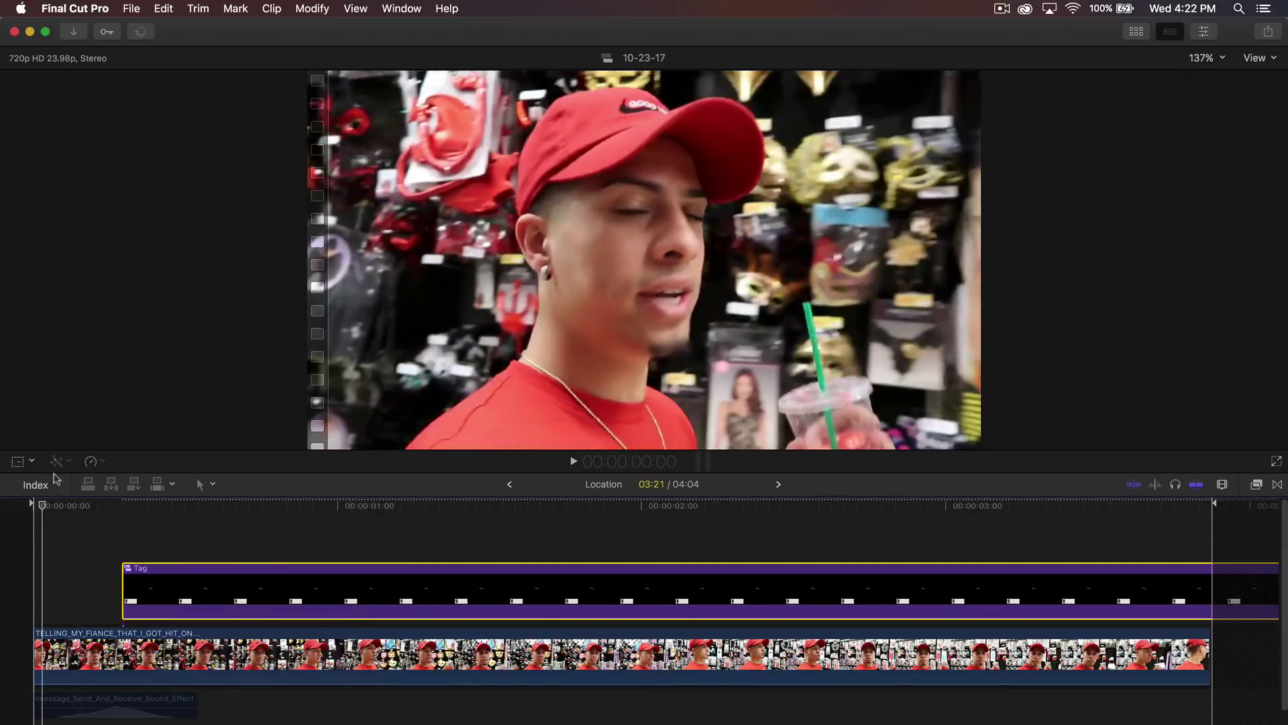
{"action": "left_click", "coordinate": [275, 506]}
{"action": "left_click_drag", "start_coordinate": [508, 378], "coordinate": [562, 309]}
{"action": "key", "text": "super+z"}
{"action": "key", "text": "super+z"}
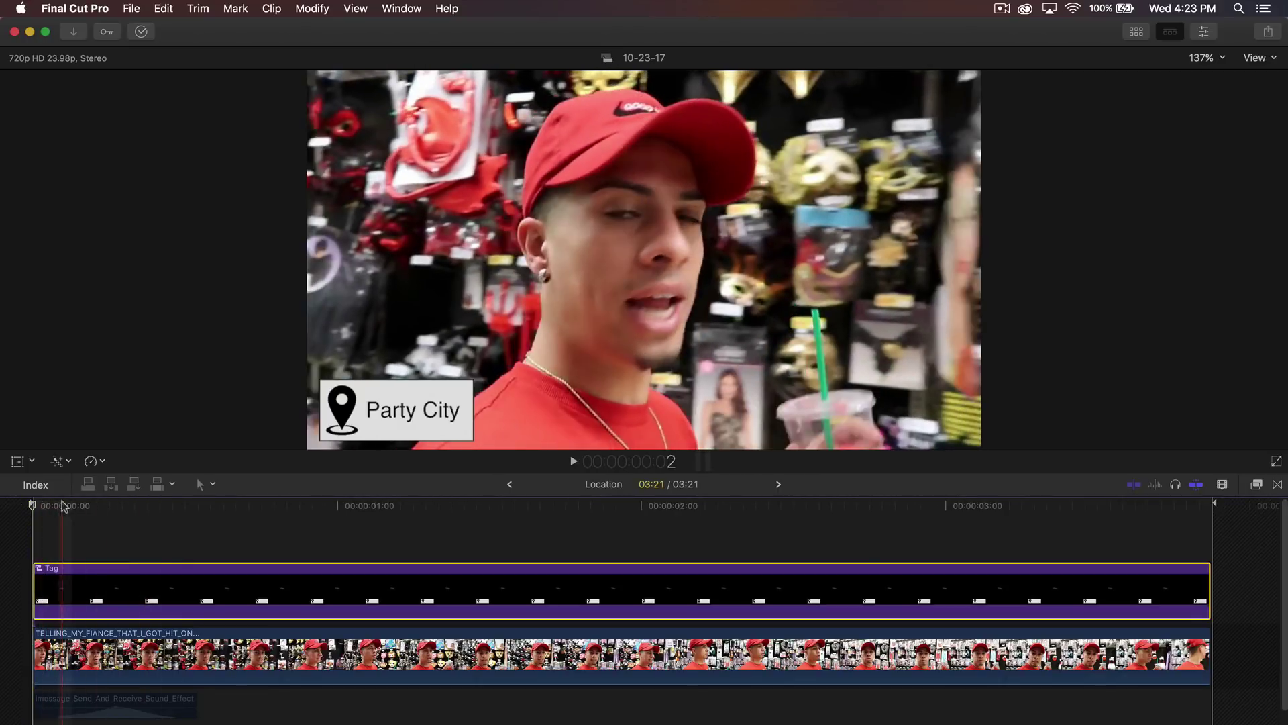
At the start of the timeline, move the Tag compound clip straight down with Transform until the tag sits just below the video frame
{"action": "left_click", "coordinate": [17, 463]}
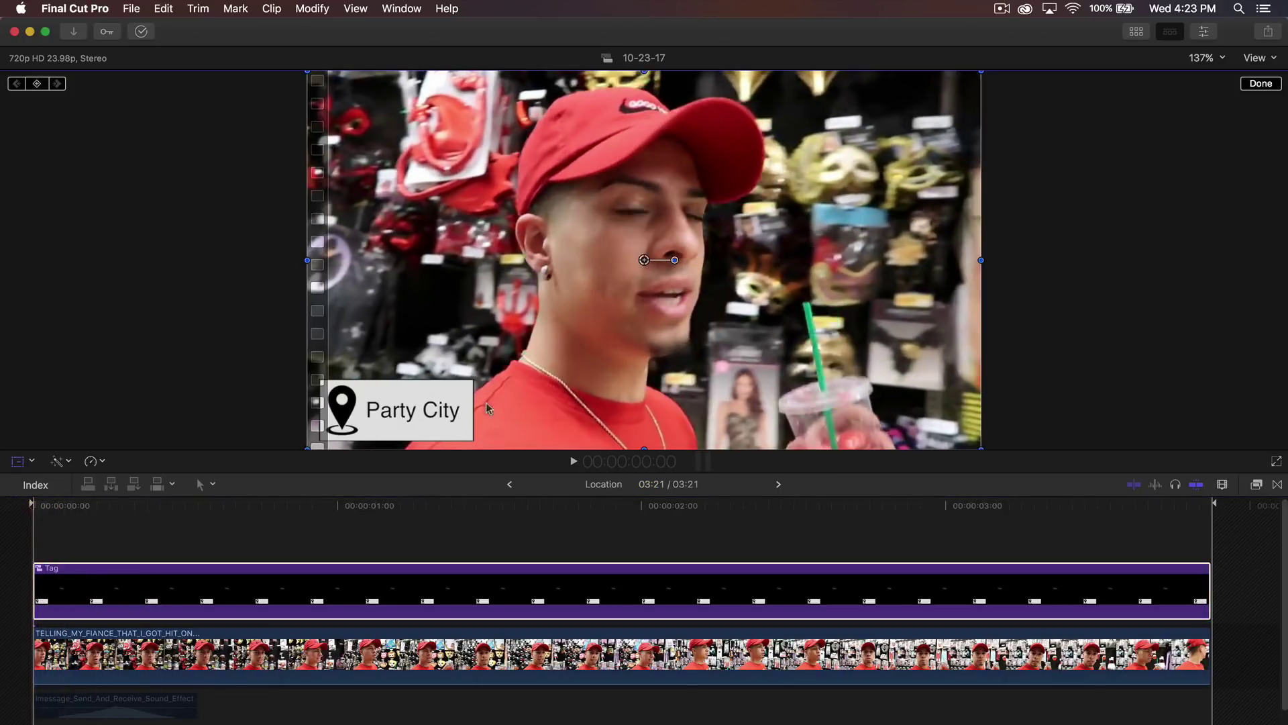
{"action": "key", "text": "super+minus"}
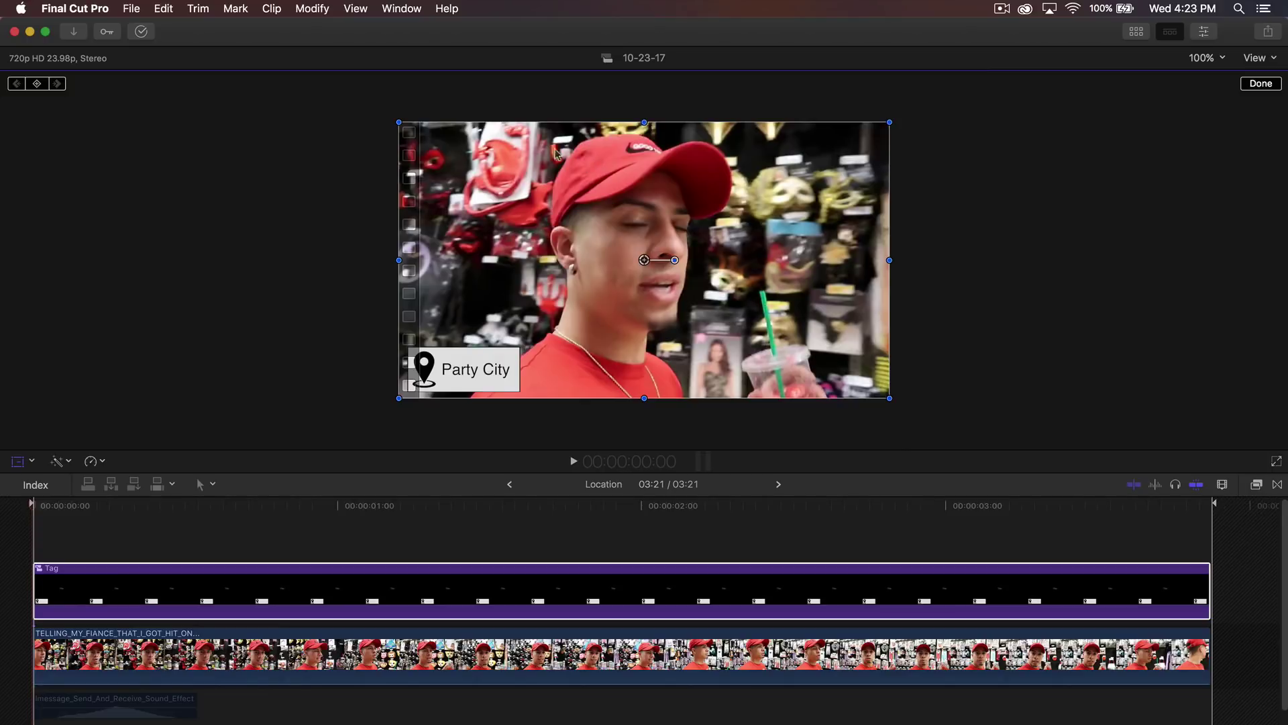
{"action": "left_click_drag", "start_coordinate": [513, 235], "coordinate": [514, 293]}
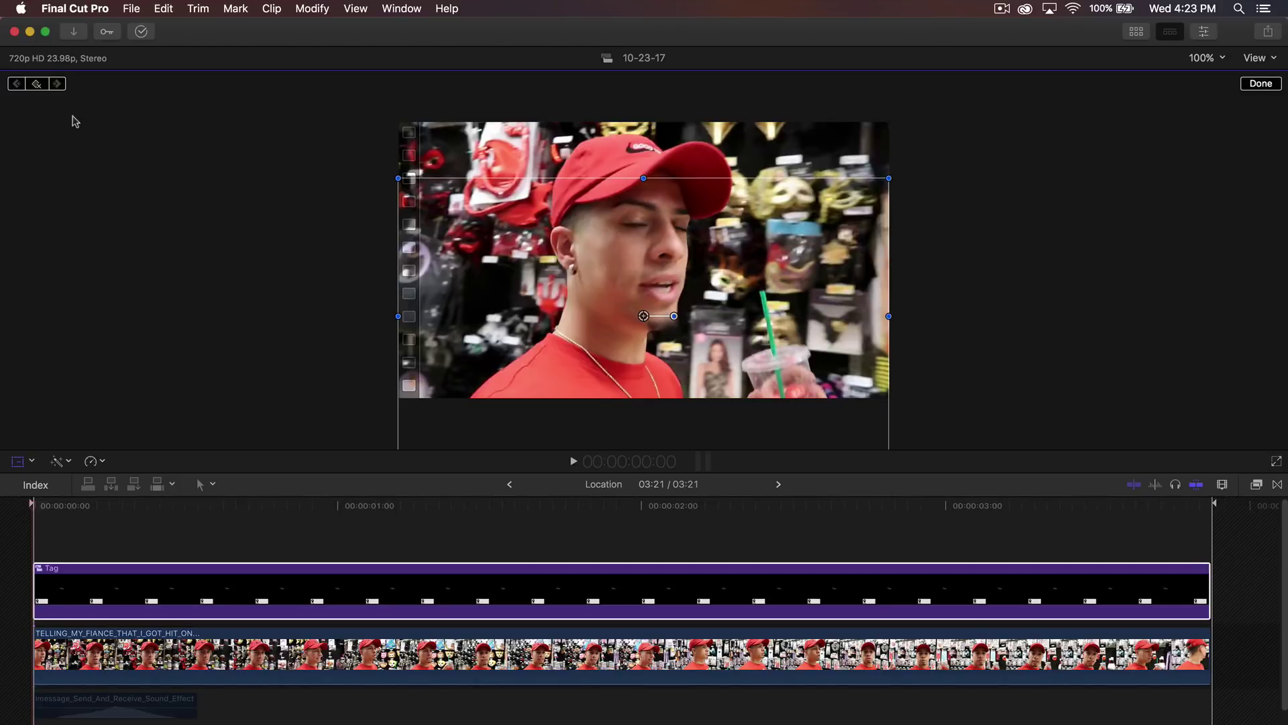
Six frames in, keyframe the Tag clip moved straight up until the tag sits inside the frame's lower-left corner, and close Transform
{"action": "key", "text": "Right"}
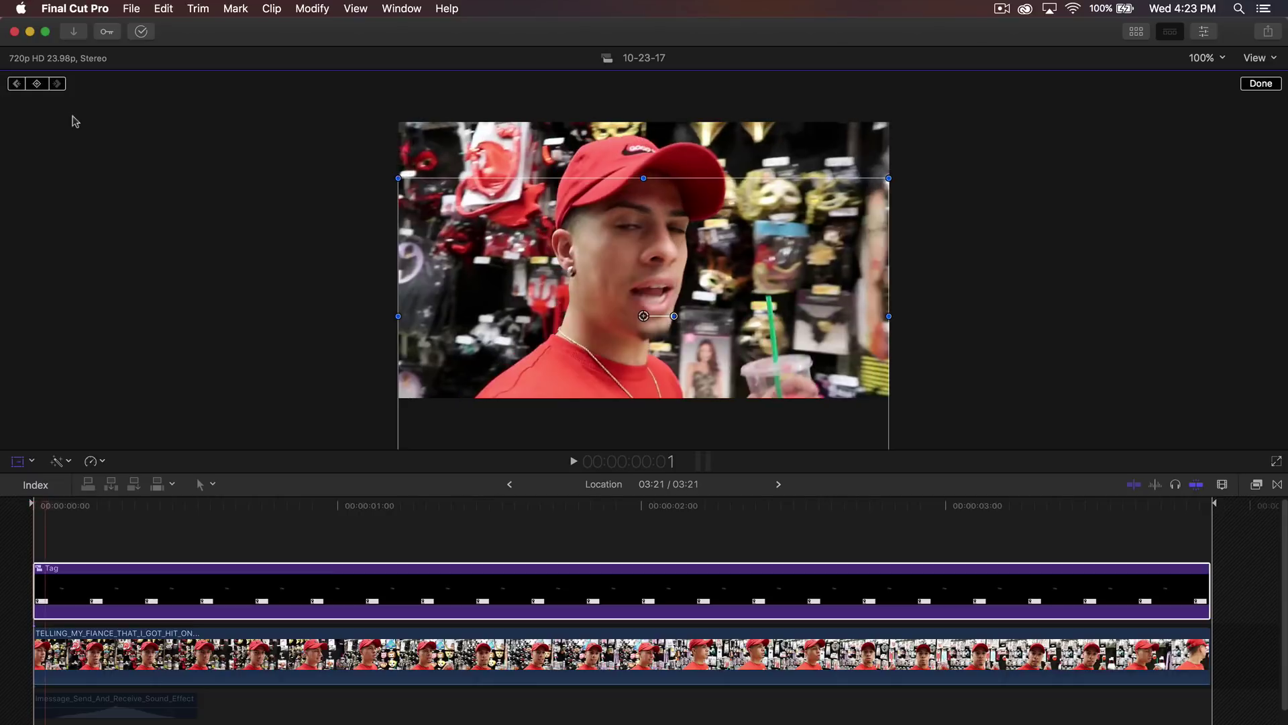
{"action": "key", "text": "Right"}
{"action": "key", "text": "Right"}
{"action": "key", "text": "Right"}
{"action": "key", "text": "Right"}
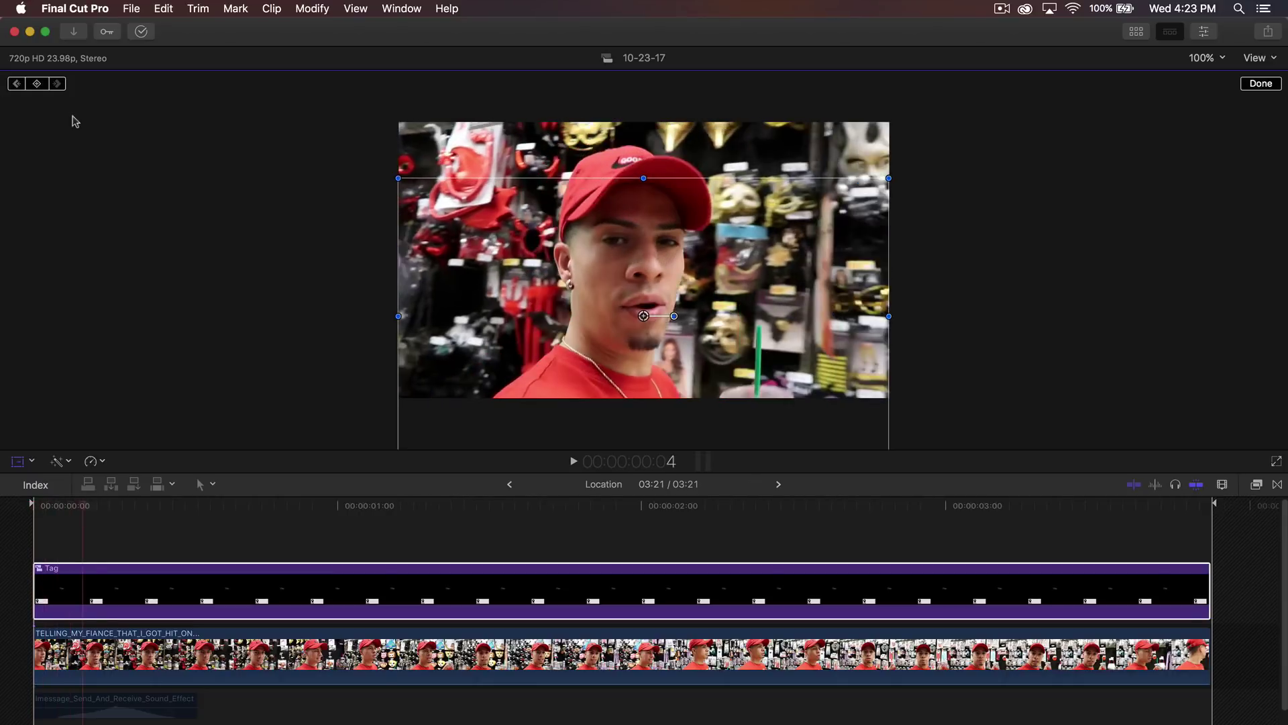
{"action": "key", "text": "Right"}
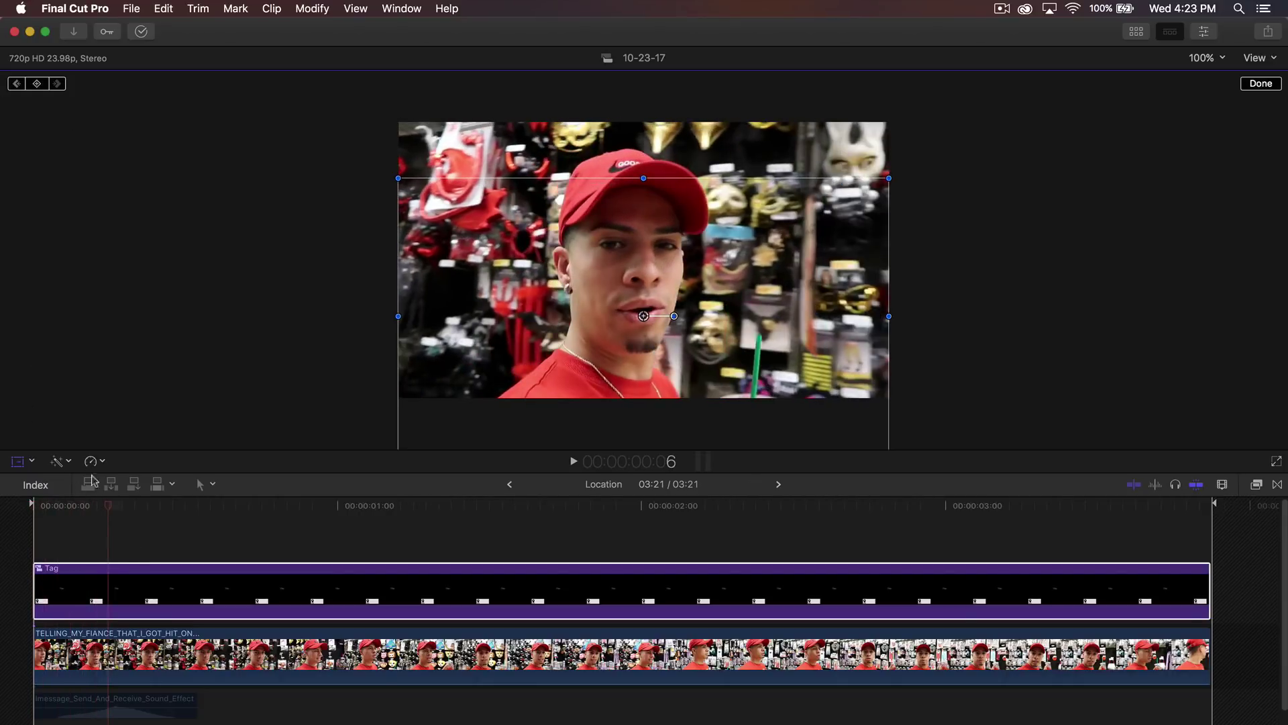
{"action": "left_click", "coordinate": [41, 84]}
{"action": "left_click_drag", "start_coordinate": [517, 380], "coordinate": [515, 324]}
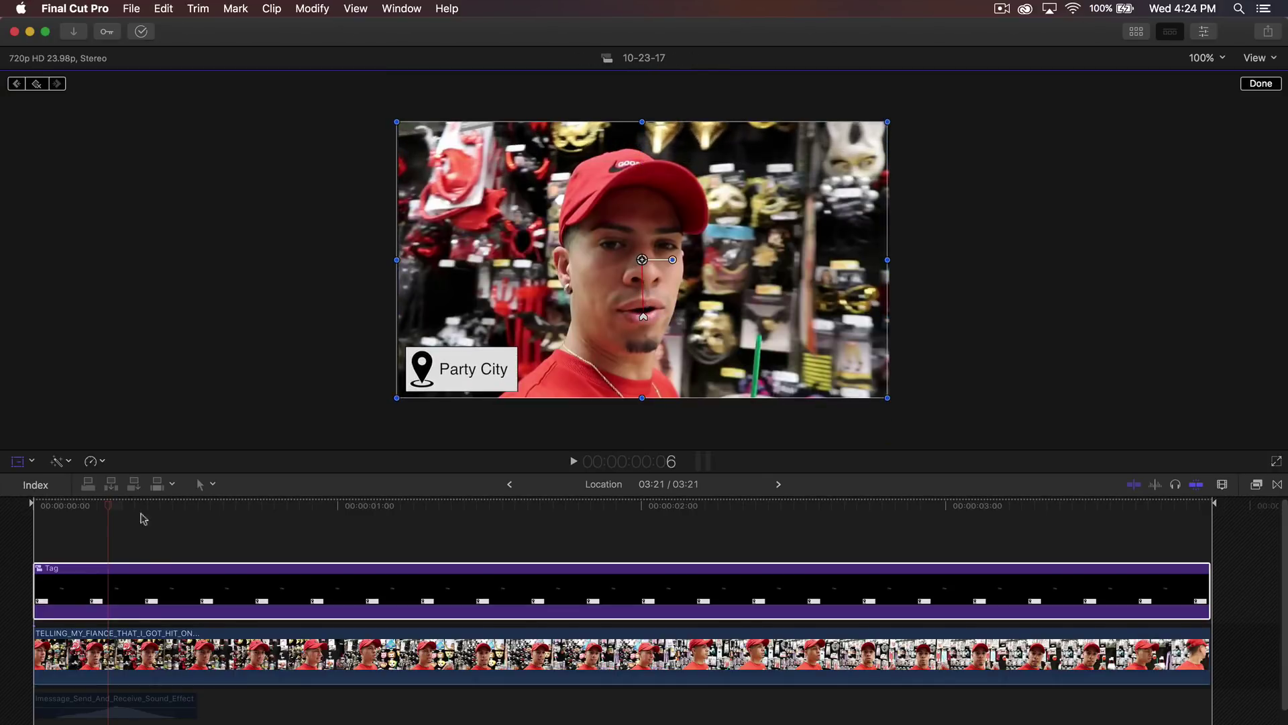
{"action": "left_click_drag", "start_coordinate": [110, 505], "coordinate": [38, 504]}
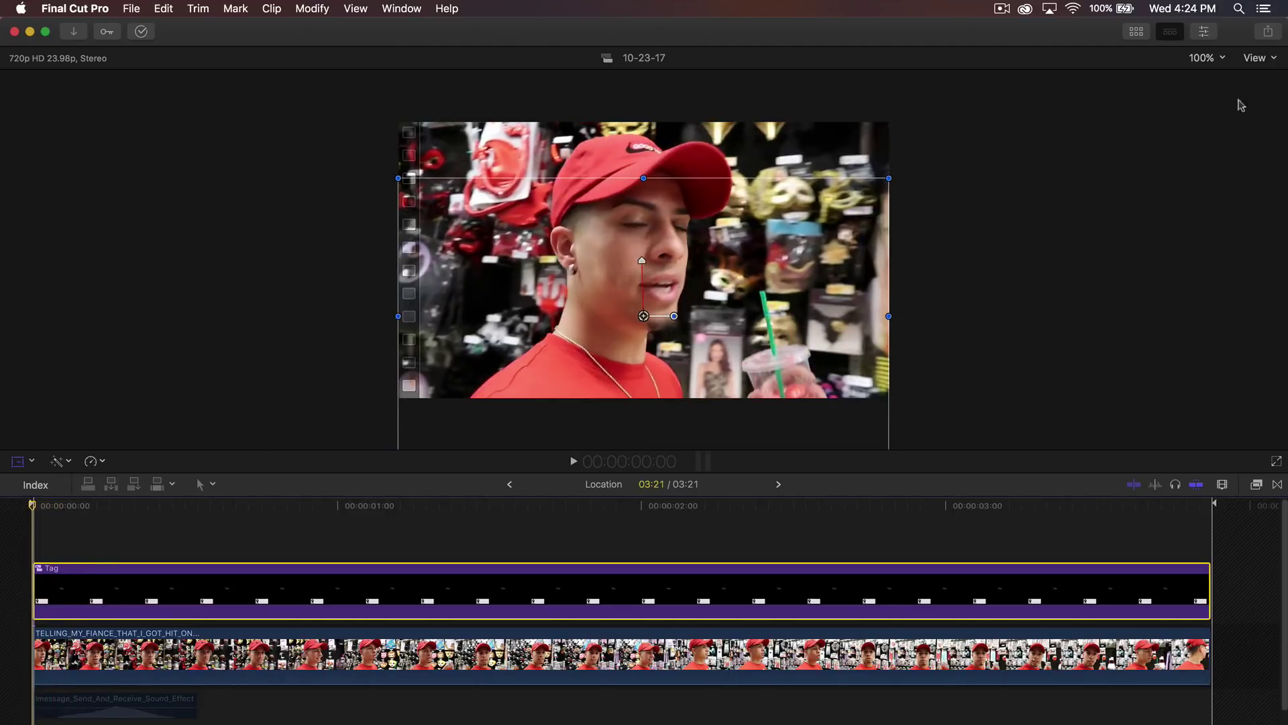
{"action": "left_click", "coordinate": [1139, 175]}
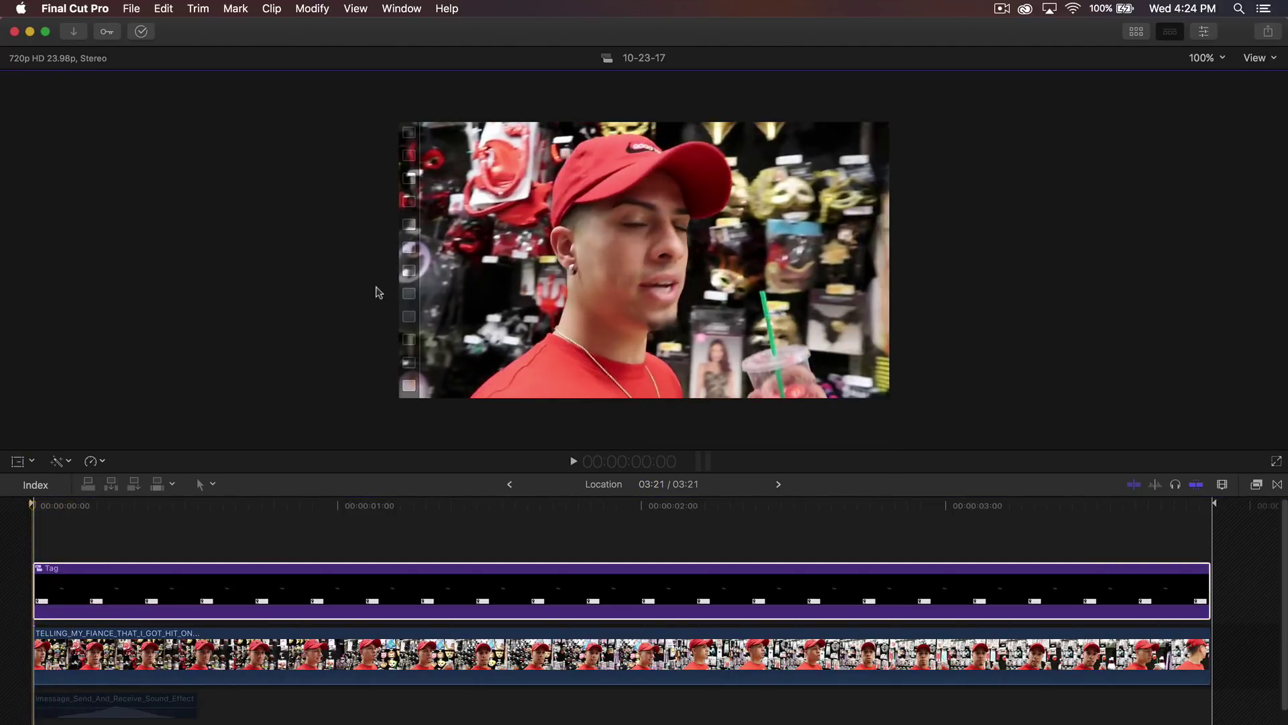
Play and scrub the first second of the timeline to review the tag's slide-in
{"action": "key", "text": "super+2"}
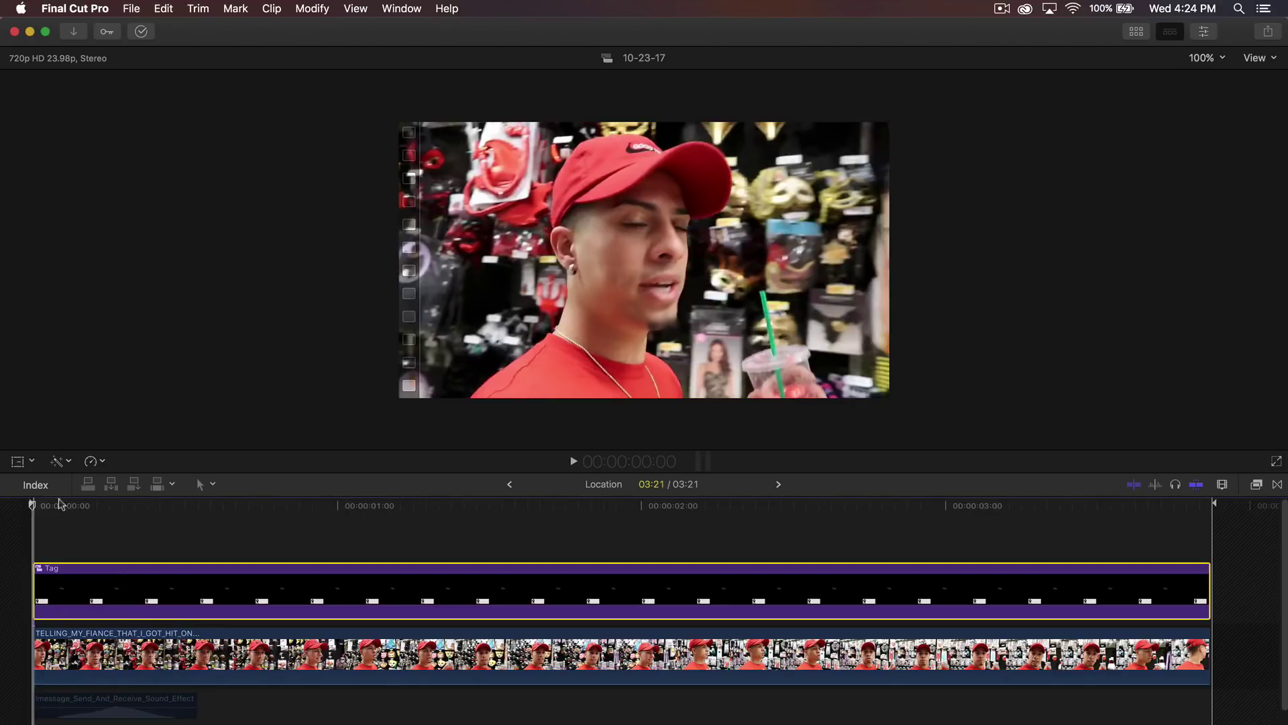
{"action": "key", "text": "space"}
{"action": "key", "text": "space"}
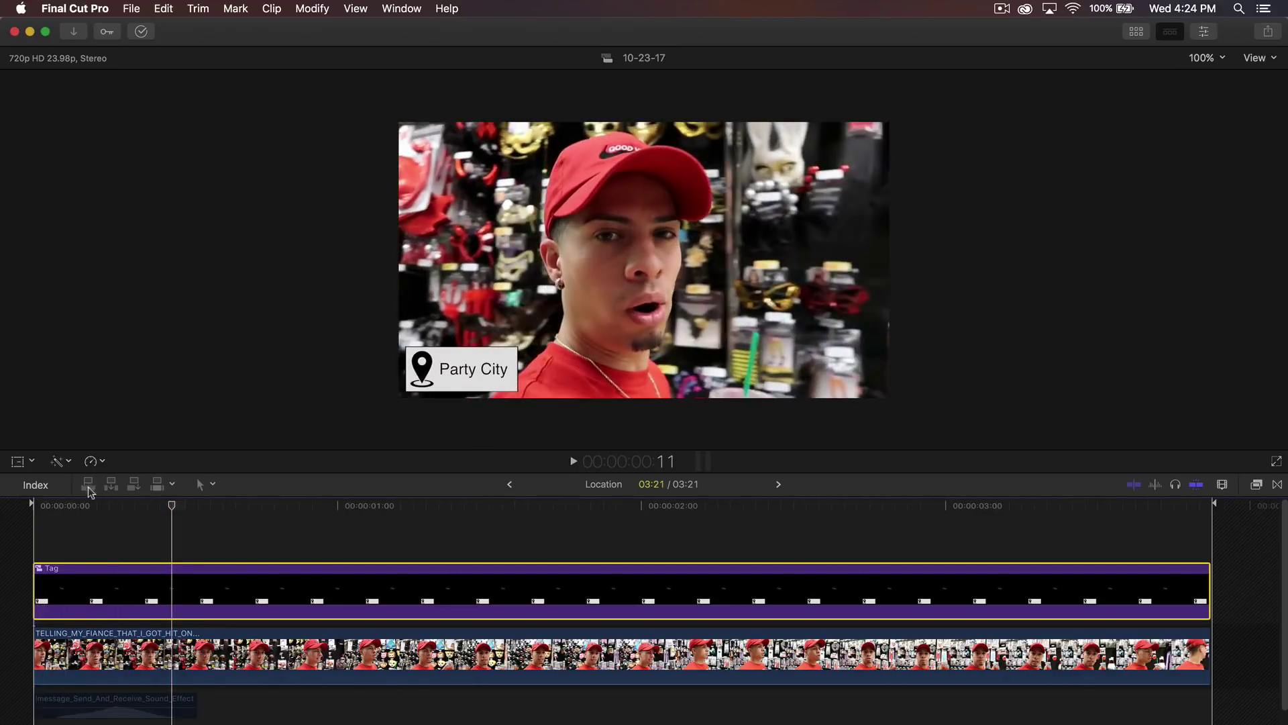
{"action": "left_click", "coordinate": [46, 510]}
{"action": "key", "text": "space"}
{"action": "key", "text": "space"}
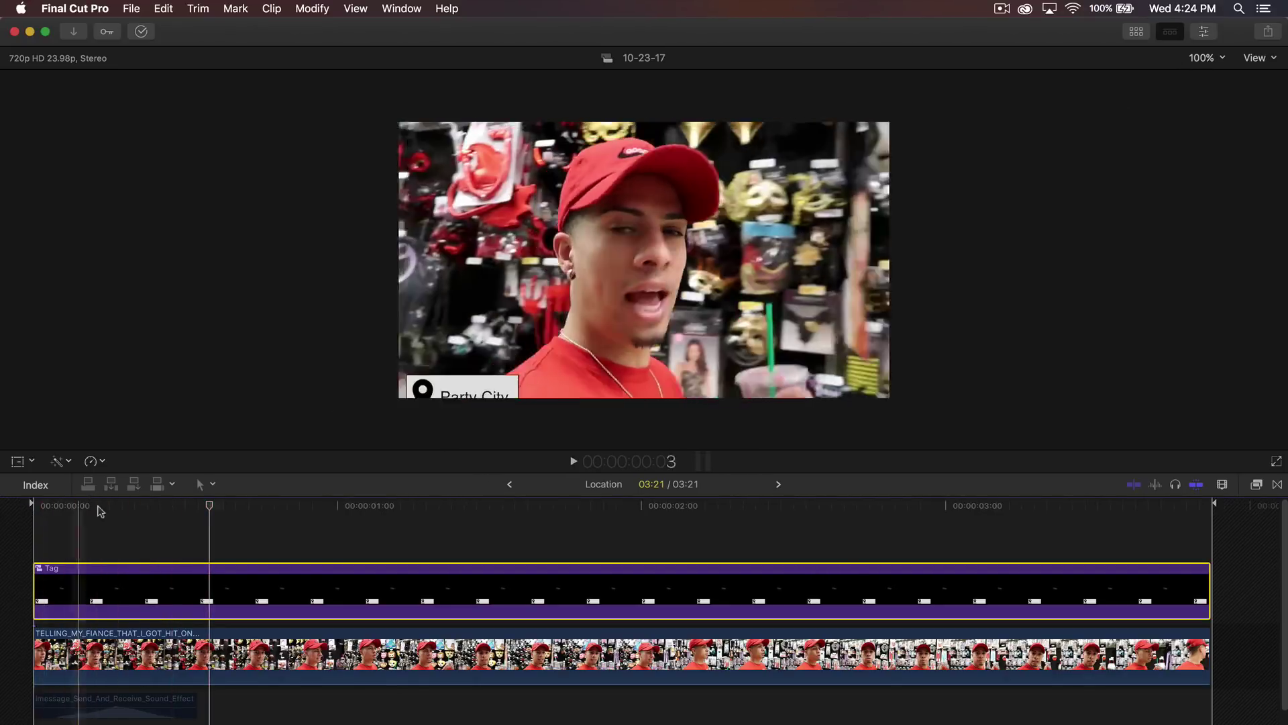
{"action": "mouse_move", "coordinate": [34, 510]}
{"action": "left_mouse_down"}
{"action": "mouse_move", "coordinate": [721, 538]}
{"action": "mouse_move", "coordinate": [965, 532]}
{"action": "mouse_move", "coordinate": [656, 540]}
{"action": "mouse_move", "coordinate": [163, 525]}
{"action": "mouse_move", "coordinate": [335, 507]}
{"action": "mouse_move", "coordinate": [14, 516]}
{"action": "left_mouse_up"}
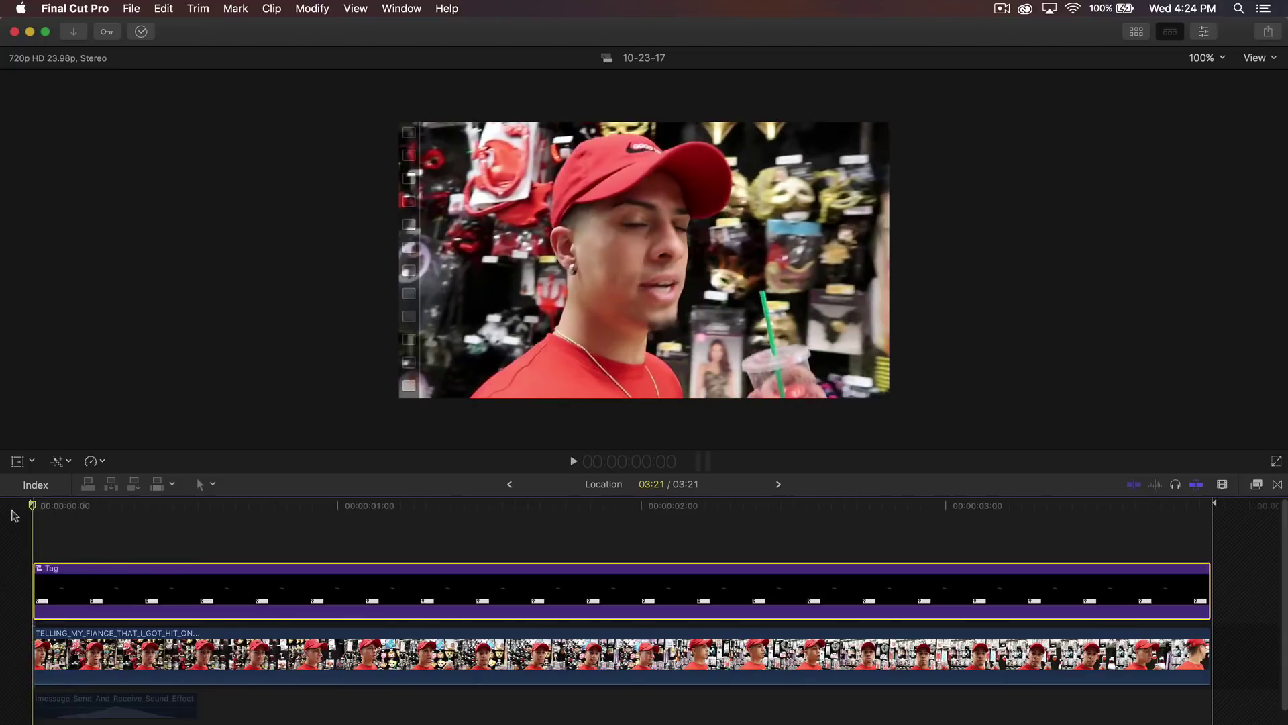
{"action": "key", "text": "space"}
{"action": "left_click", "coordinate": [58, 511]}
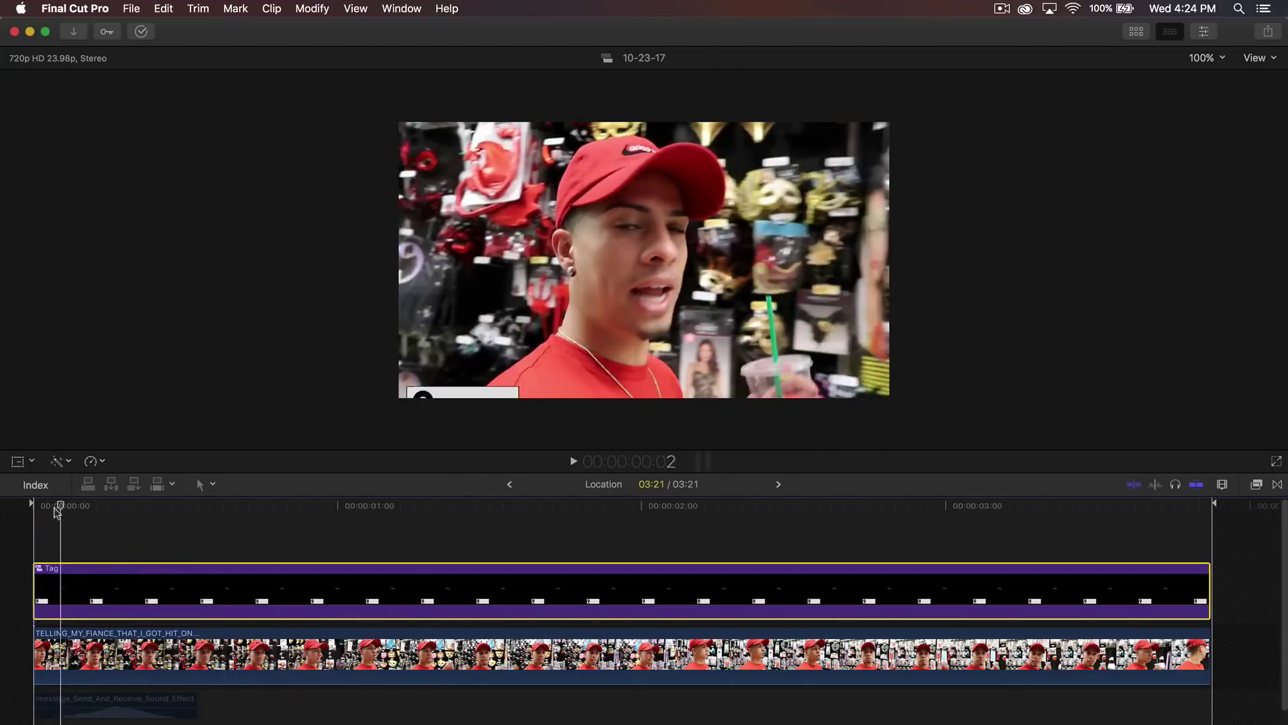
{"action": "key", "text": "space"}
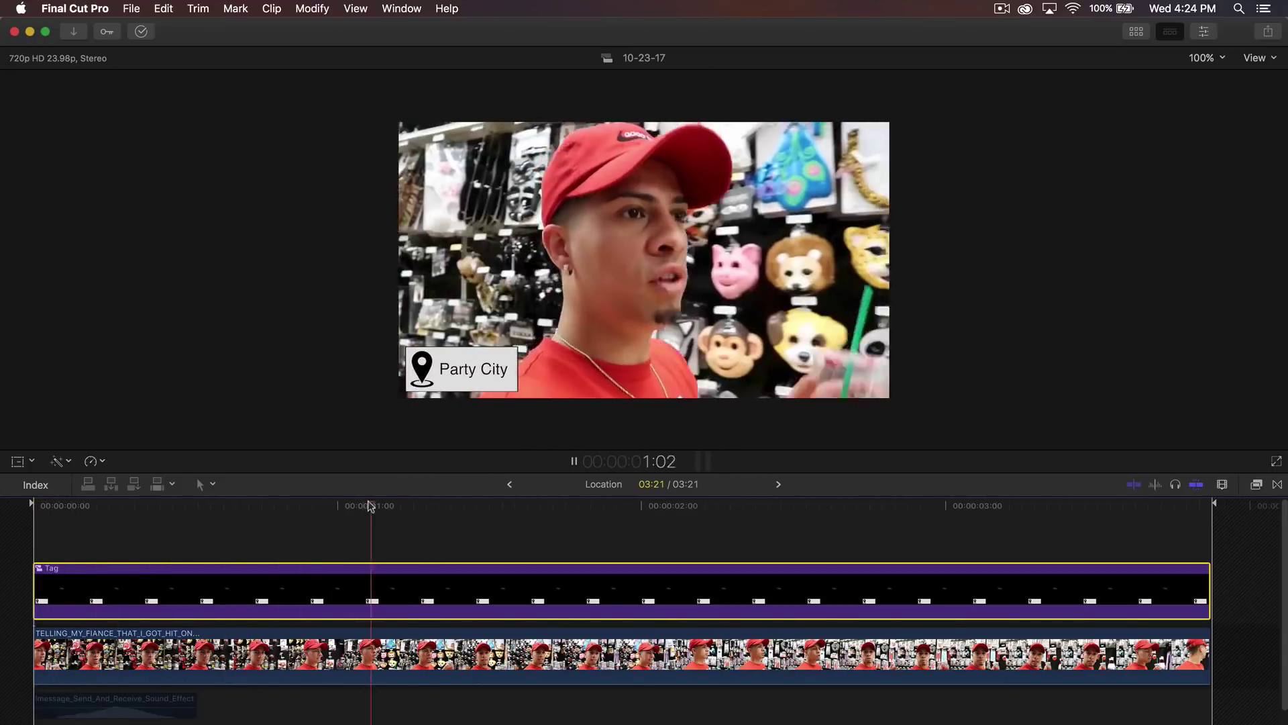
{"action": "key", "text": "space"}
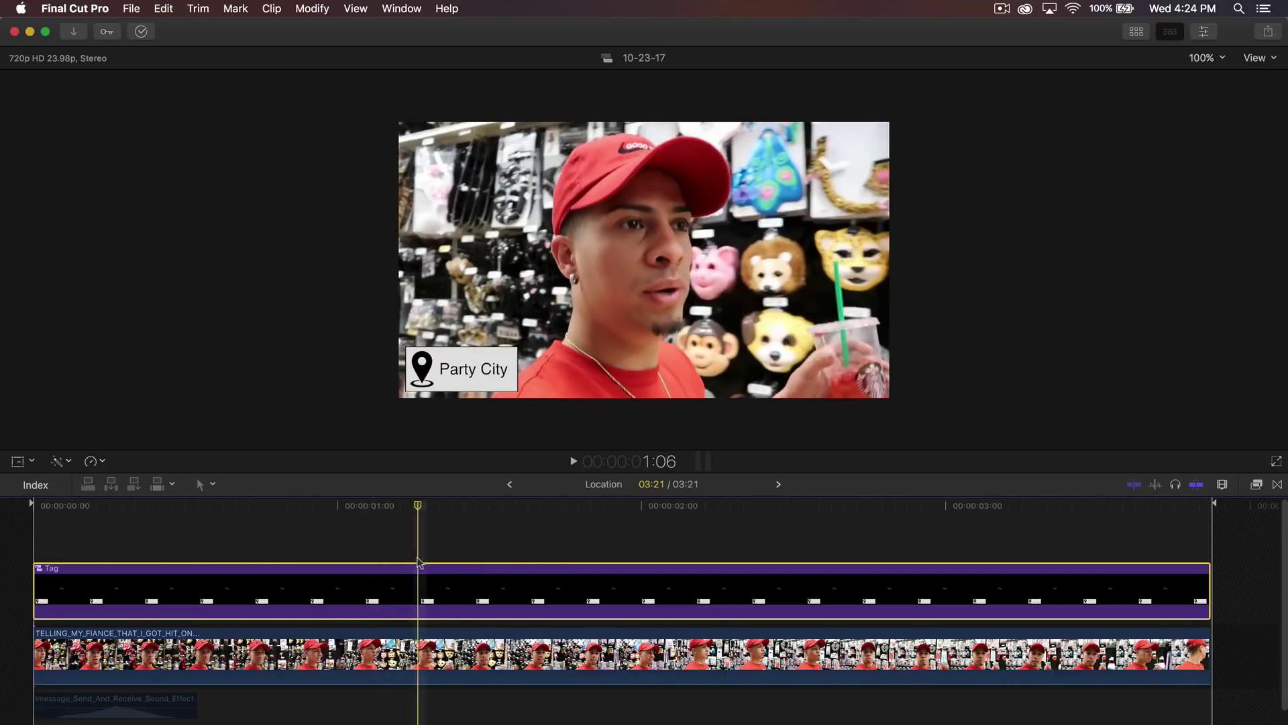
Split the Tag clip at about 00:00:01:06 with the Blade and play the timeline from the start
{"action": "key", "text": "b"}
{"action": "left_click", "coordinate": [423, 584]}
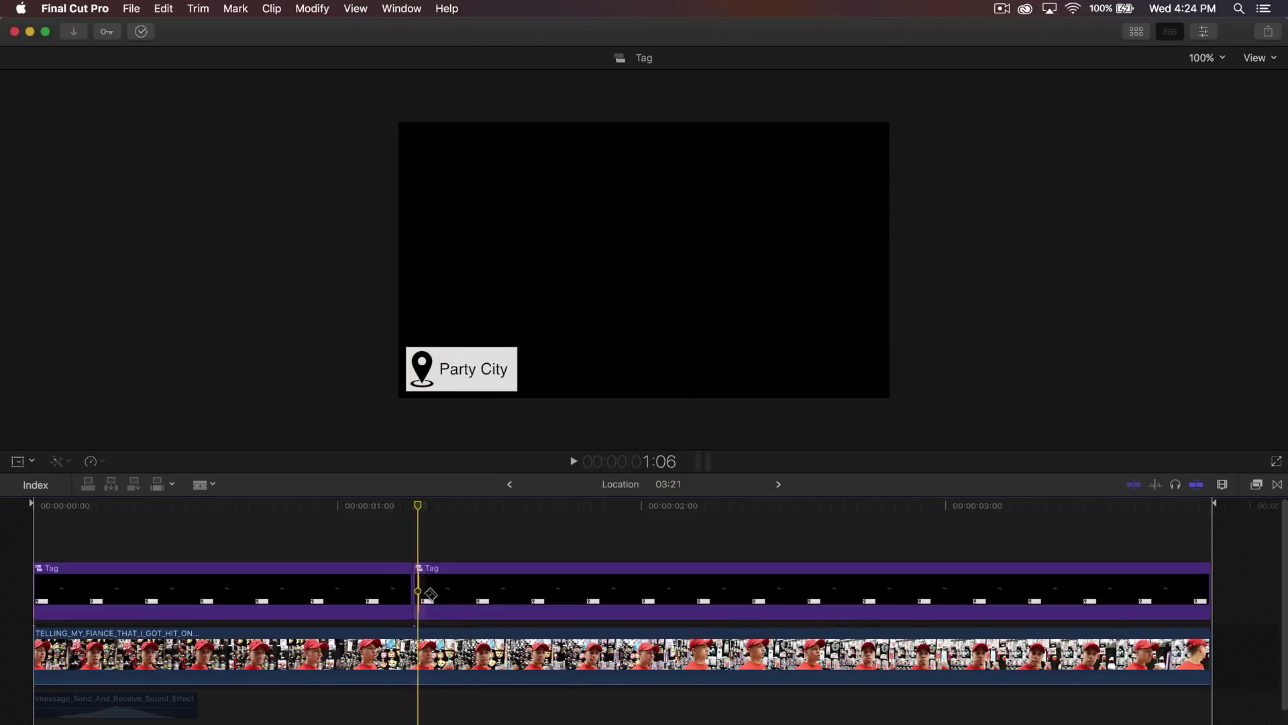
{"action": "key", "text": "super+z"}
{"action": "left_click", "coordinate": [415, 578]}
{"action": "key", "text": "a"}
{"action": "left_click", "coordinate": [15, 516]}
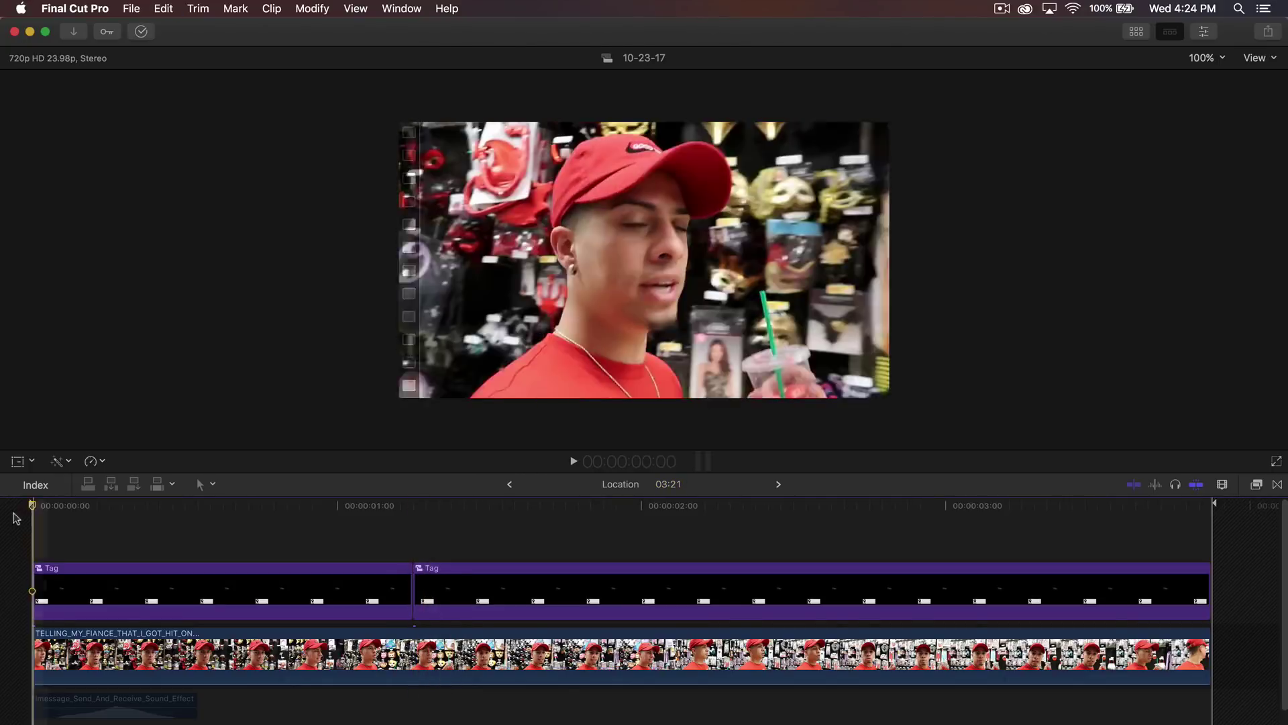
{"action": "key", "text": "space"}
Clear the Position keyframes of the second Tag piece so that X and Y are 0 px at its start
{"action": "left_click", "coordinate": [451, 578]}
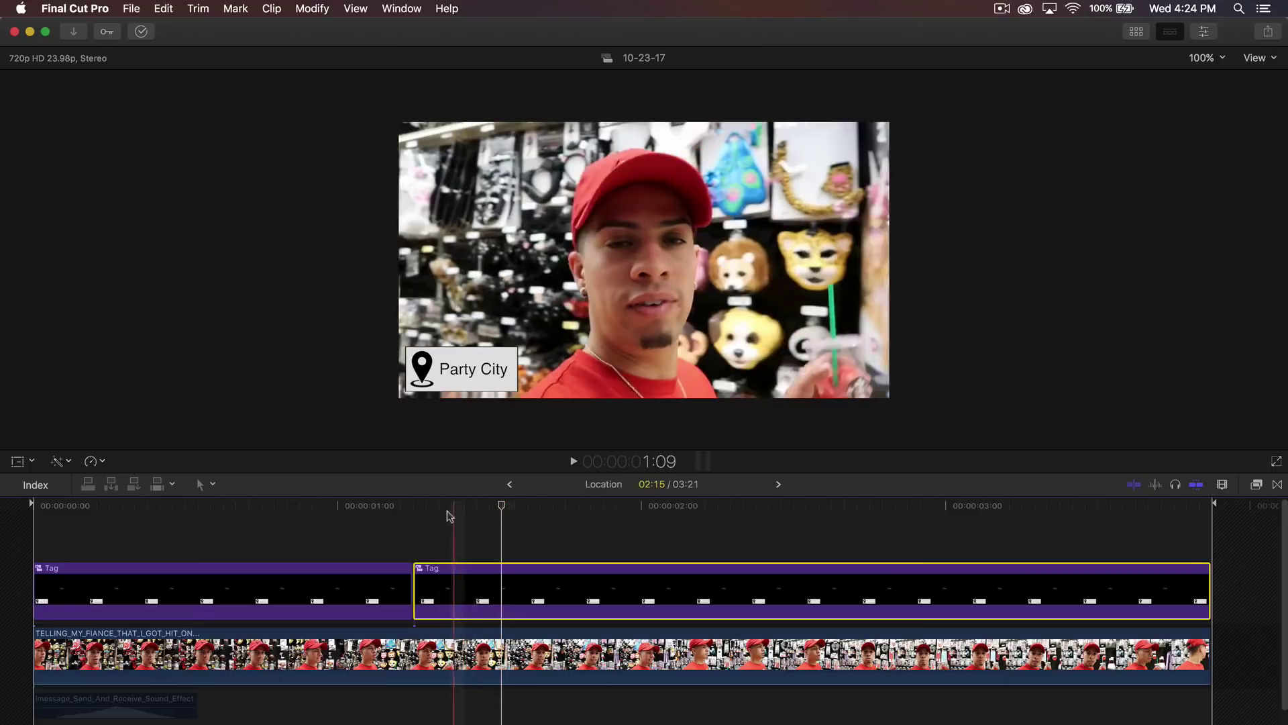
{"action": "left_click", "coordinate": [417, 506]}
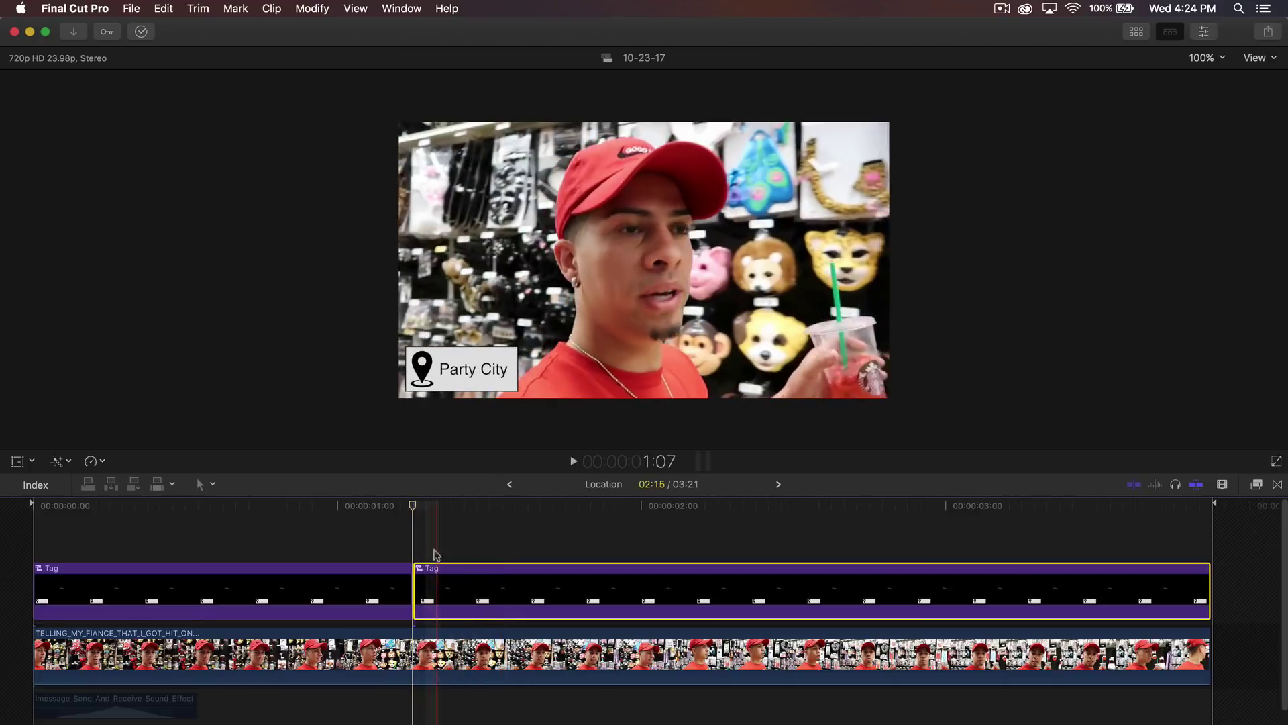
{"action": "left_click", "coordinate": [17, 461]}
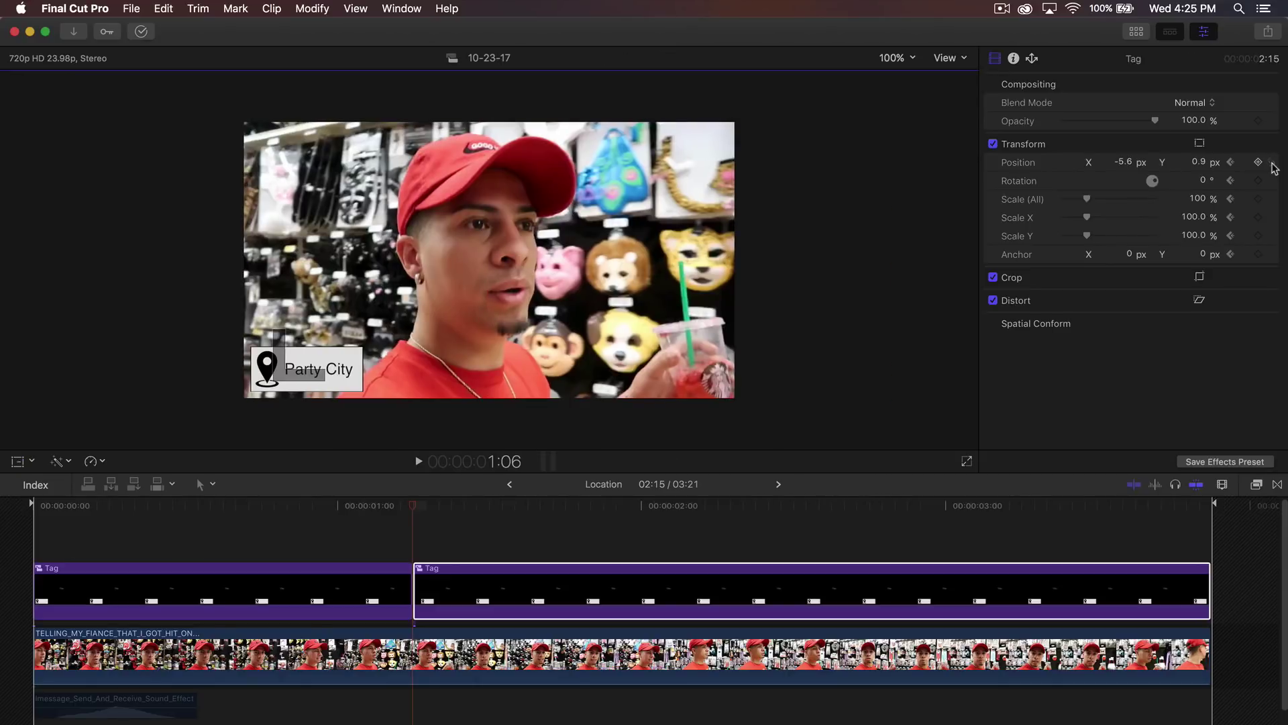
{"action": "left_click", "coordinate": [1274, 168]}
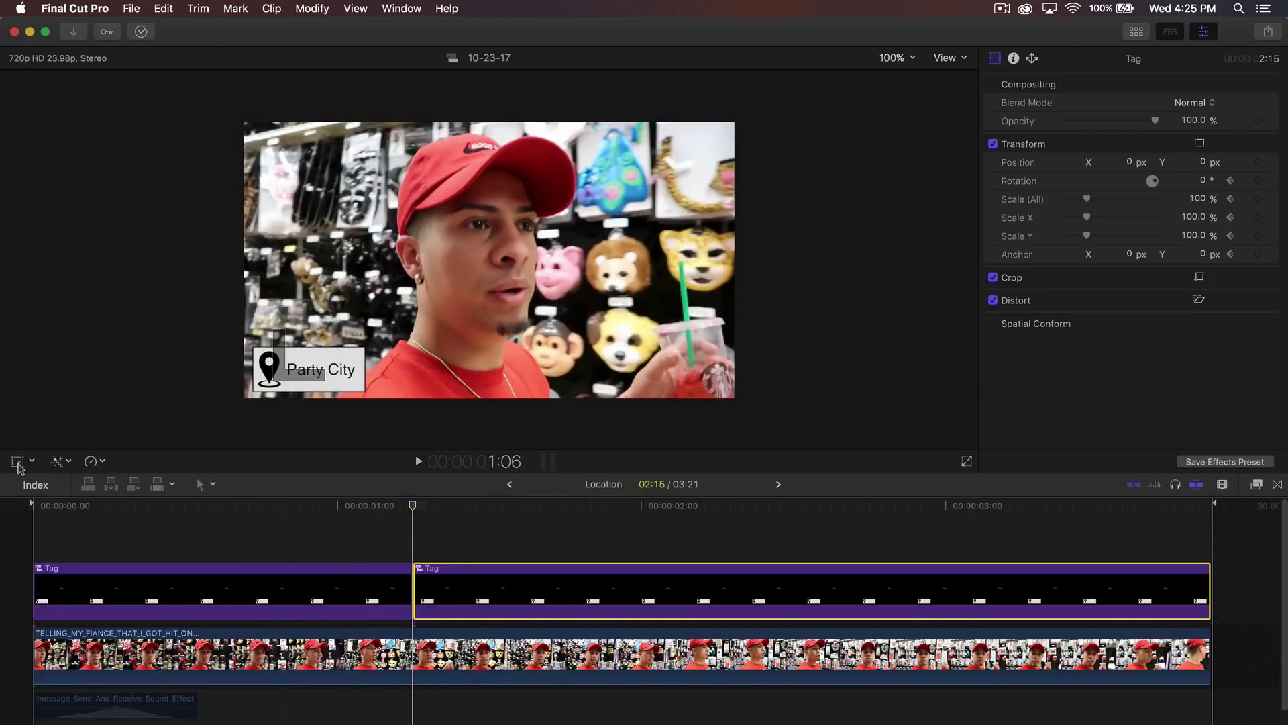
Add a Transform keyframe at the start of the second Tag piece, at 00:00:01:06
{"action": "left_click", "coordinate": [19, 462]}
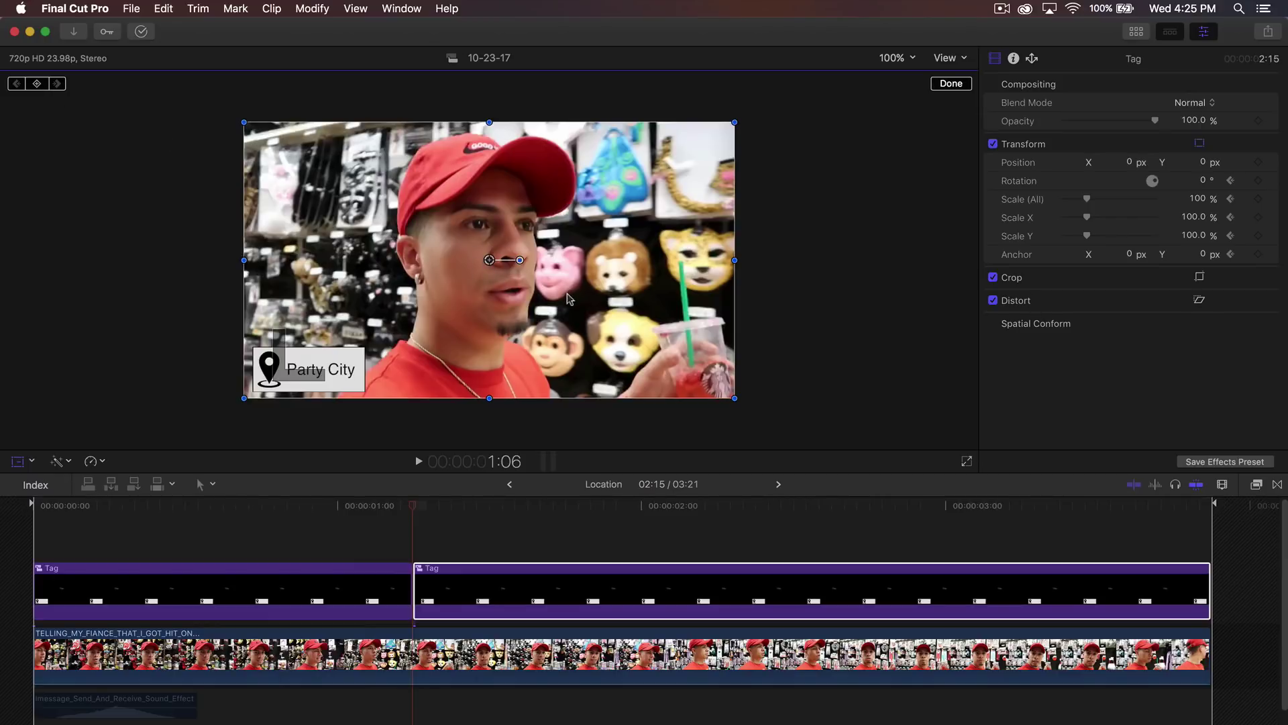
{"action": "key", "text": "shift+t"}
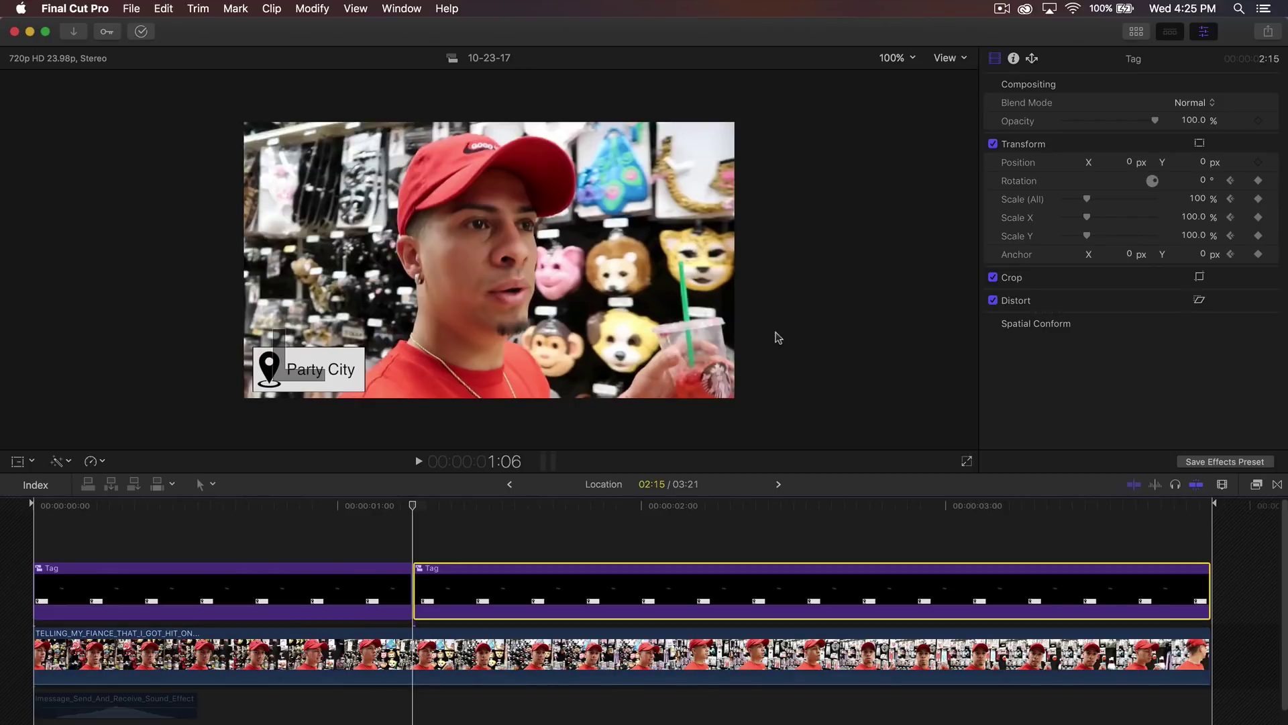
{"action": "key", "text": "shift+t"}
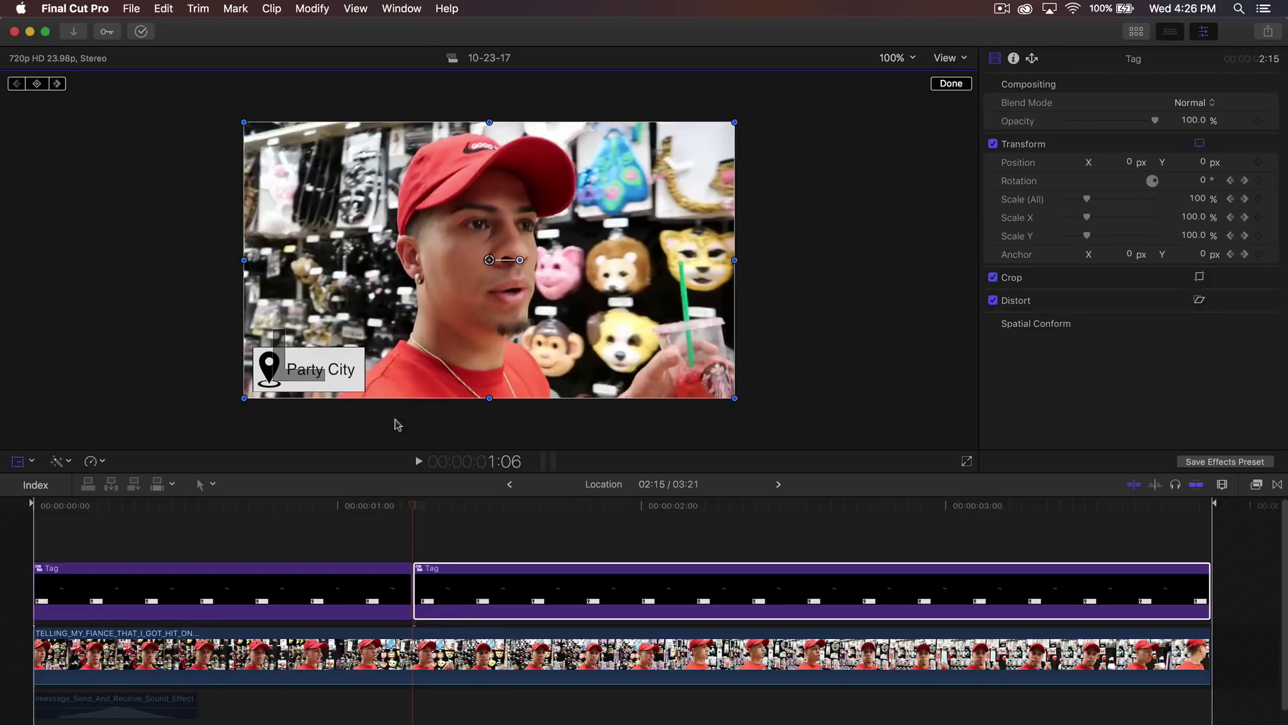
{"action": "left_click", "coordinate": [37, 85]}
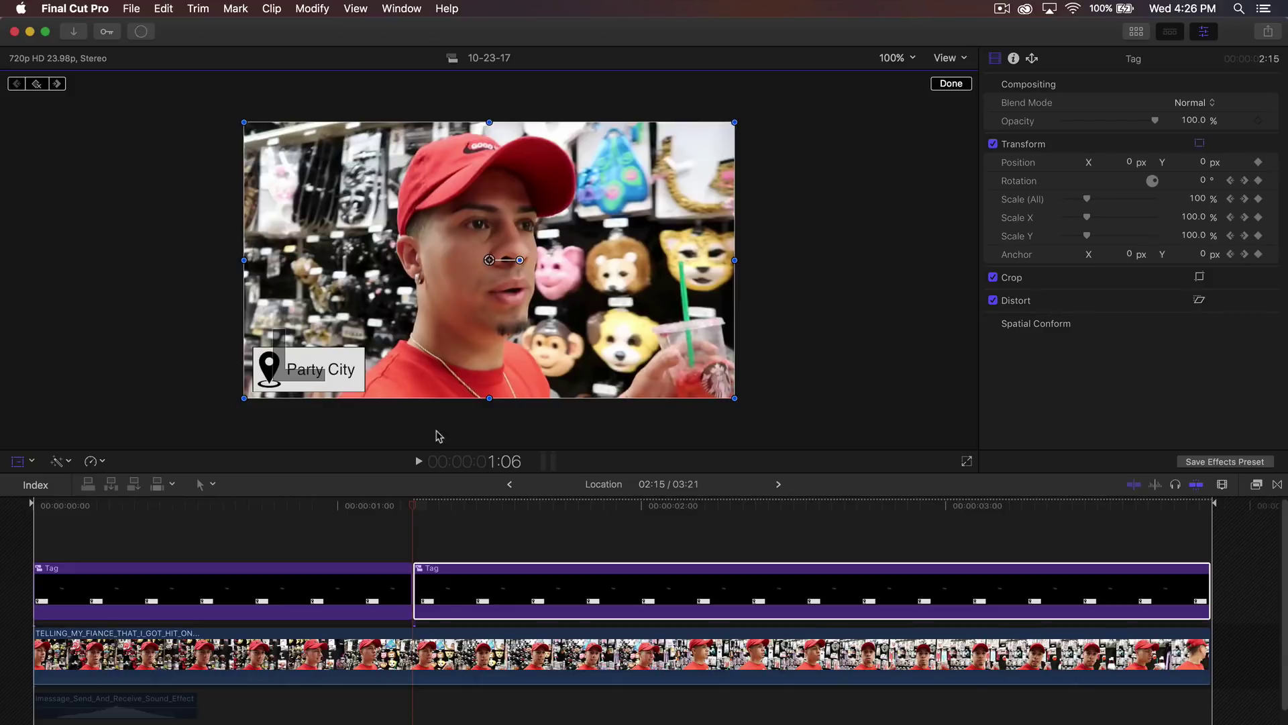
At 00:00:01:12, keyframe the second Tag piece moved below the frame to about Y -146 px, and close Transform and the inspector
{"action": "key", "text": "Right"}
{"action": "key", "text": "Right"}
{"action": "key", "text": "Right"}
{"action": "key", "text": "Right"}
{"action": "key", "text": "Right"}
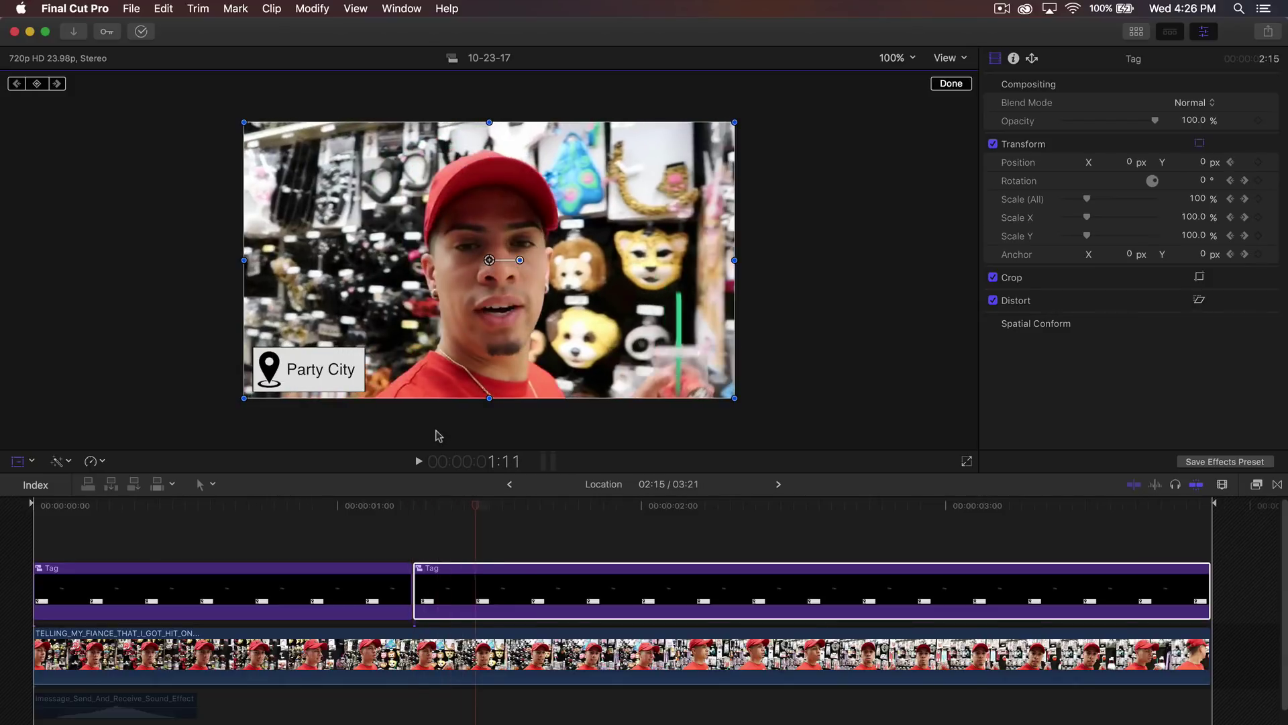
{"action": "key", "text": "Right"}
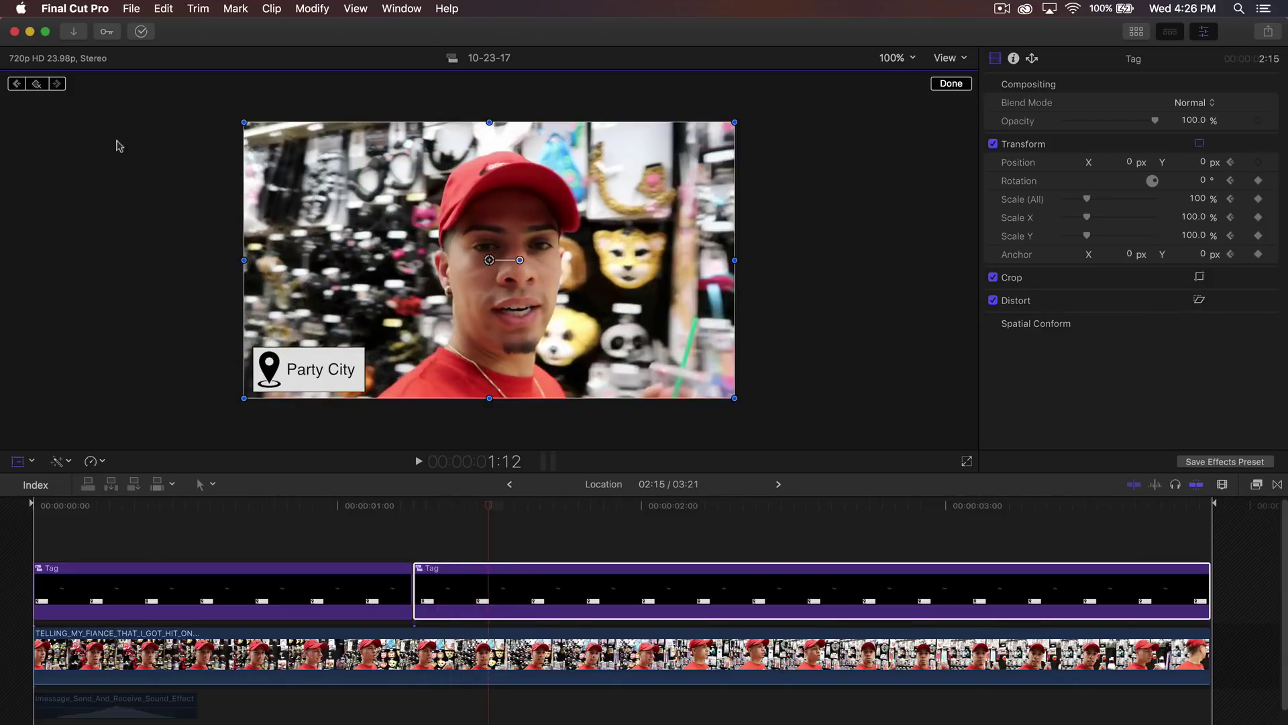
{"action": "left_click_drag", "start_coordinate": [332, 271], "coordinate": [330, 321]}
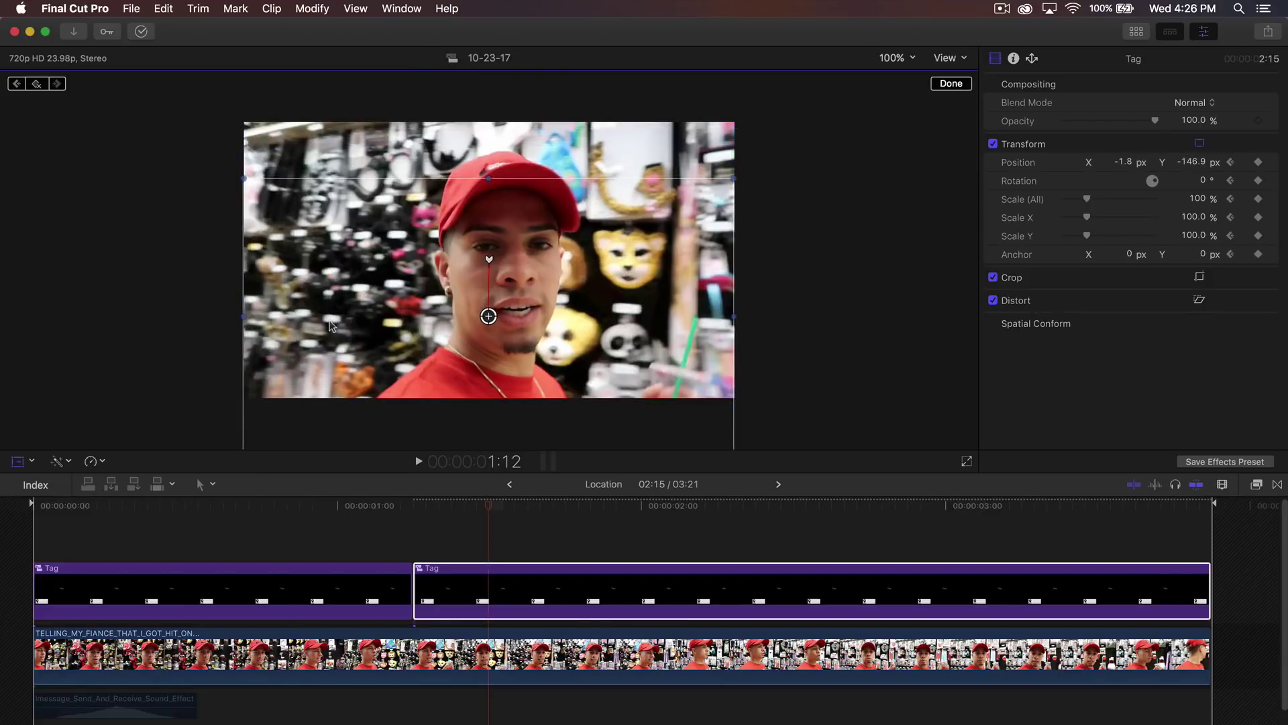
{"action": "left_click_drag", "start_coordinate": [516, 288], "coordinate": [517, 291]}
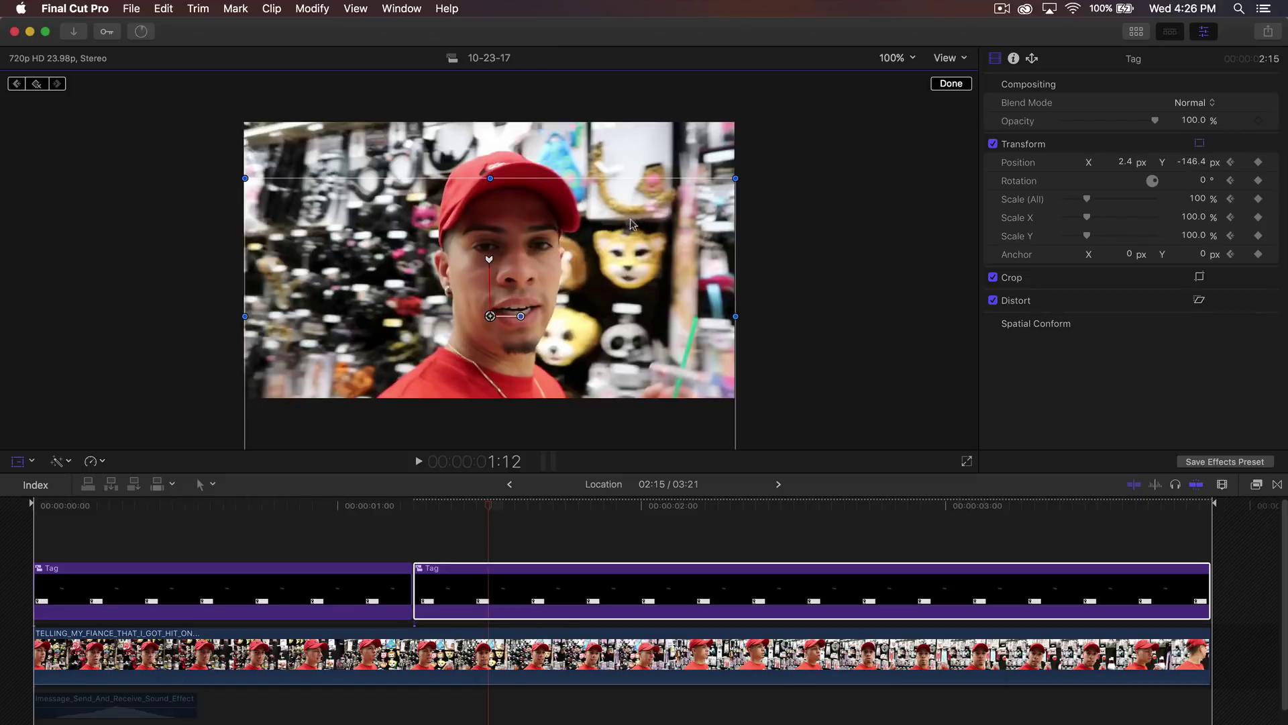
{"action": "left_click", "coordinate": [951, 83]}
{"action": "left_click", "coordinate": [1202, 32]}
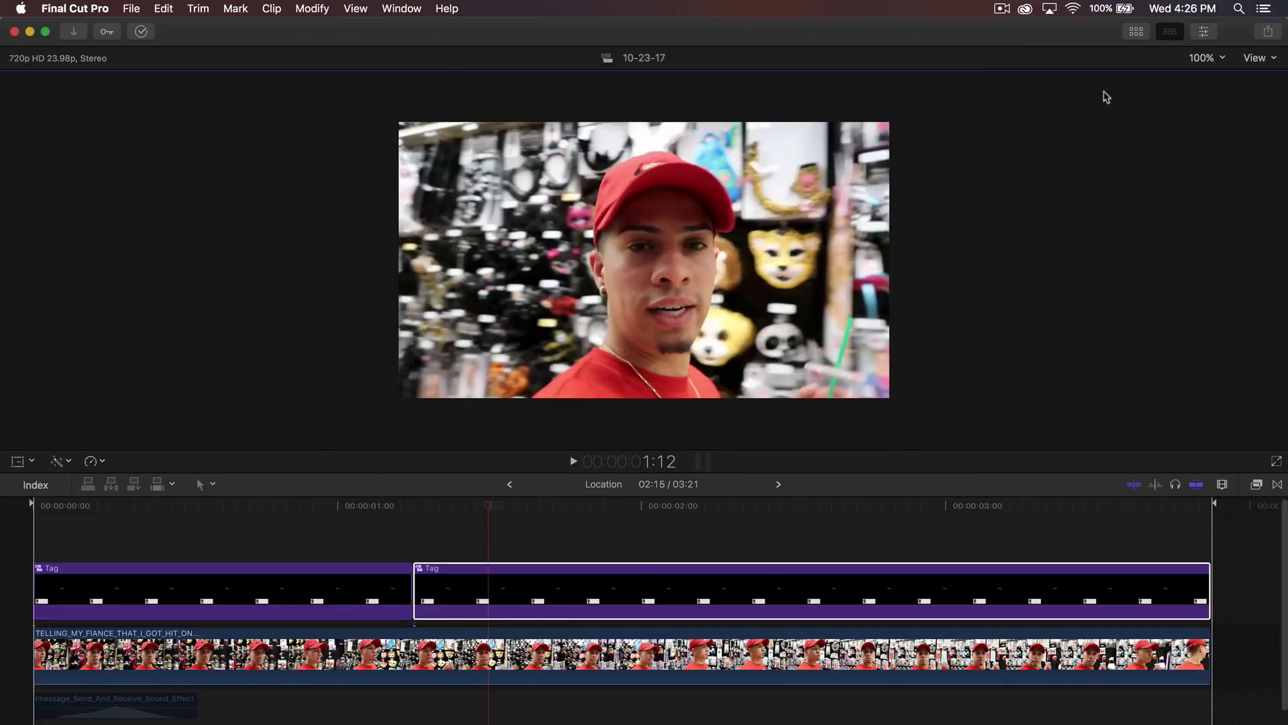
Fit the video to the viewer and scrub across the second Tag piece to review the tag's slide-out
{"action": "left_click", "coordinate": [457, 507]}
{"action": "left_click_drag", "start_coordinate": [456, 507], "coordinate": [495, 510]}
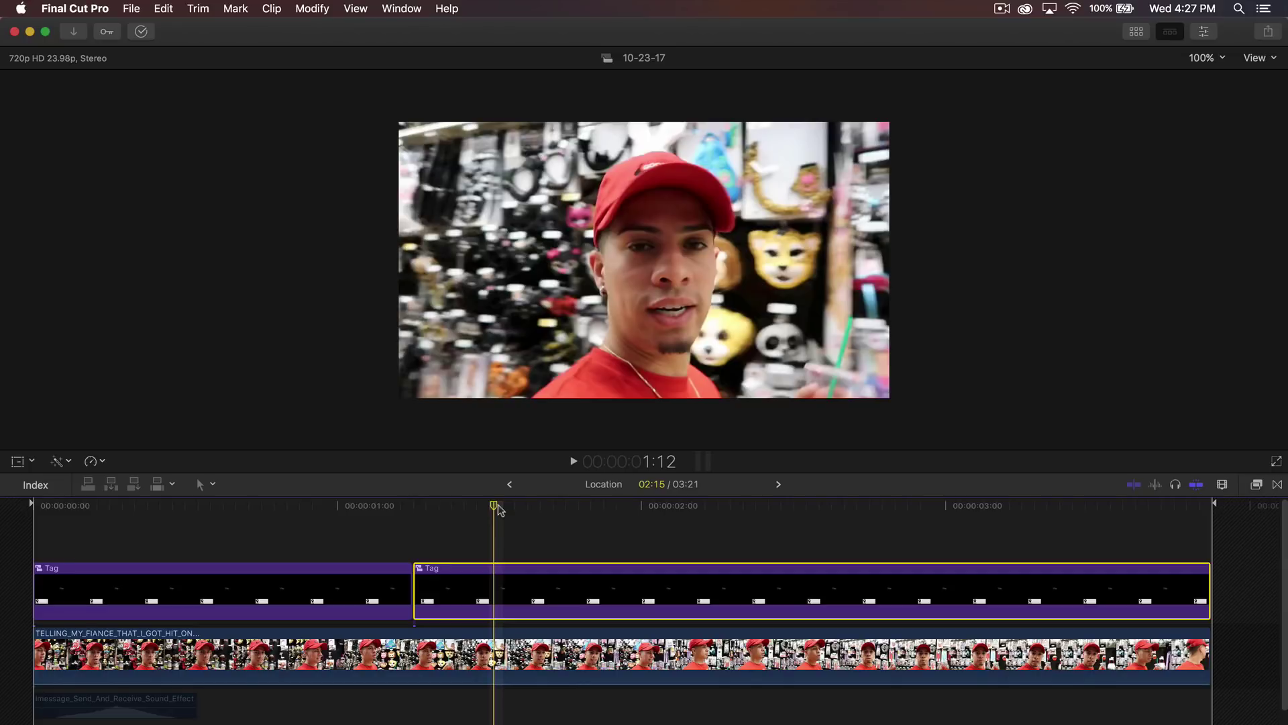
{"action": "left_click_drag", "start_coordinate": [498, 505], "coordinate": [545, 534]}
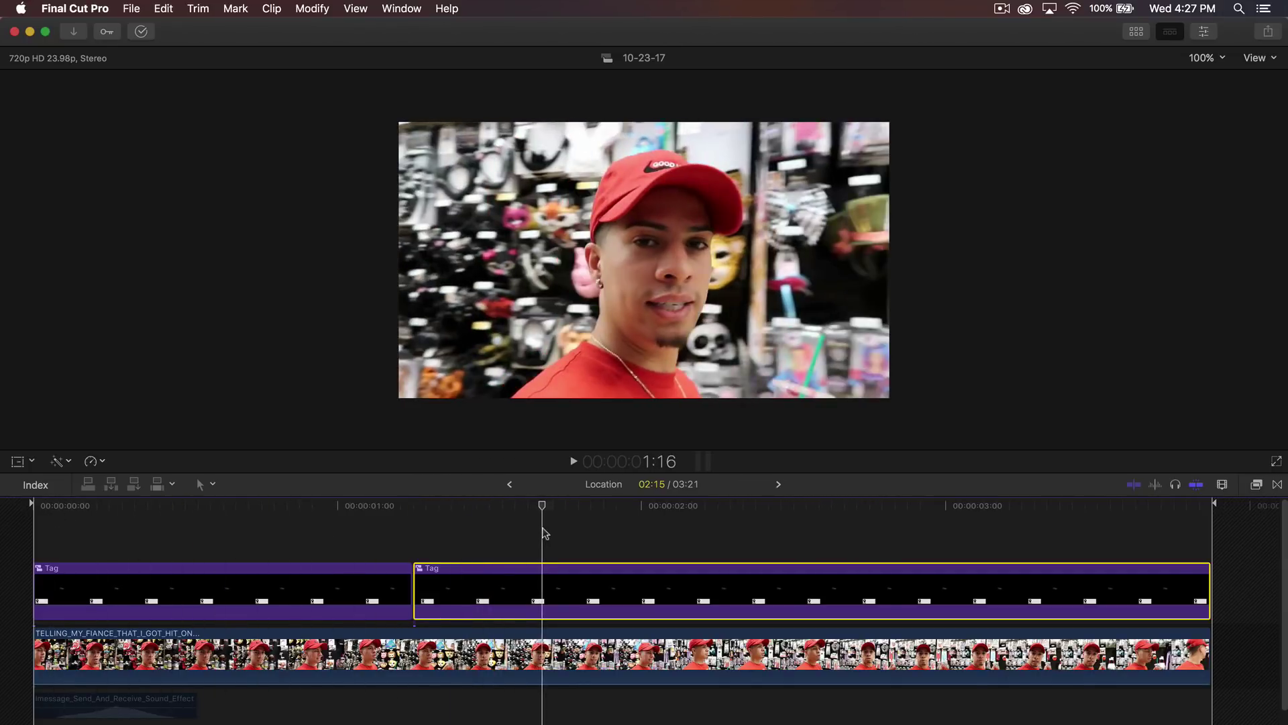
{"action": "left_click", "coordinate": [1204, 58]}
{"action": "left_click", "coordinate": [1204, 68]}
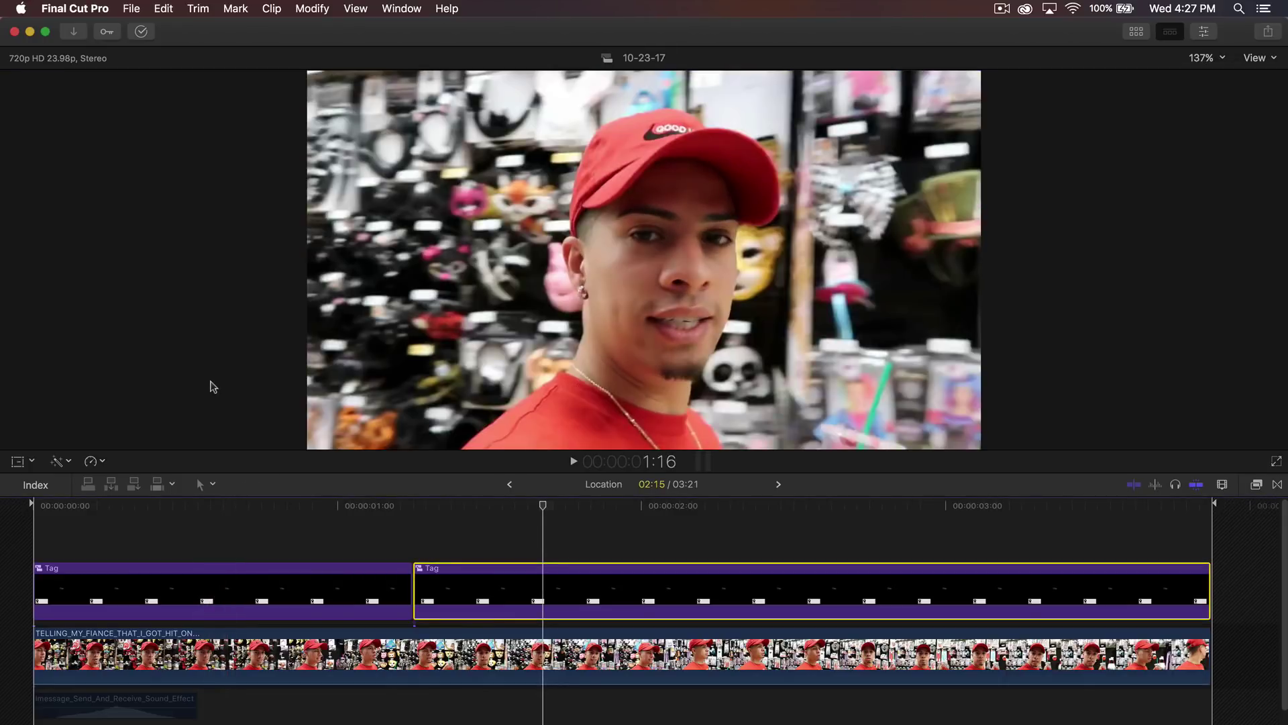
{"action": "left_click_drag", "start_coordinate": [380, 508], "coordinate": [661, 528]}
Select the message sound effect clip under the video and play the whole timeline from the start
{"action": "left_click", "coordinate": [400, 654]}
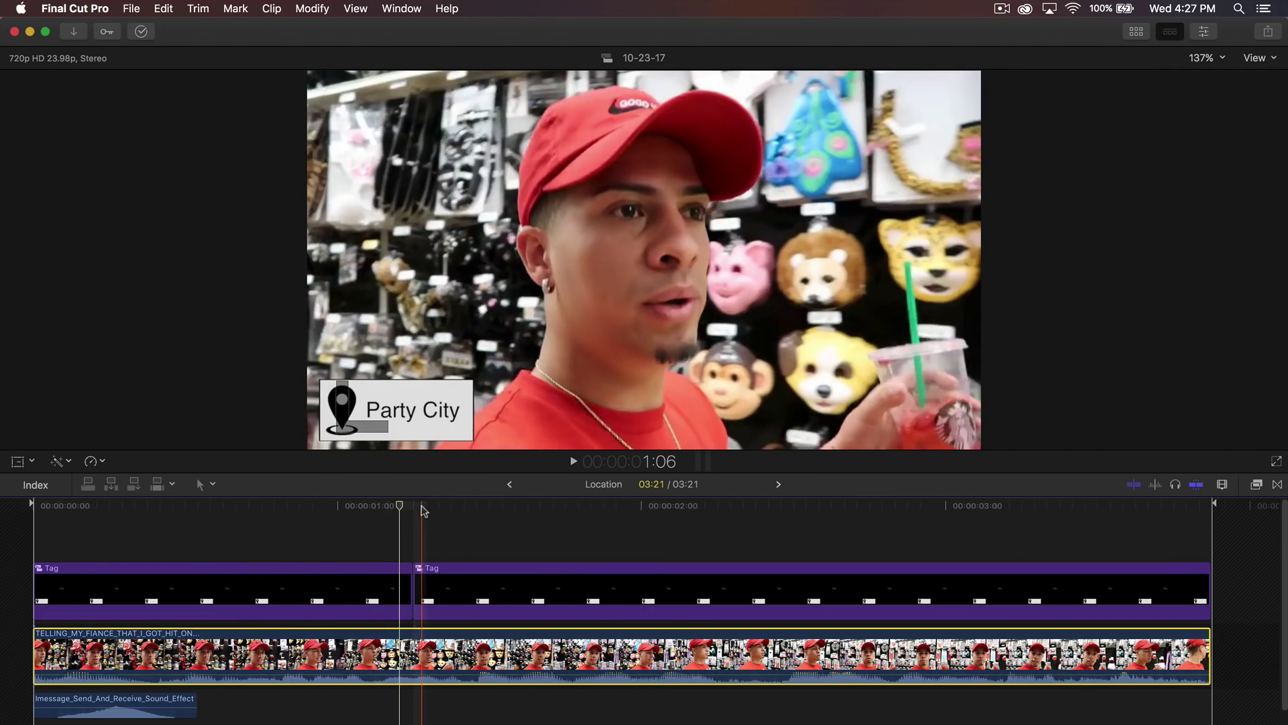
{"action": "left_click", "coordinate": [28, 508]}
{"action": "left_click", "coordinate": [111, 703]}
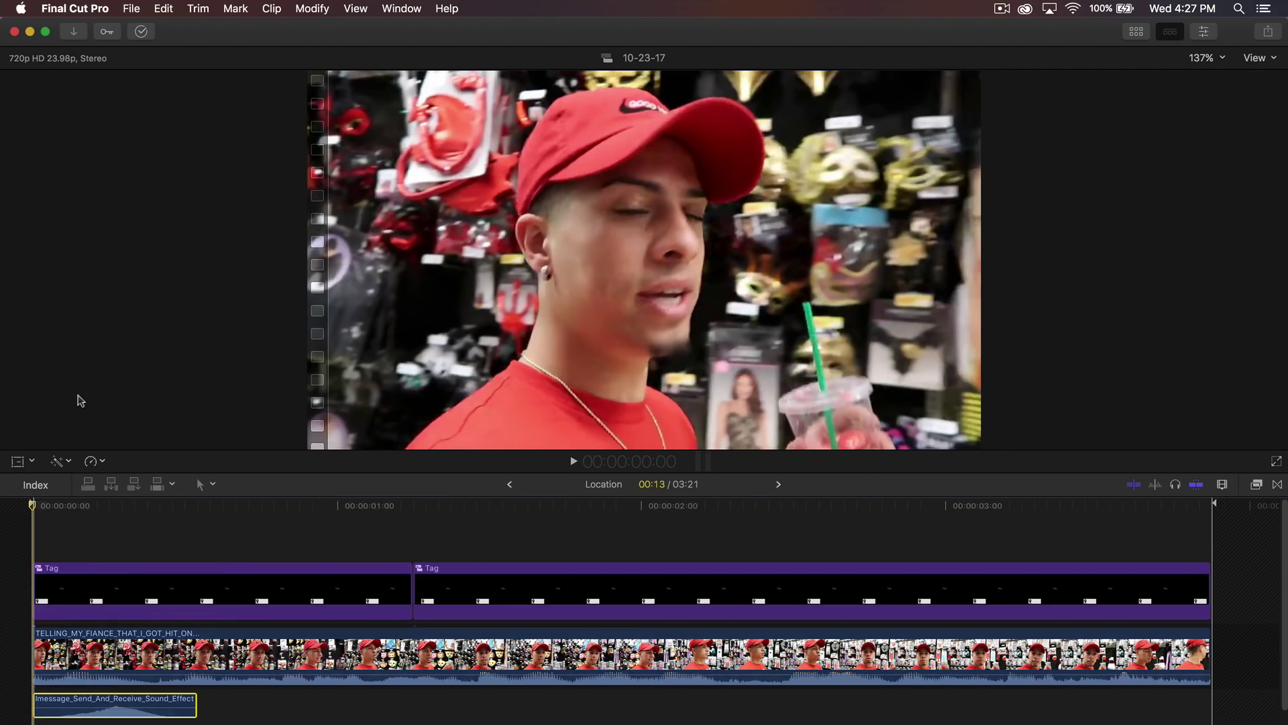
{"action": "key", "text": "space"}
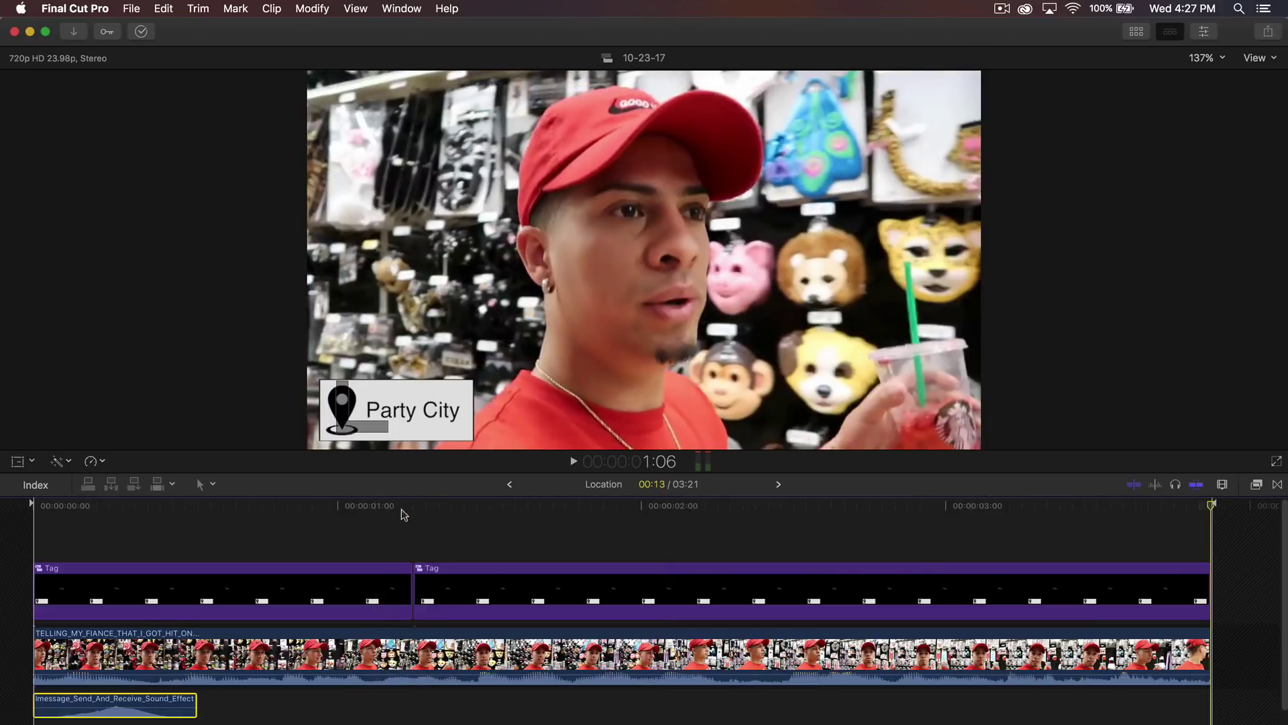
Scrub through both Tag pieces to check the tag's position before and after the split
{"action": "left_click", "coordinate": [253, 506]}
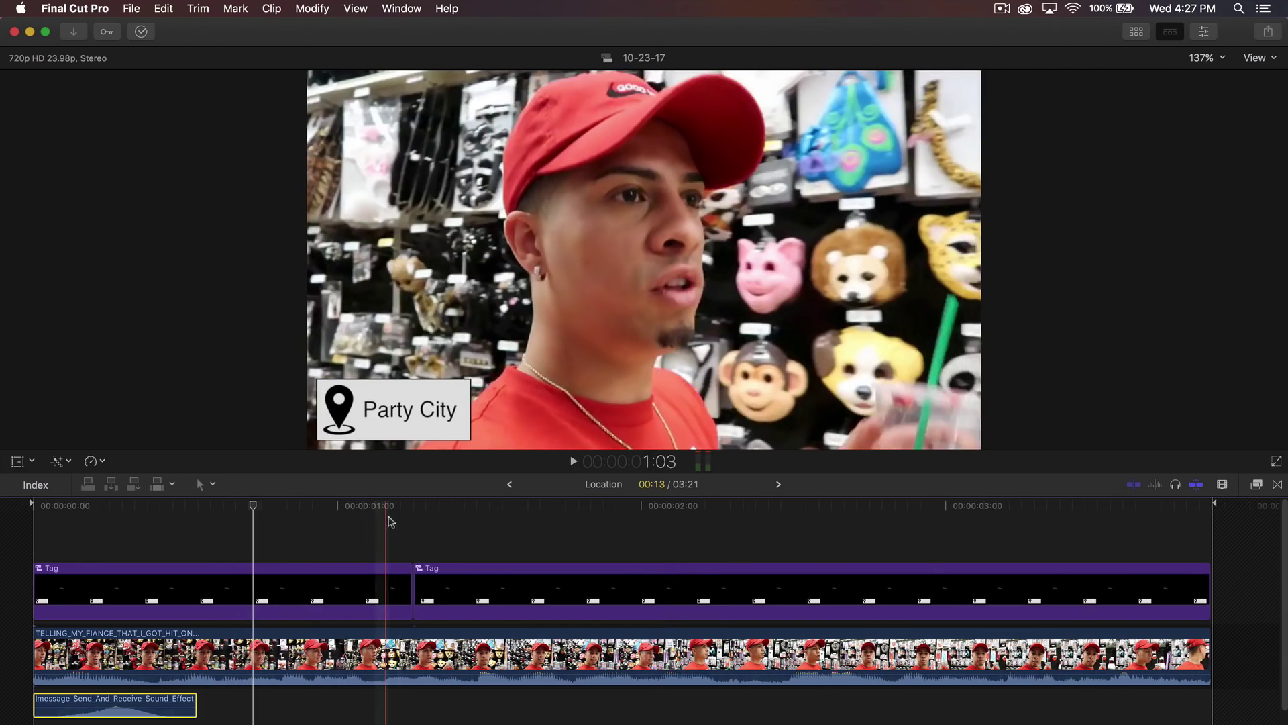
{"action": "left_click", "coordinate": [425, 507]}
{"action": "left_click_drag", "start_coordinate": [425, 508], "coordinate": [161, 514]}
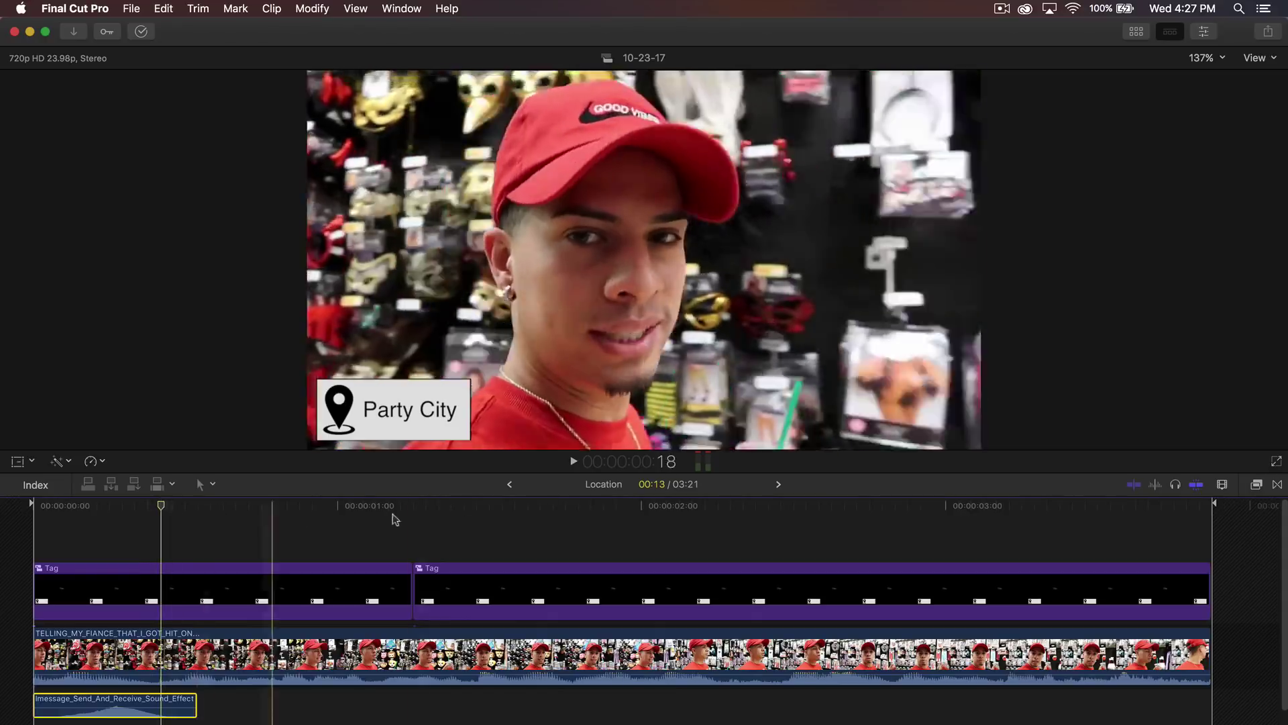
{"action": "left_click_drag", "start_coordinate": [564, 510], "coordinate": [612, 509]}
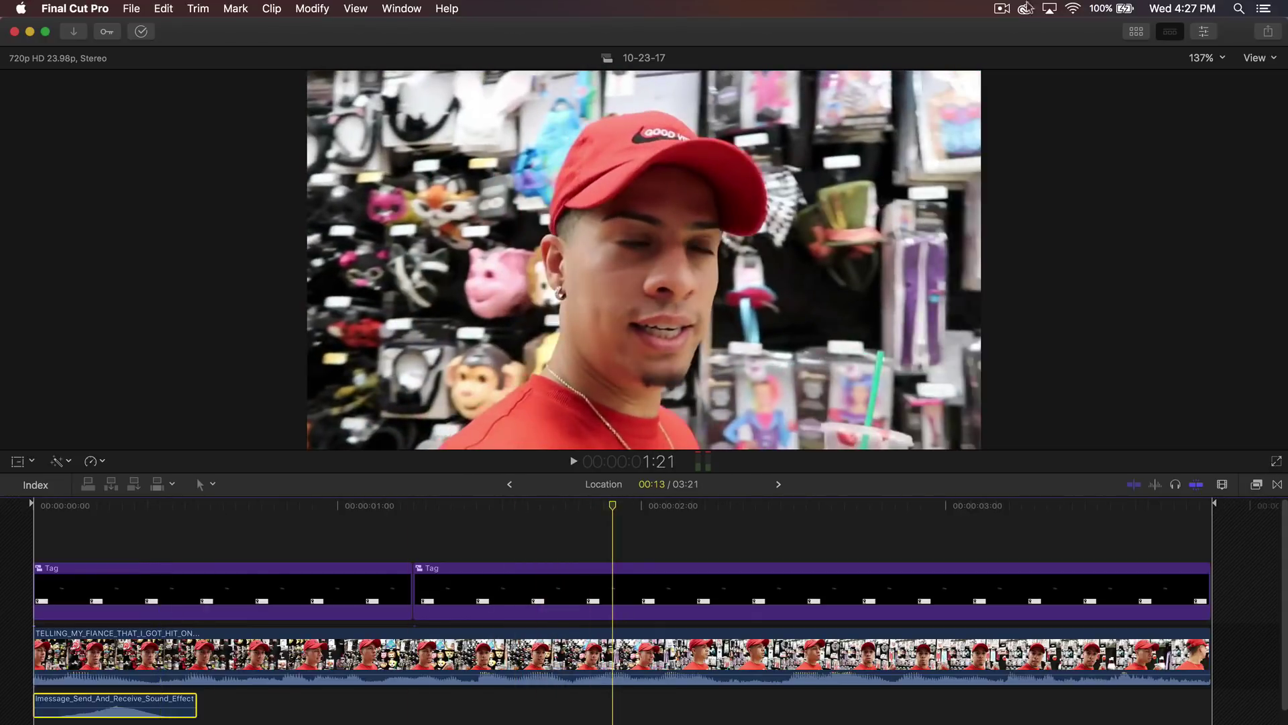